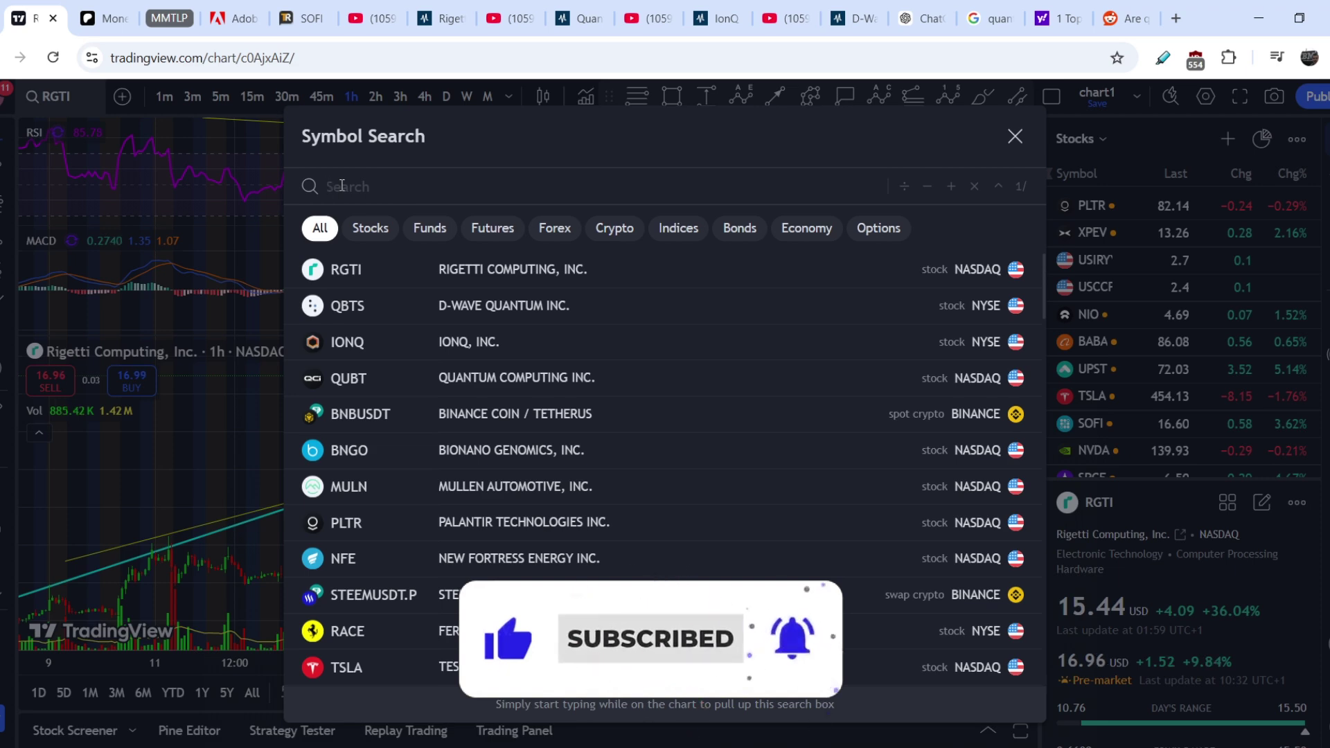
# Load the RGTI chart and review the earlier YouTube video analysing RGTI, QUBT, IONQ and QBTS, including its description.
pyautogui.click(512, 278)
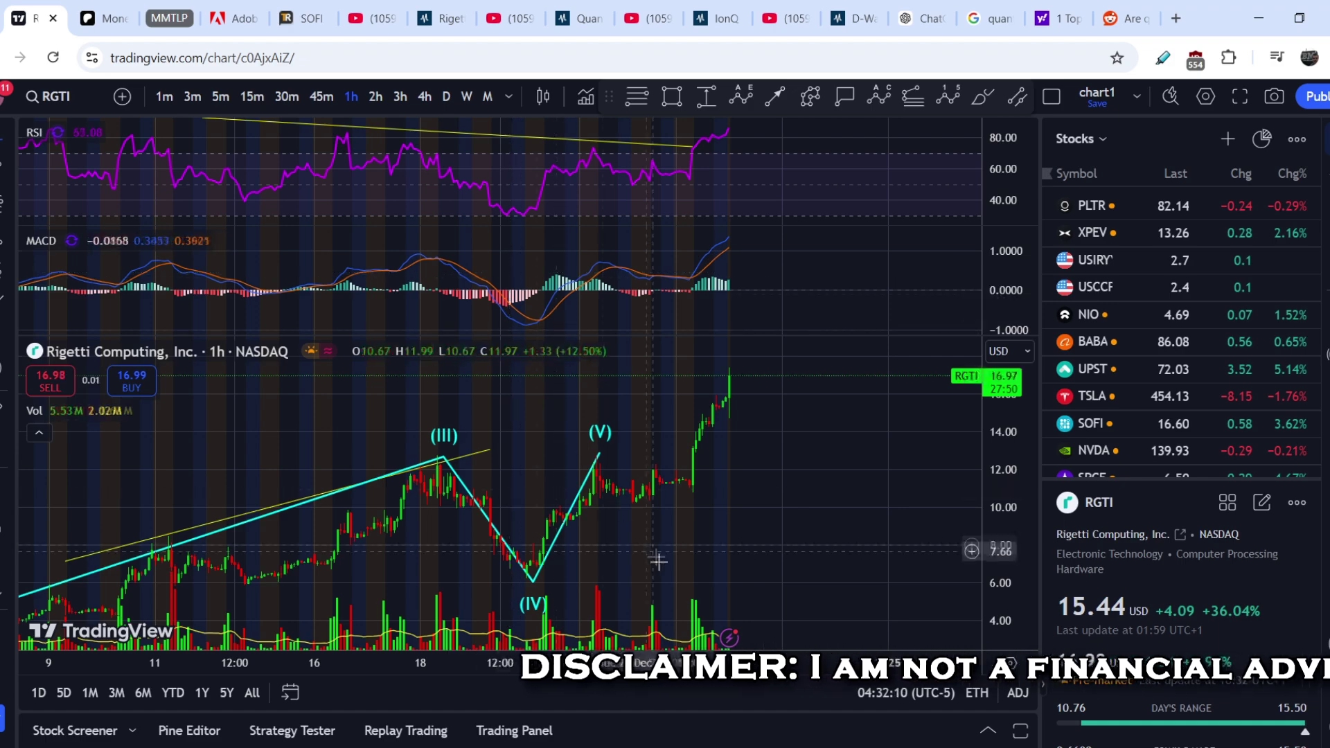
pyautogui.click(370, 27)
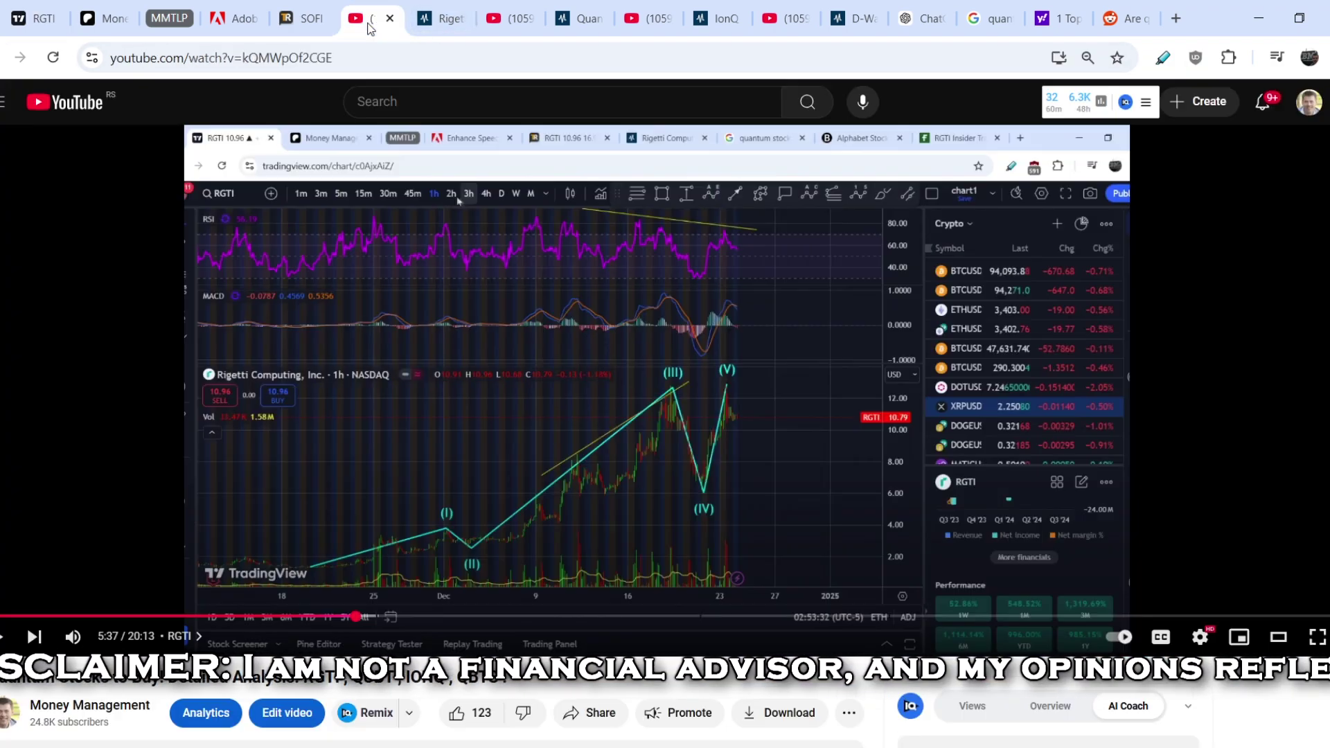
pyautogui.scroll(-4, 107, 455)
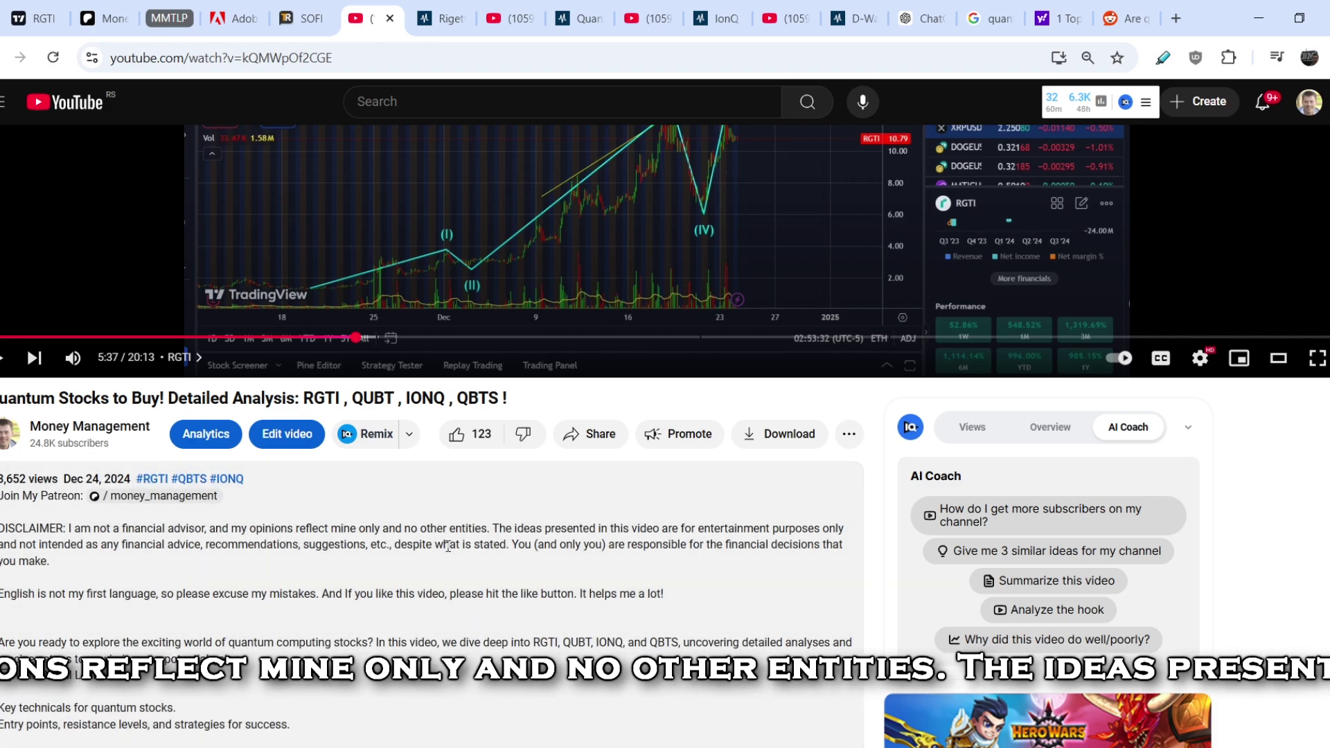
pyautogui.scroll(4, 684, 564)
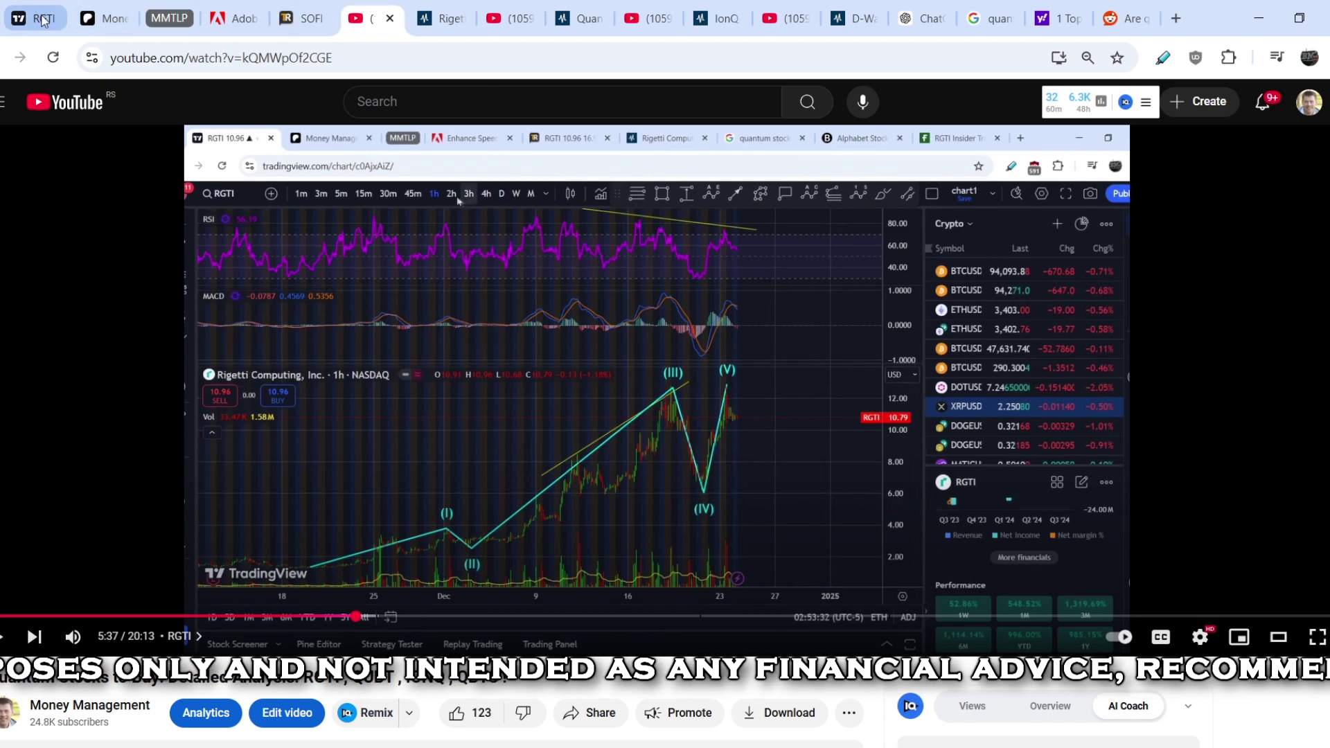
# Return to the hourly RGTI chart and examine the Elliott wave count up to wave (V) and the price action following it.
pyautogui.click(34, 19)
pyautogui.scroll(-3, 620, 468)
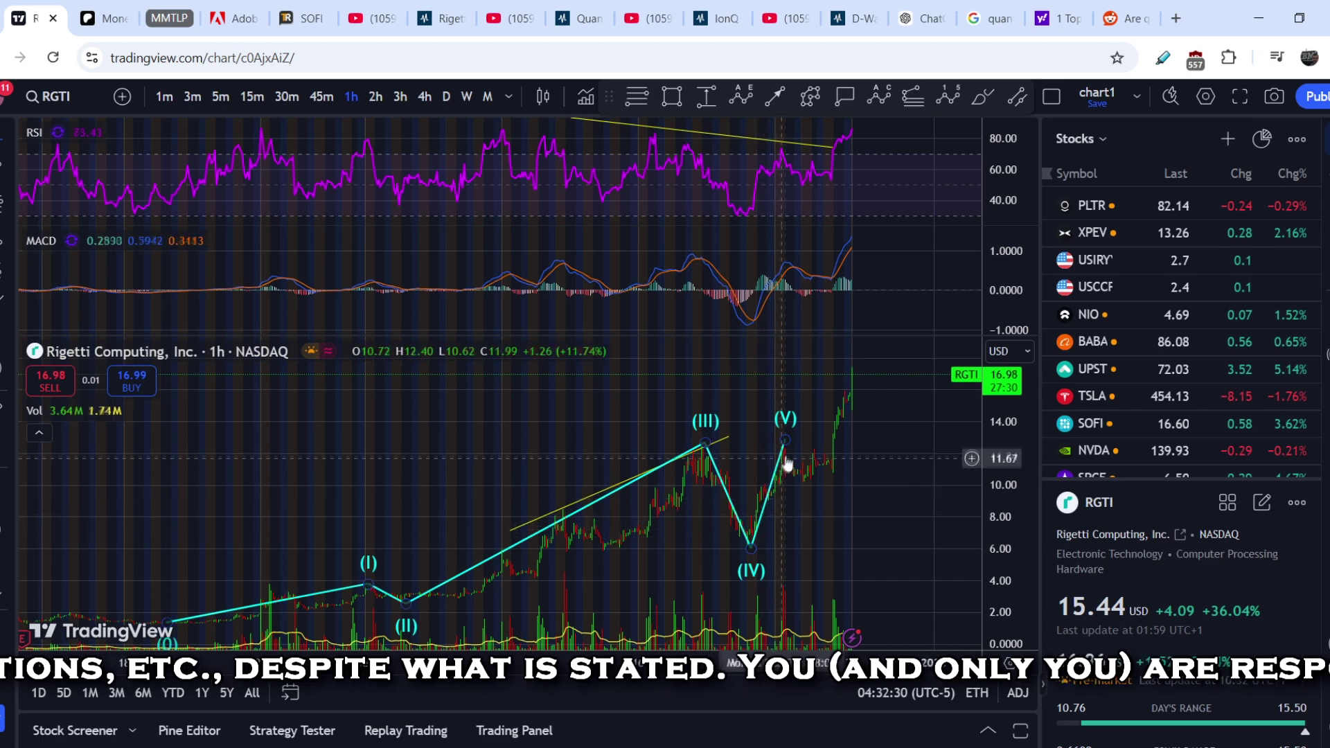
pyautogui.scroll(1, 797, 481)
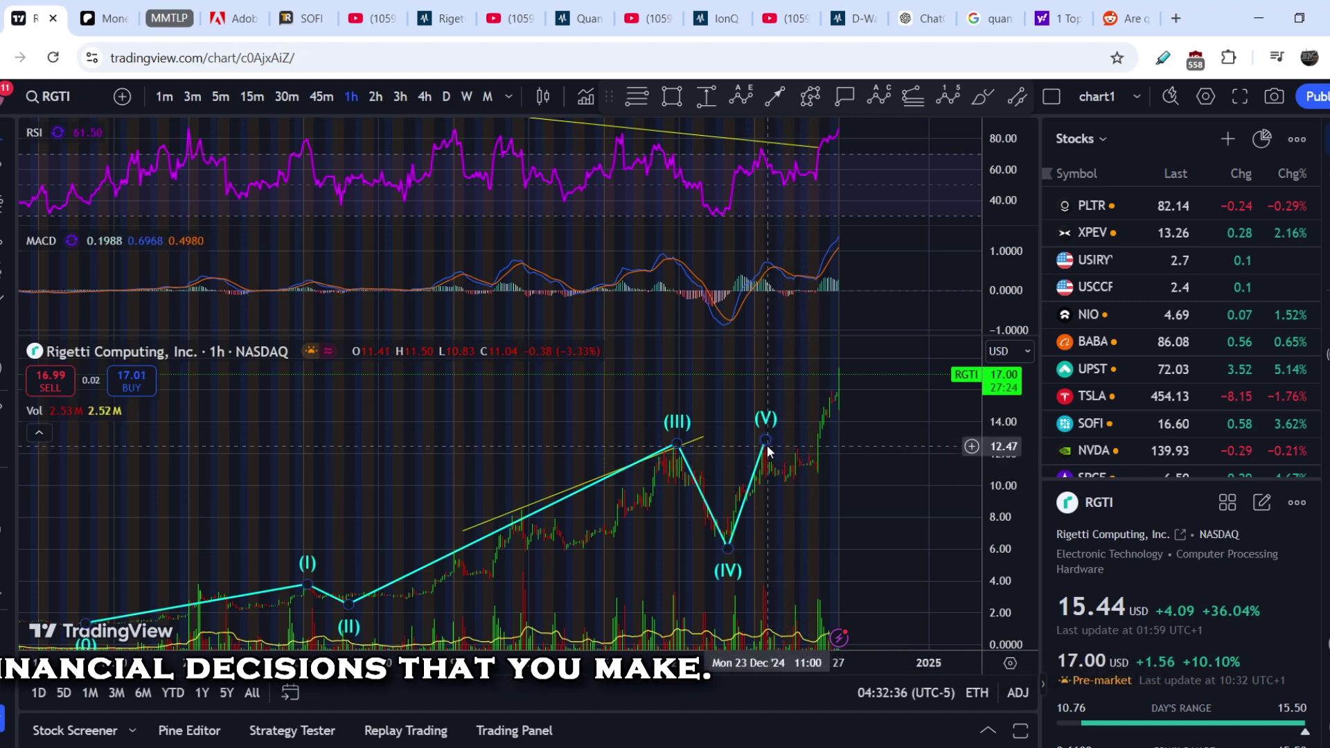
pyautogui.scroll(-1, 767, 449)
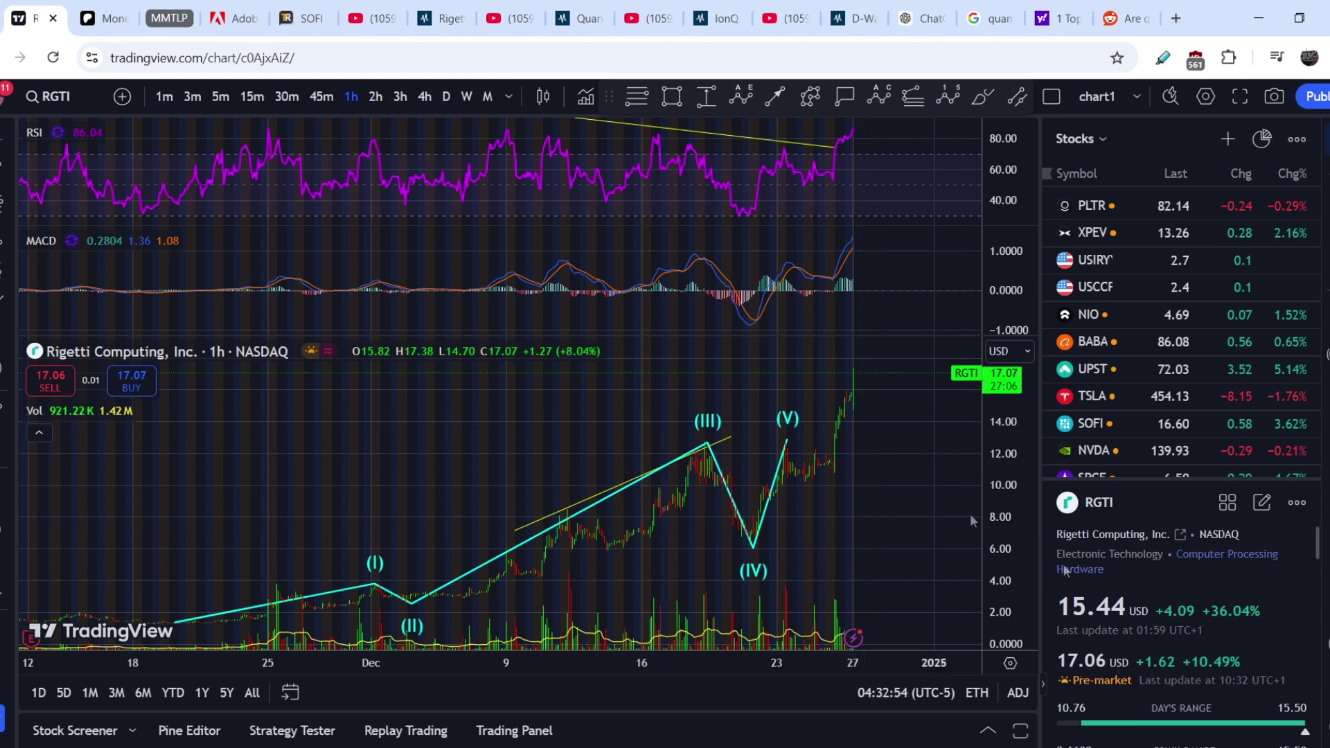
pyautogui.scroll(2, 914, 458)
pyautogui.moveTo(930, 496); pyautogui.dragTo(823, 494)
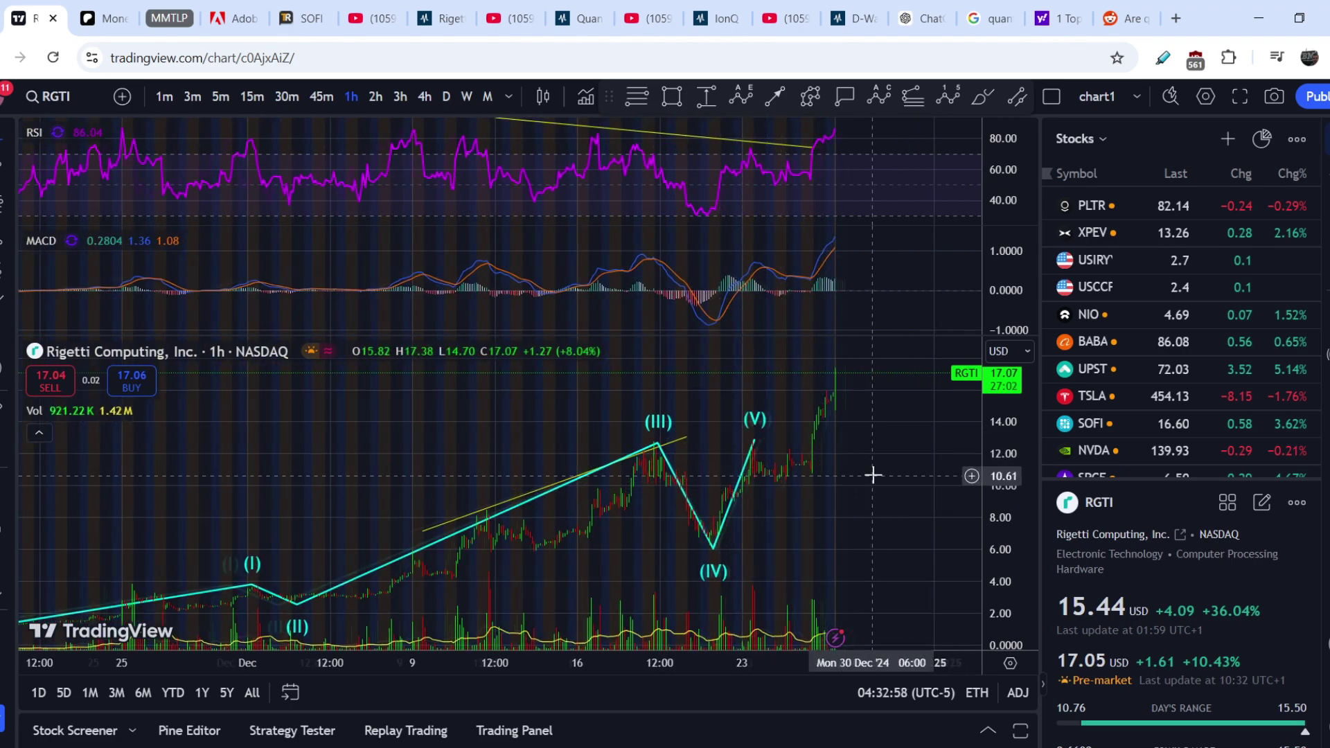
pyautogui.scroll(1, 858, 534)
pyautogui.moveTo(858, 534); pyautogui.dragTo(714, 511)
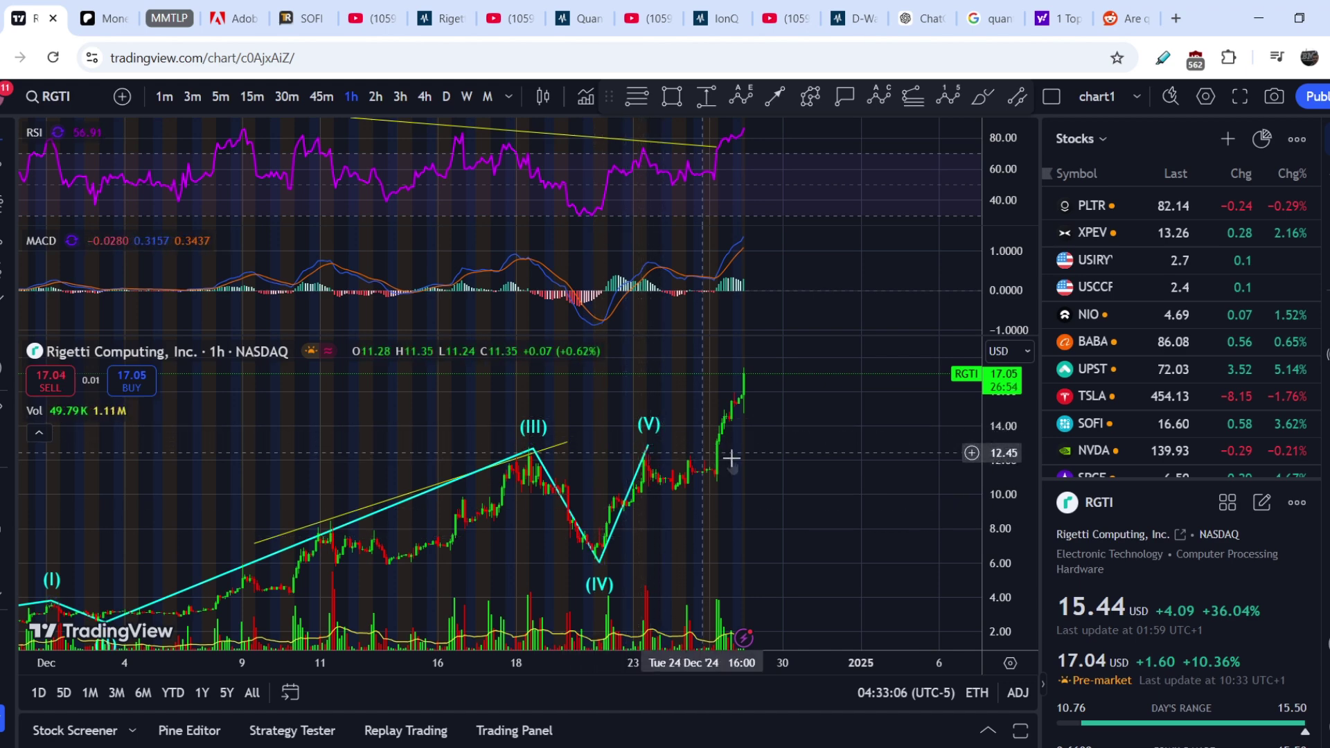
# Draw two converging trend lines around the consolidation after wave (V), the upper from about 12.82 to 11.55 and the lower from about 9.60 to 11.18.
pyautogui.click(2, 187)
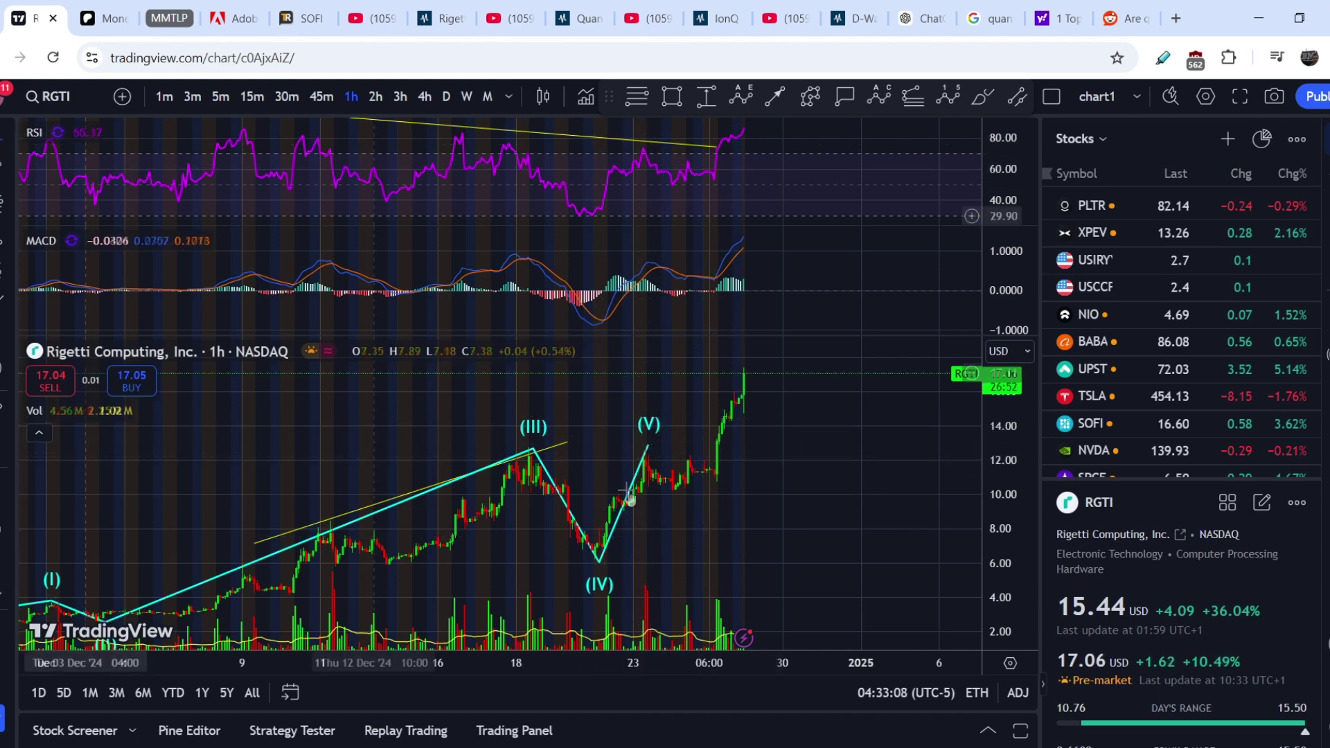
pyautogui.click(638, 446)
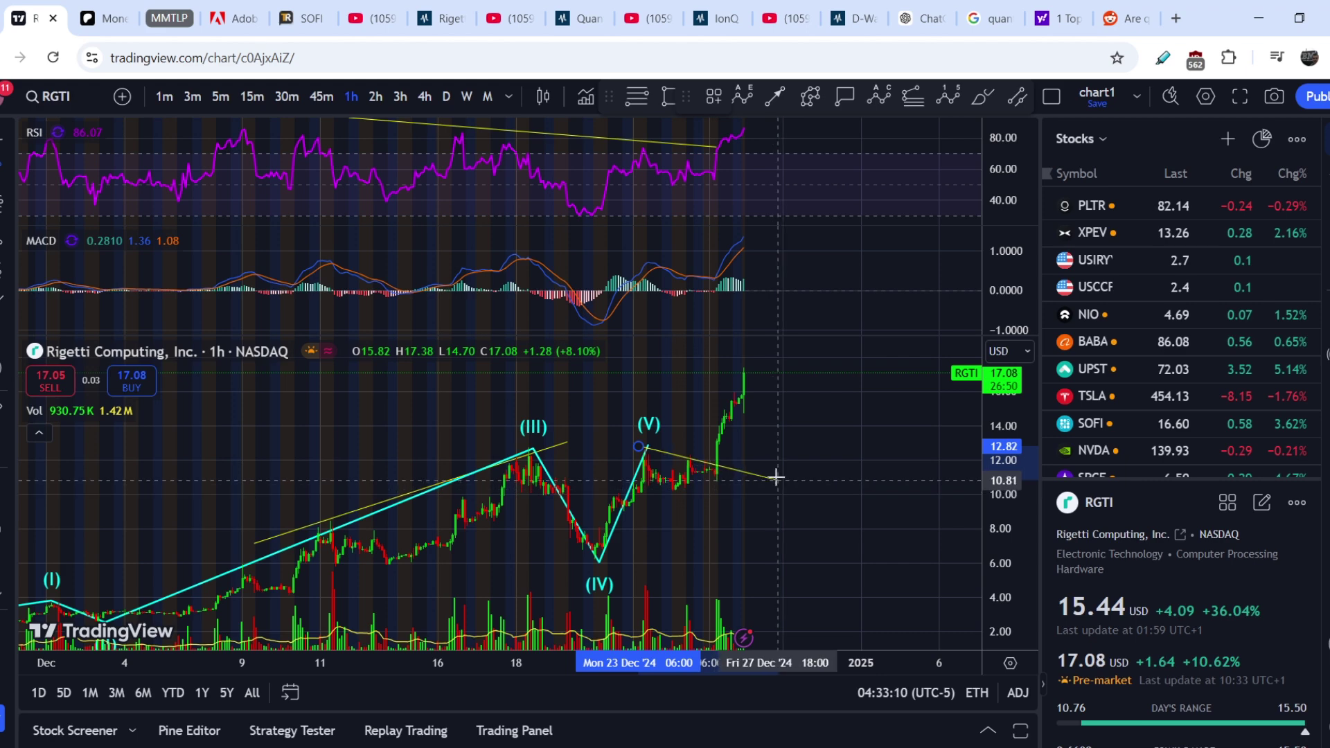
pyautogui.click(733, 466)
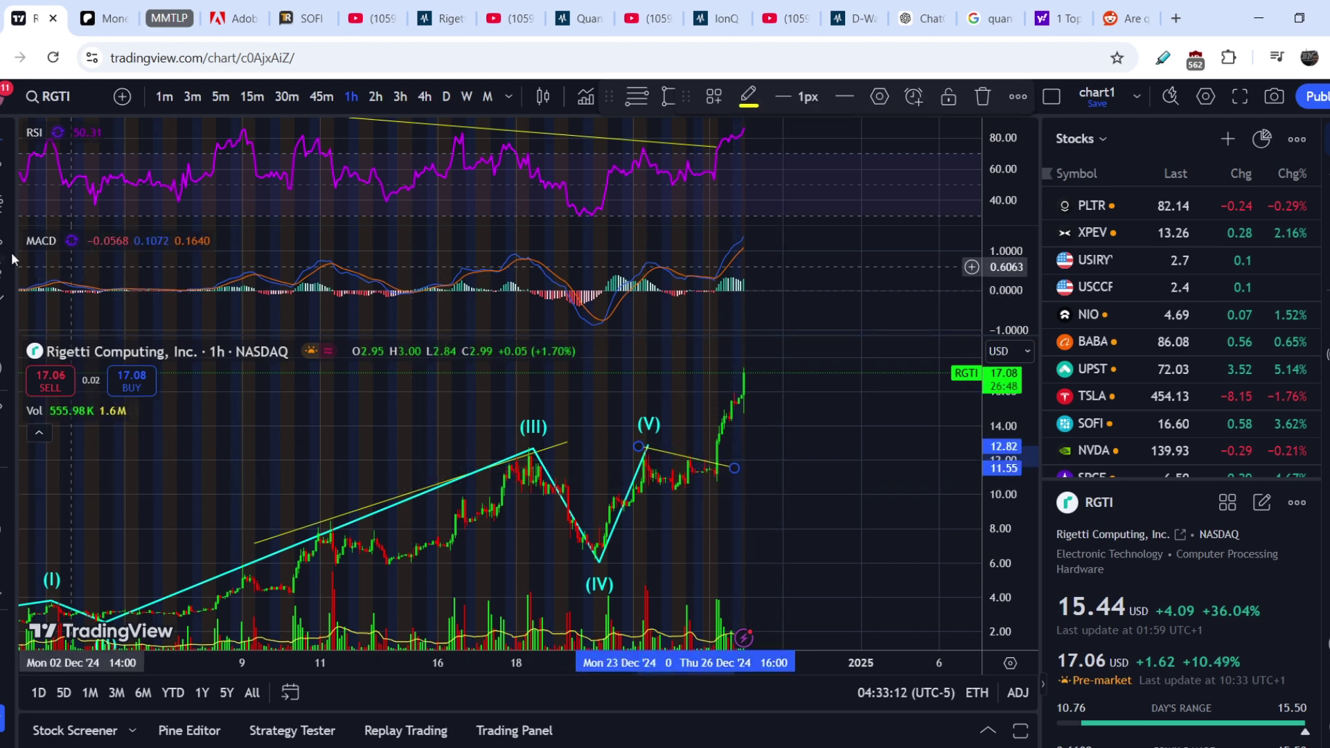
pyautogui.click(635, 501)
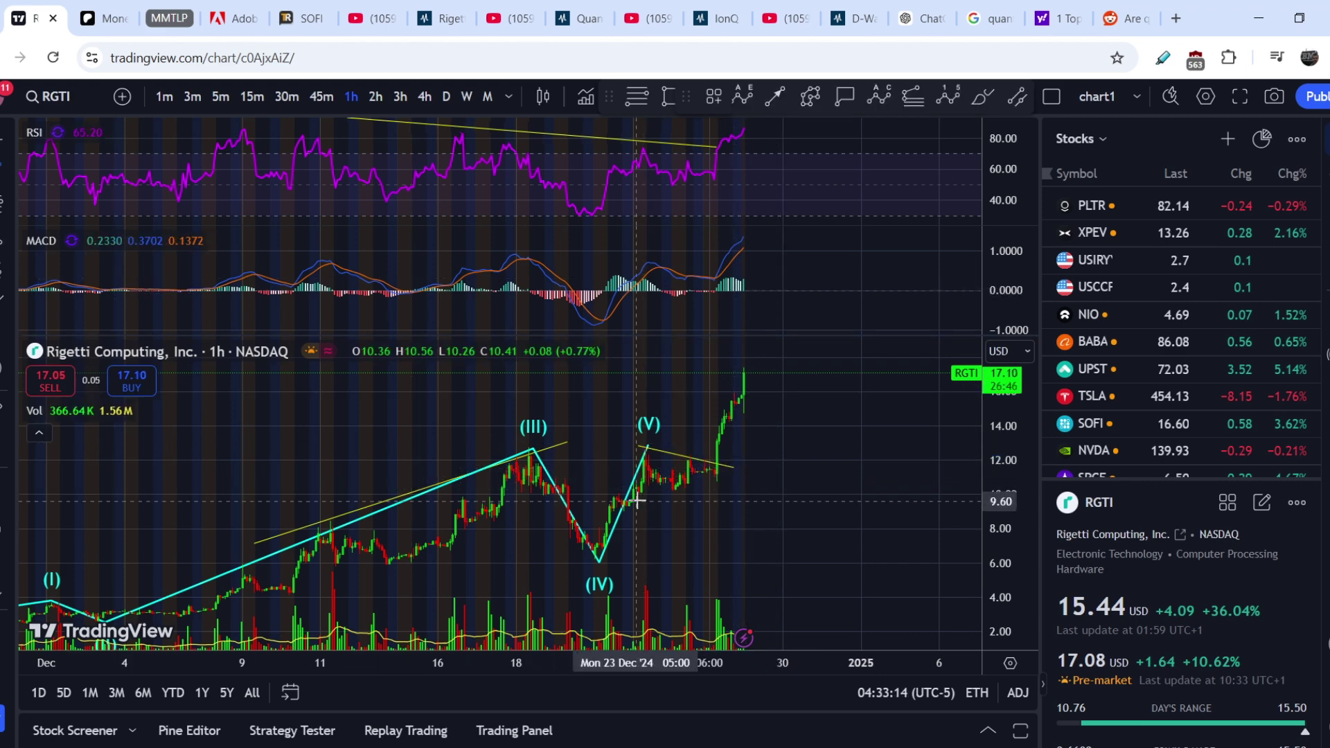
pyautogui.click(739, 474)
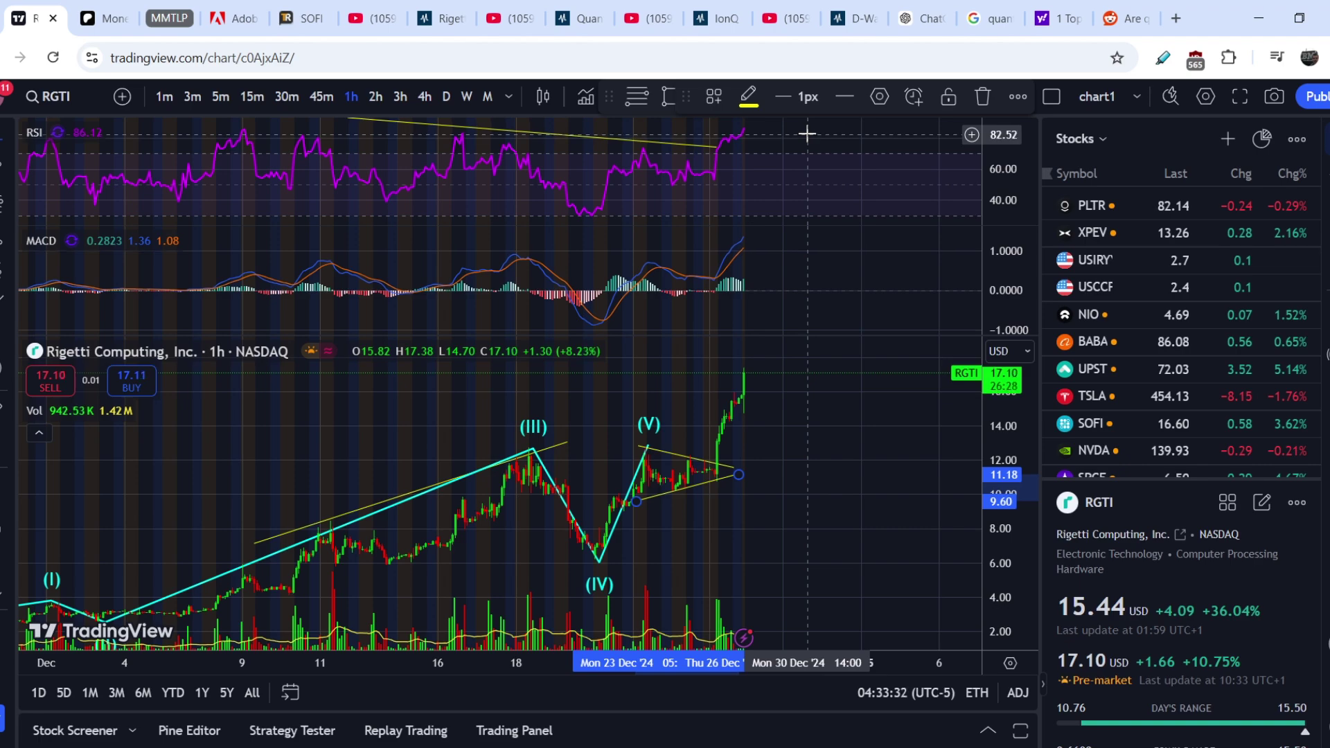
# View the options volume chart in the Reddit post "Are quantum computing stocks the next big thing?" and return to the RGTI chart.
pyautogui.scroll(-3, 839, 485)
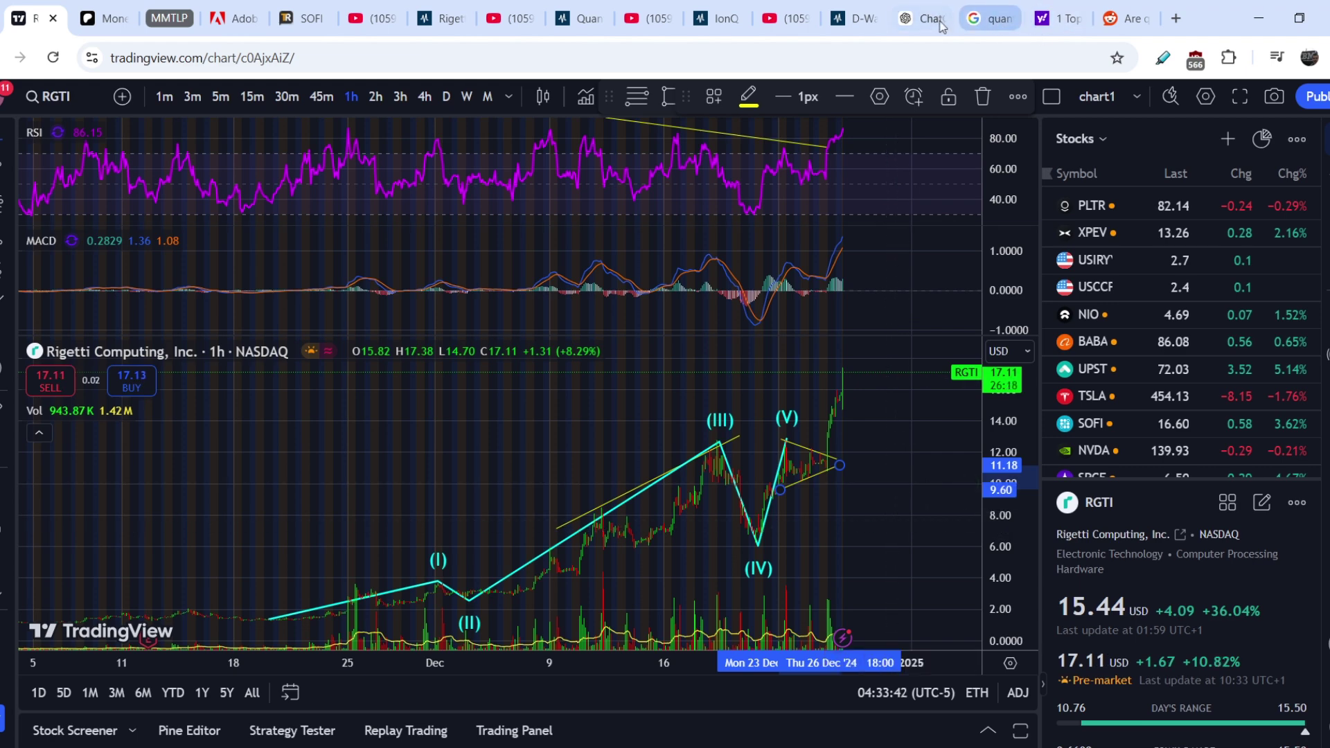
pyautogui.click(1132, 23)
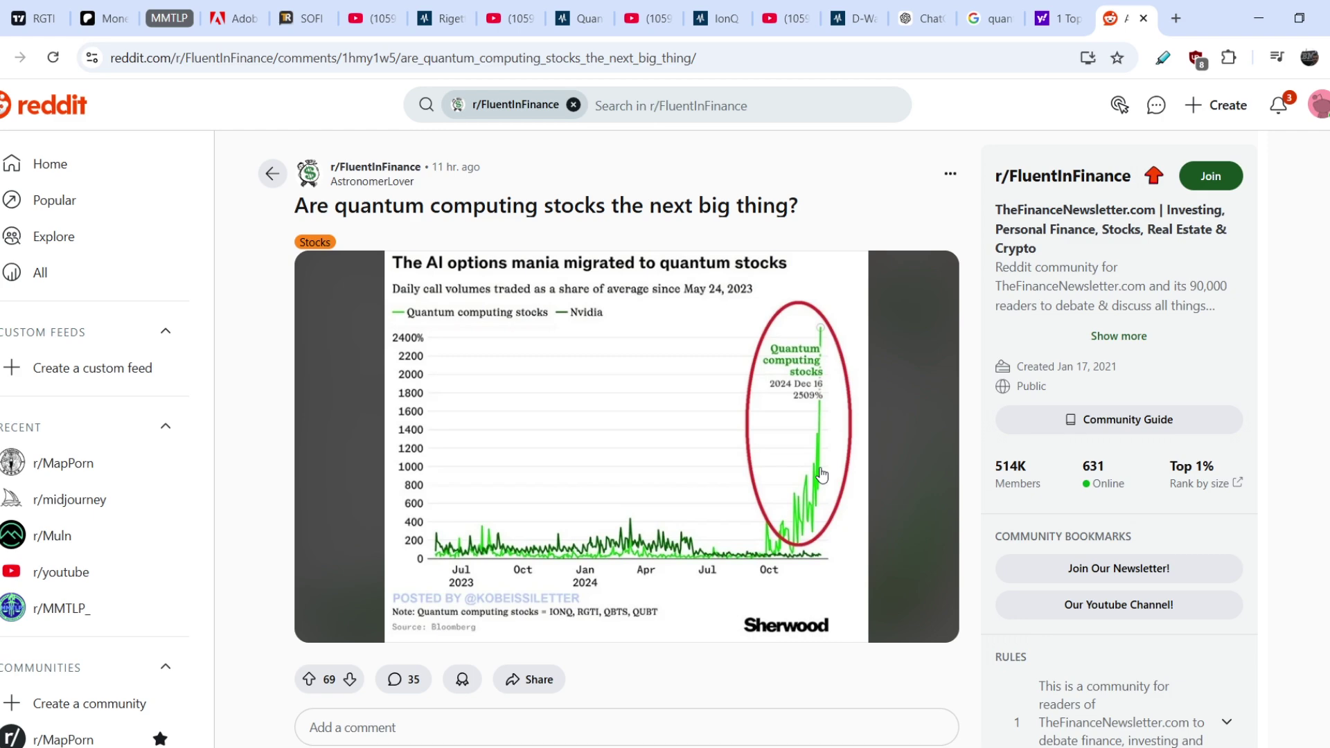
pyautogui.click(40, 20)
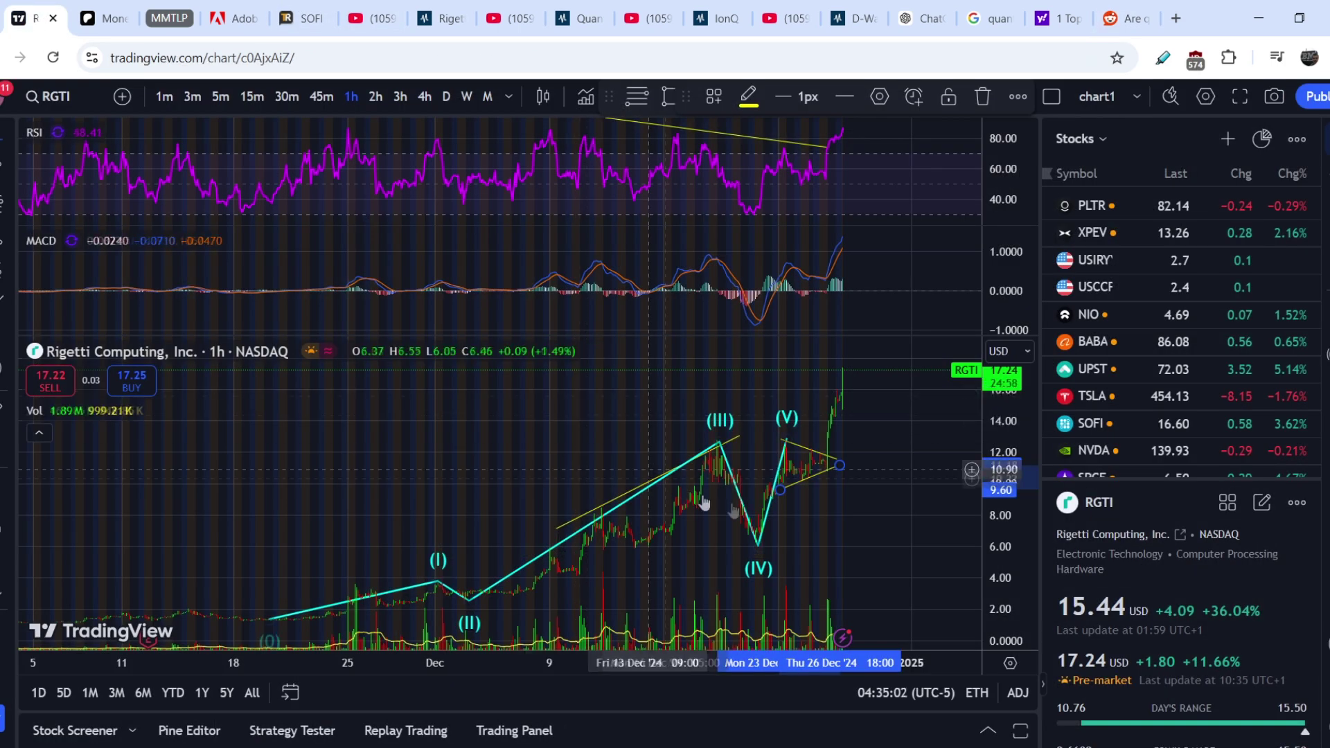
# Maximize the RGTI price pane over the RSI and MACD panes, leaving free space beyond the latest candles.
pyautogui.scroll(3, 853, 555)
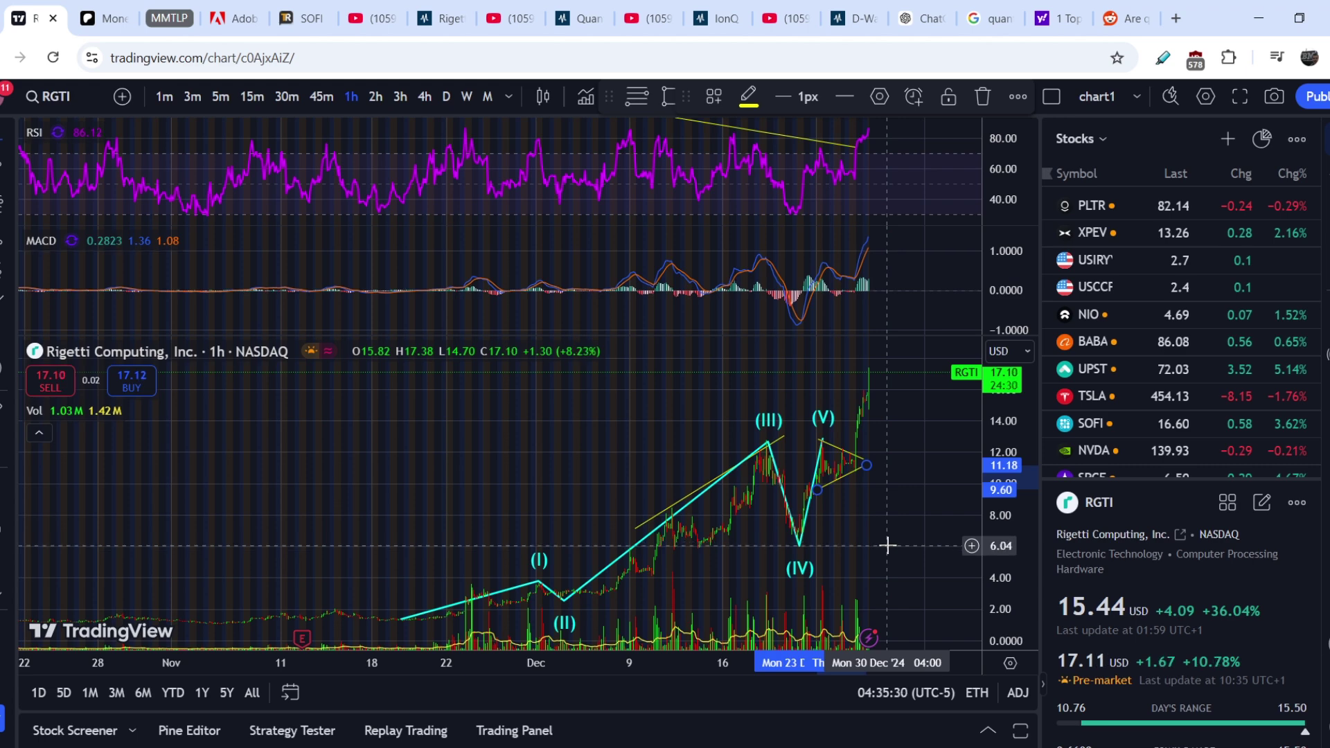
pyautogui.moveTo(904, 510); pyautogui.dragTo(785, 528)
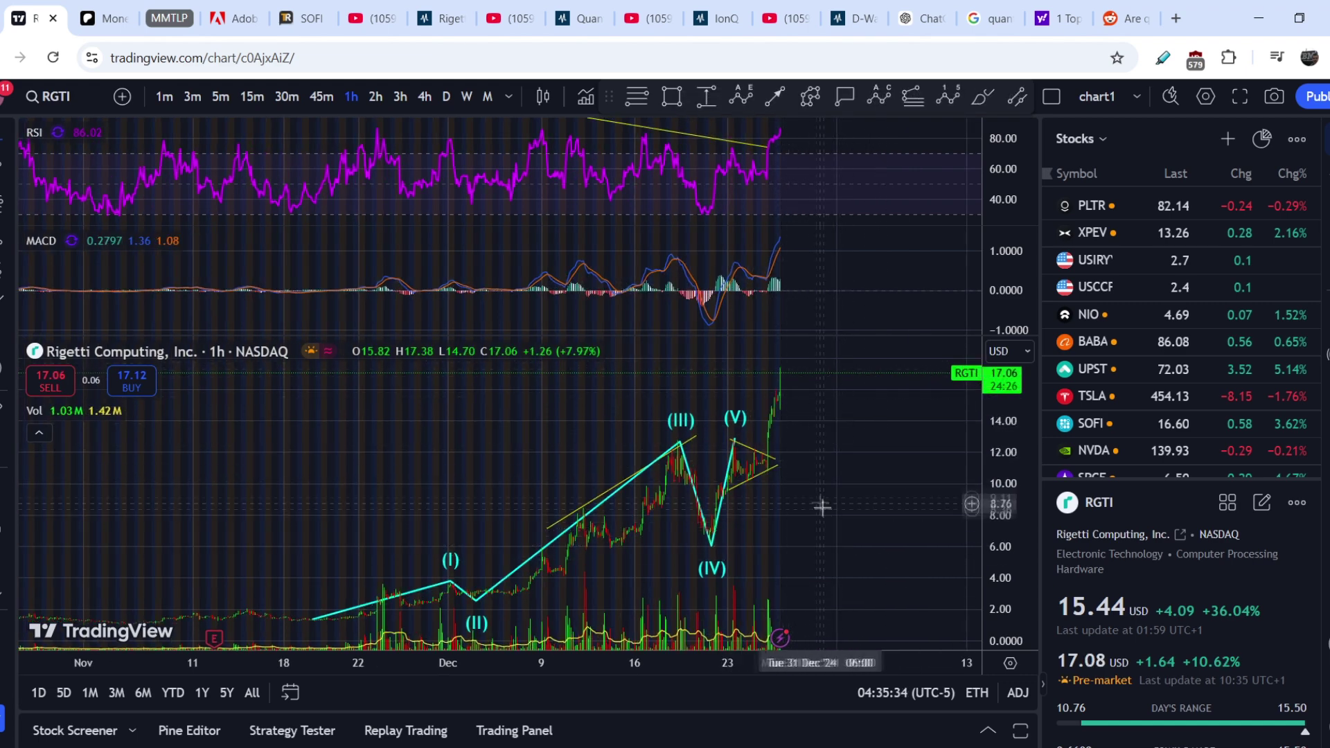
pyautogui.scroll(-5, 863, 498)
pyautogui.doubleClick(892, 498)
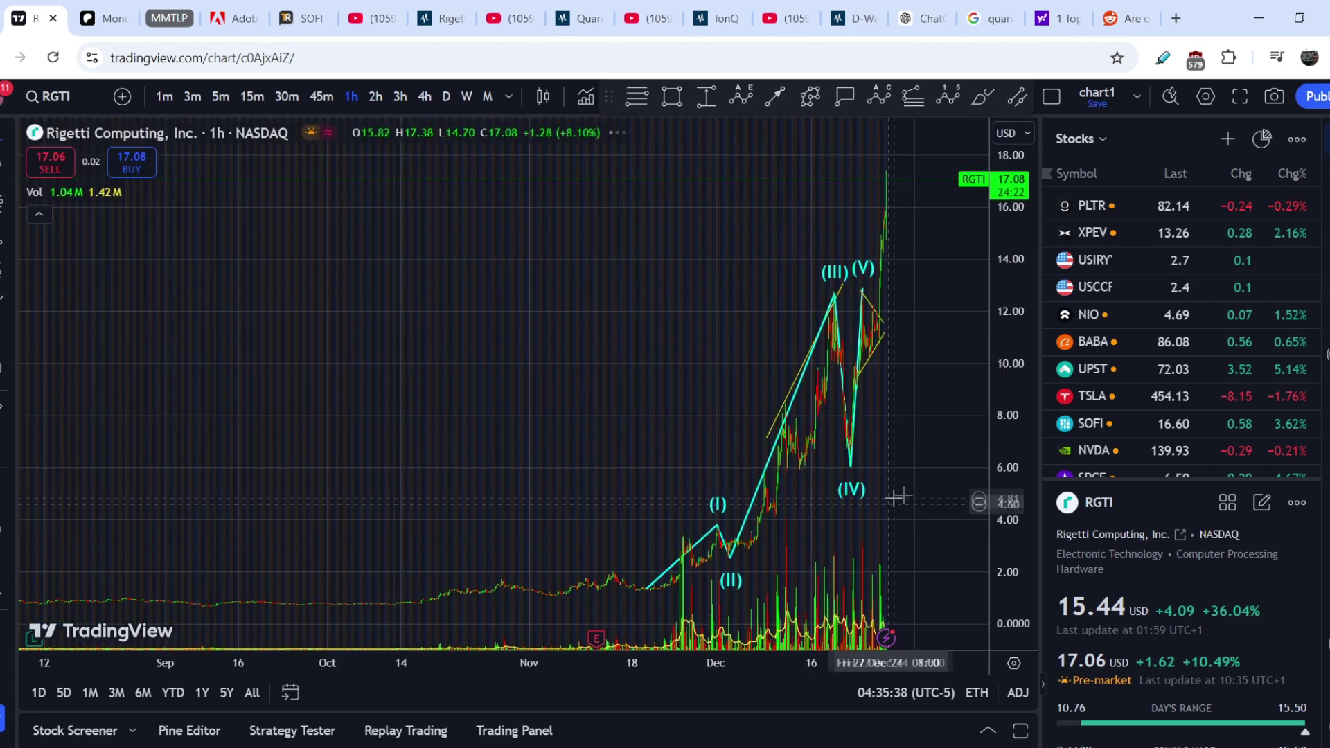
pyautogui.hscroll(5, 404, 354)
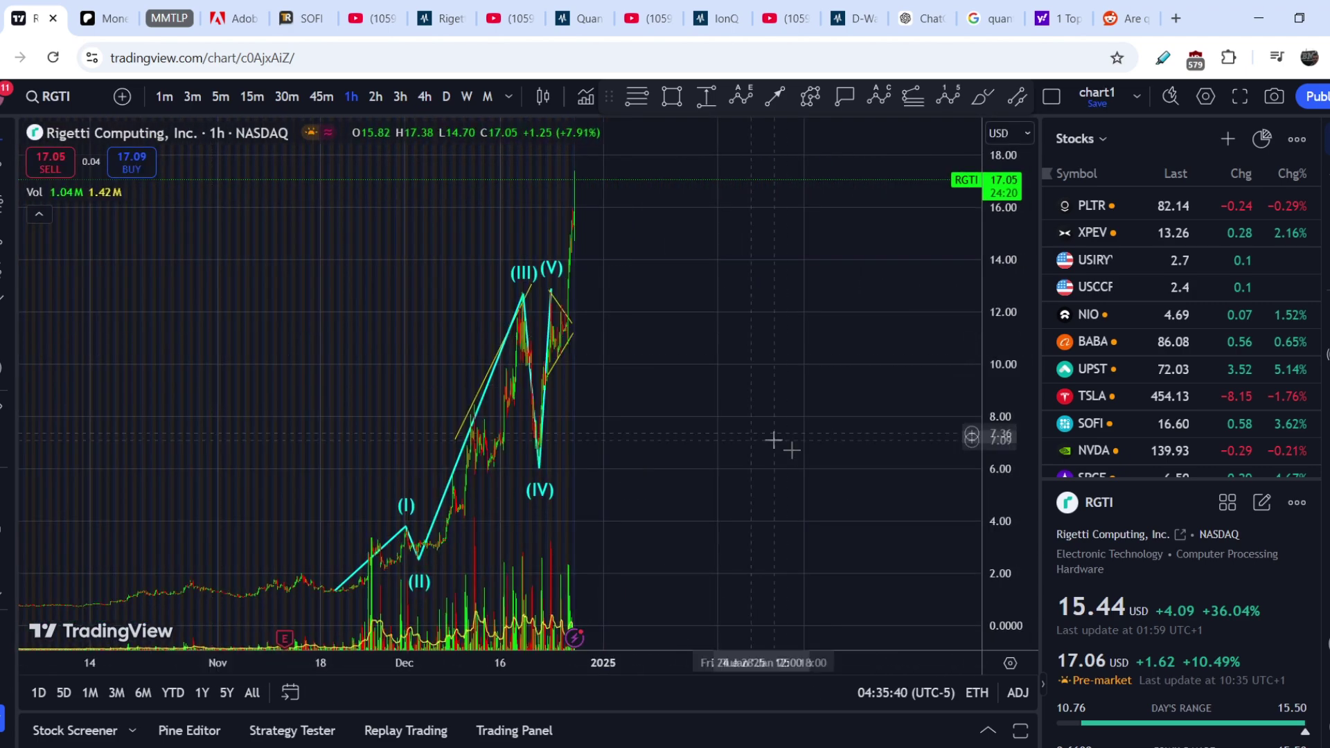
pyautogui.hscroll(2, 727, 447)
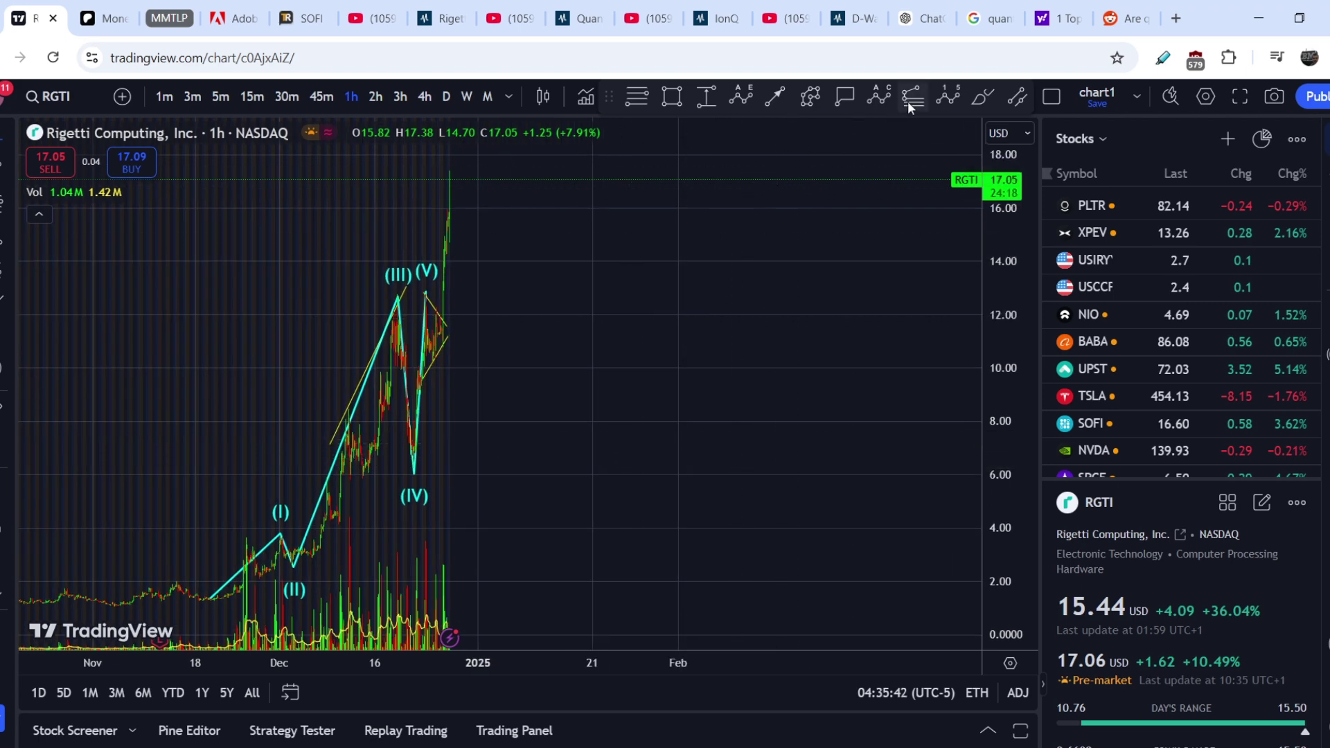
# Draw an Elliott impulse wave in the blank area beyond the candles, with points 0 to 4 at about 1.84, 6.61, 3.88, 11.41 and 7.42 and point 5 near 14.8.
pyautogui.click(950, 91)
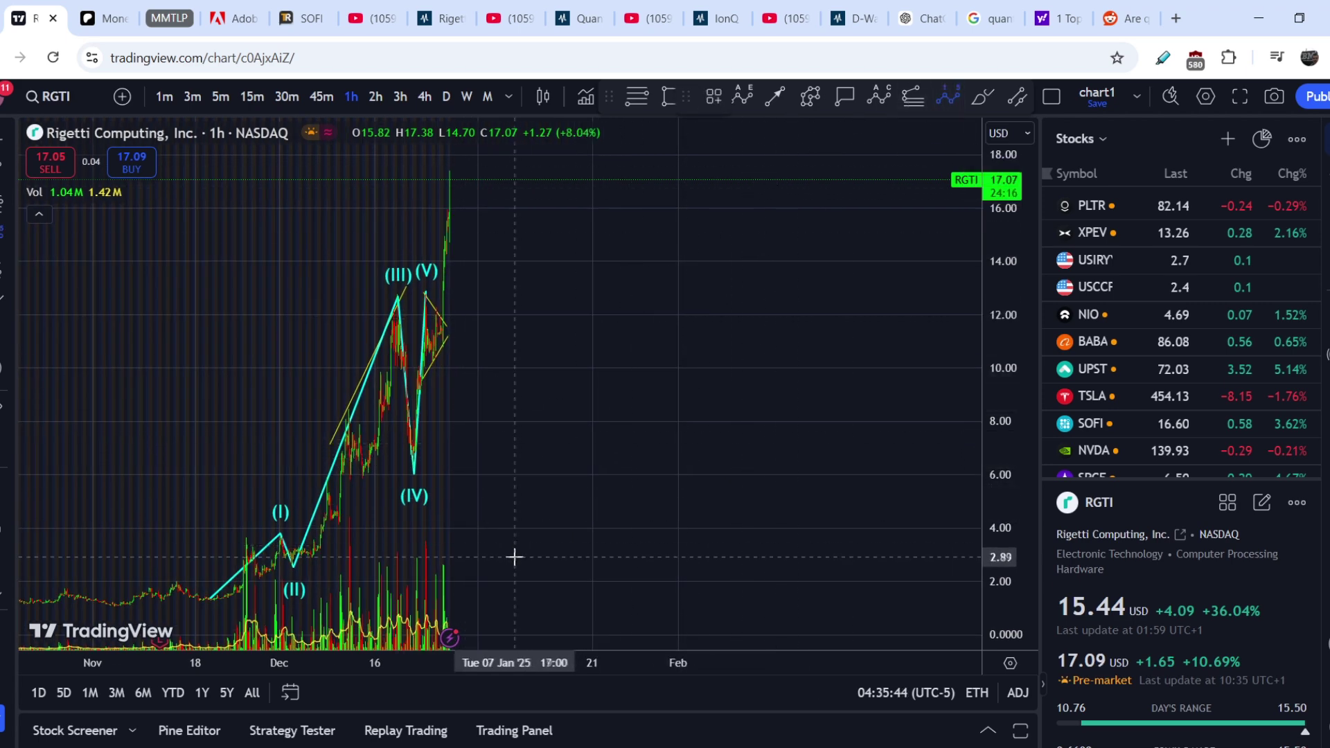
pyautogui.click(505, 585)
pyautogui.click(561, 458)
pyautogui.click(590, 532)
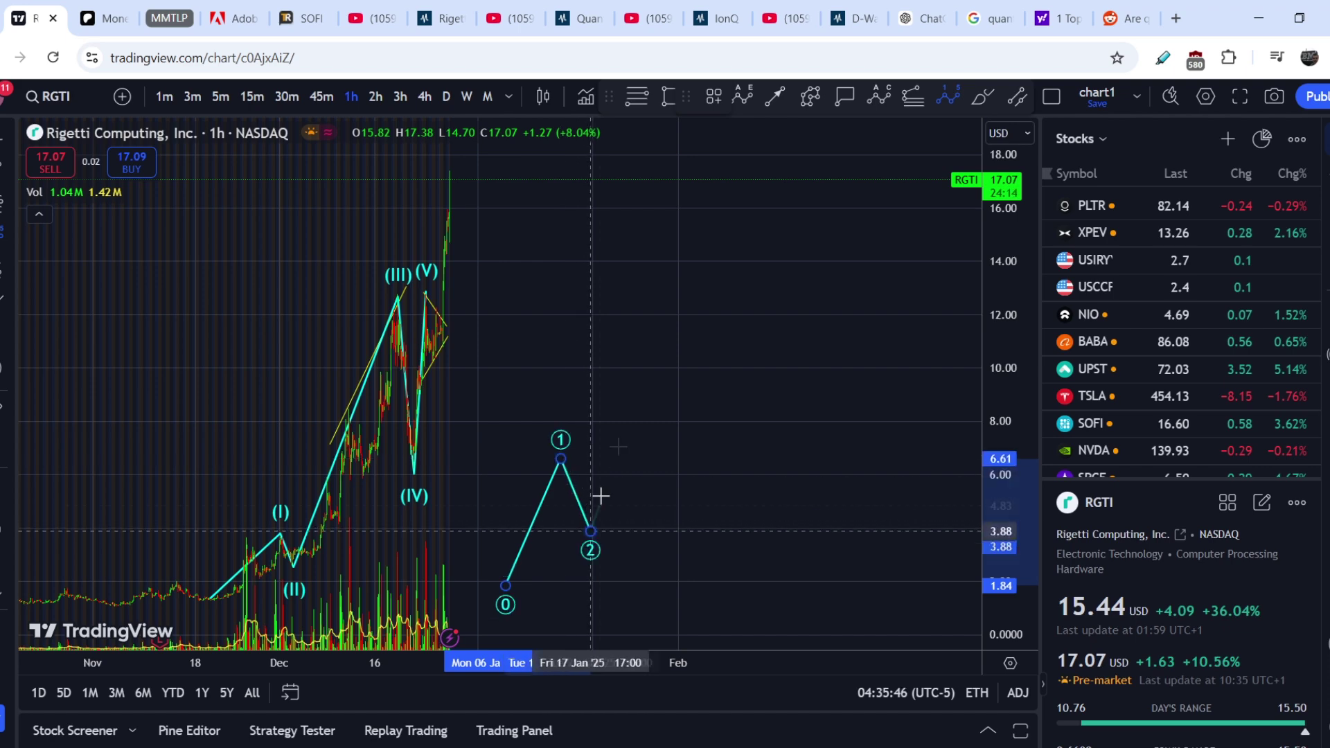
pyautogui.click(664, 331)
pyautogui.click(690, 437)
pyautogui.click(758, 237)
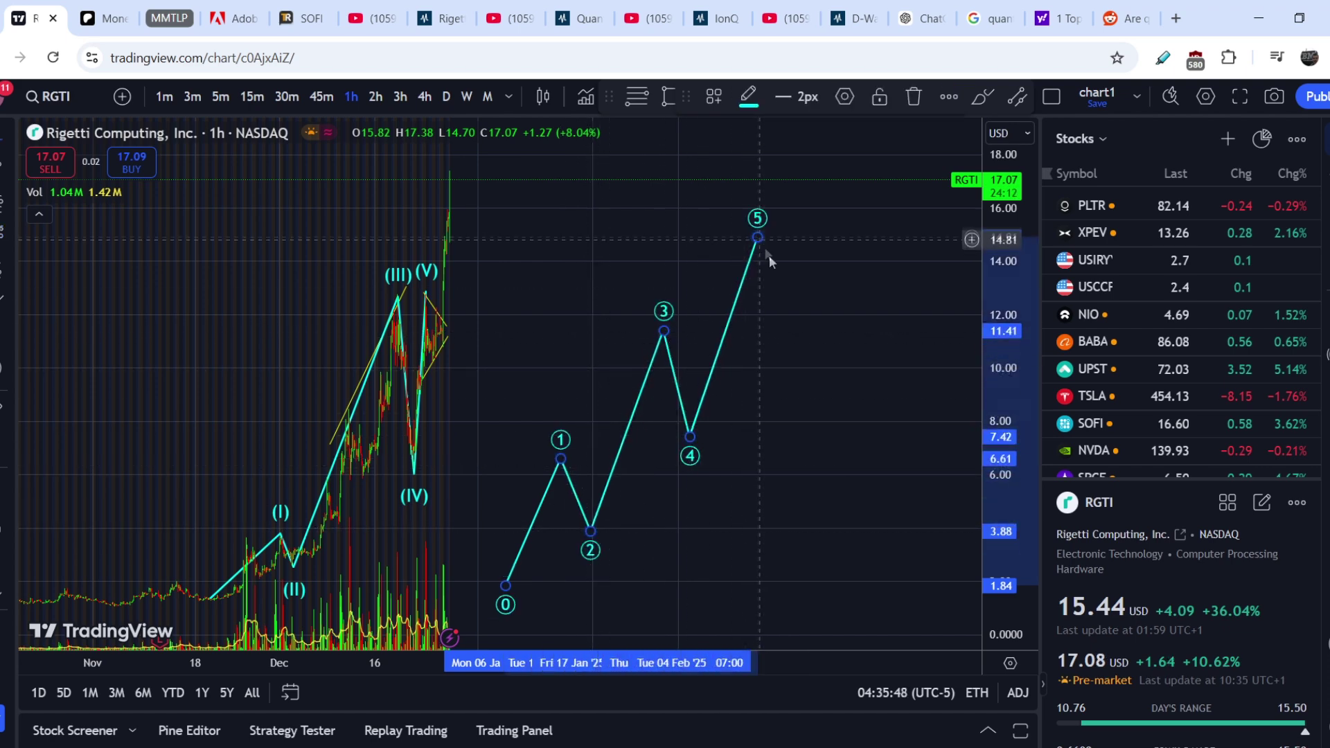
pyautogui.click(679, 259)
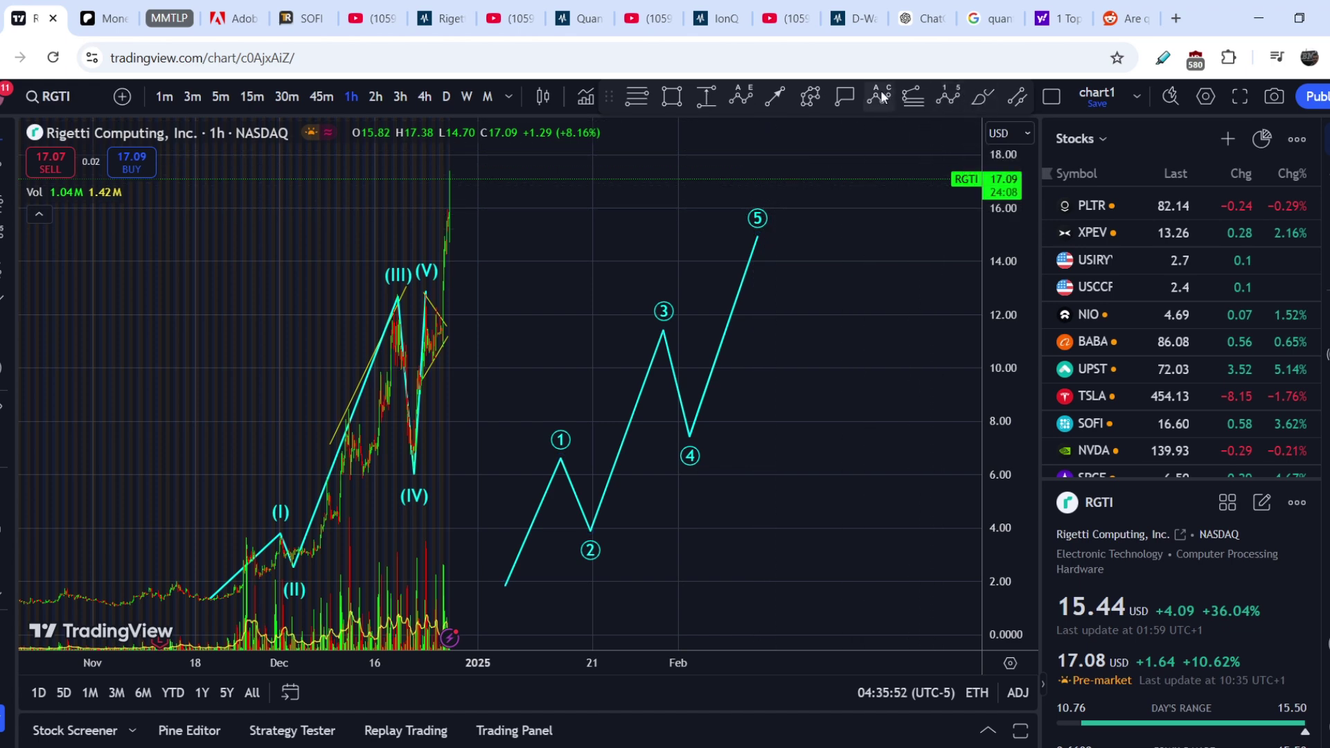
# Draw an Elliott ABC correction down from point 5, with A at about 9.33, B at about 12.05 and C adjusted to about 6.06.
pyautogui.click(814, 386)
pyautogui.click(840, 313)
pyautogui.click(920, 480)
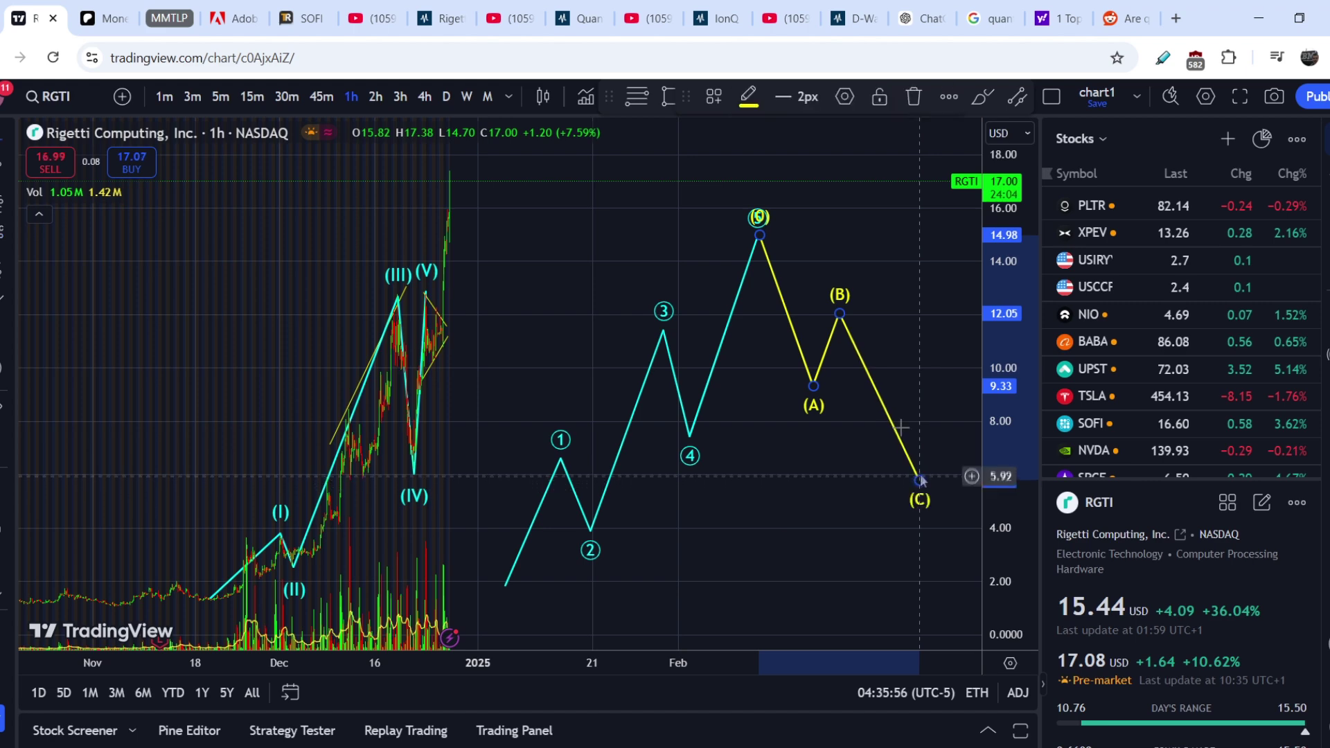
pyautogui.scroll(3, 698, 534)
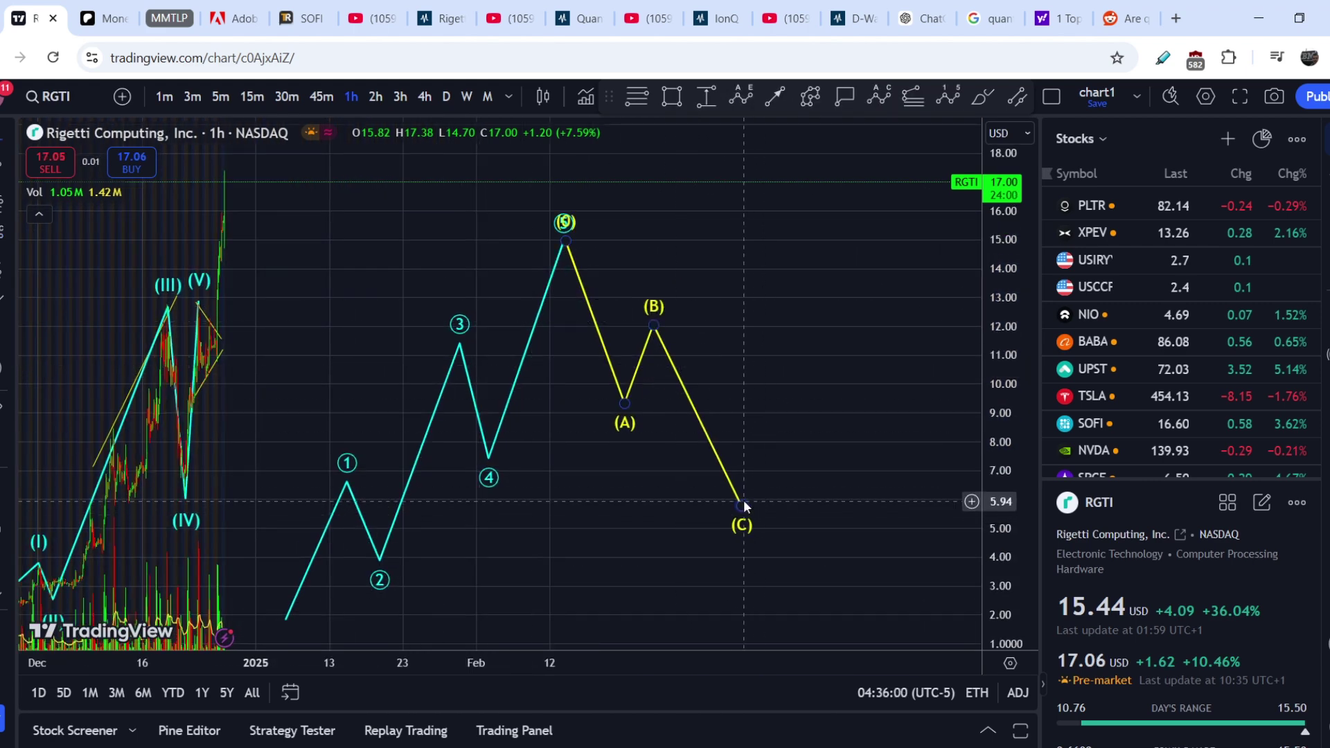
pyautogui.moveTo(742, 508); pyautogui.dragTo(734, 499)
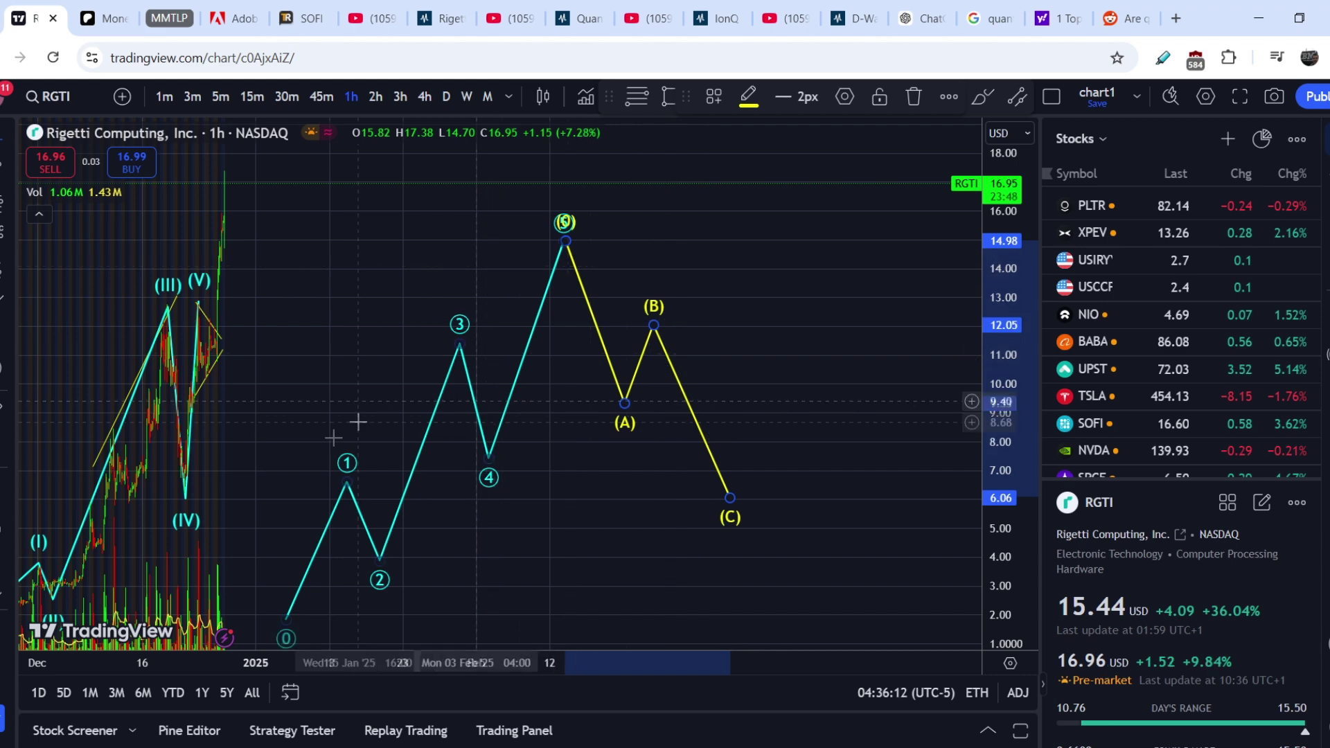
# Draw a larger Elliott impulse wave over the example, with points 0 to 4 at about 1.80, 15.47, 5.46, 32.32 and 24.10 and point 5 above point 3.
pyautogui.moveTo(1024, 414); pyautogui.dragTo(1023, 498)
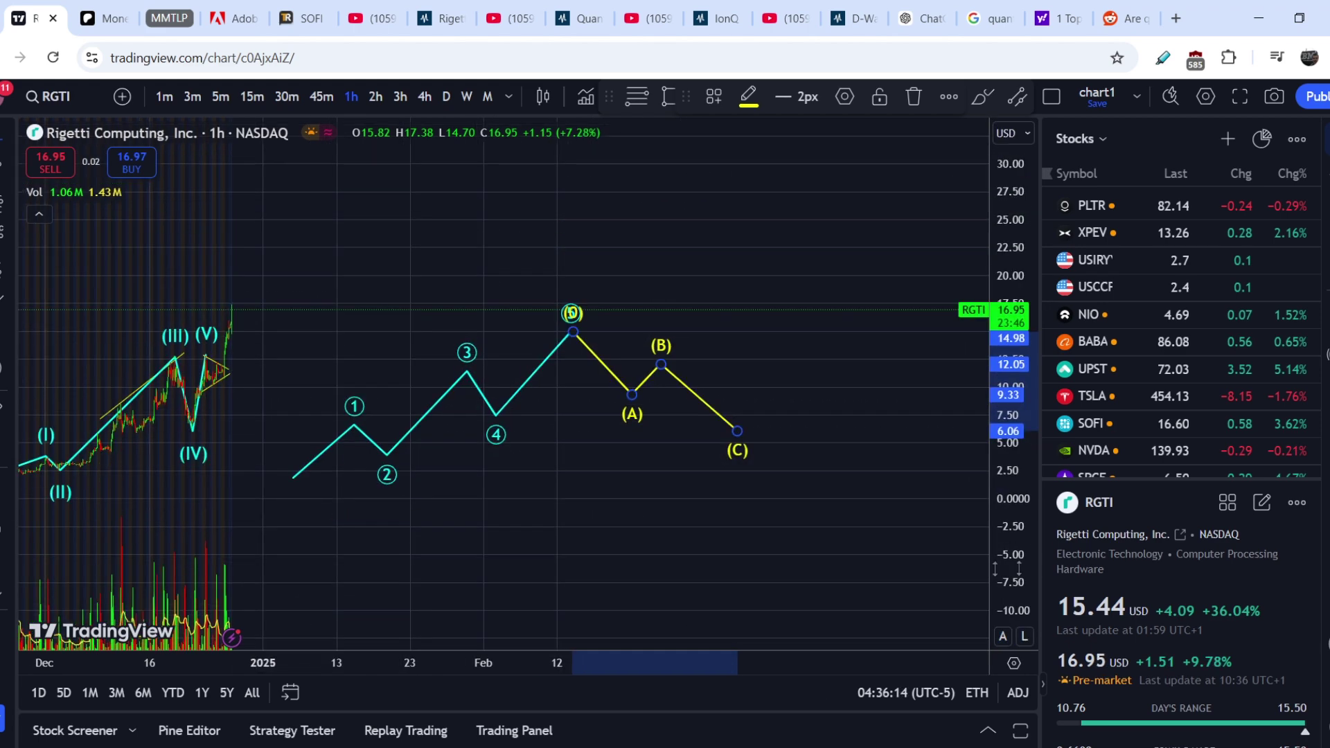
pyautogui.moveTo(338, 662)
pyautogui.mouseDown()
pyautogui.moveTo(713, 629)
pyautogui.moveTo(659, 520)
pyautogui.moveTo(645, 516)
pyautogui.mouseUp()
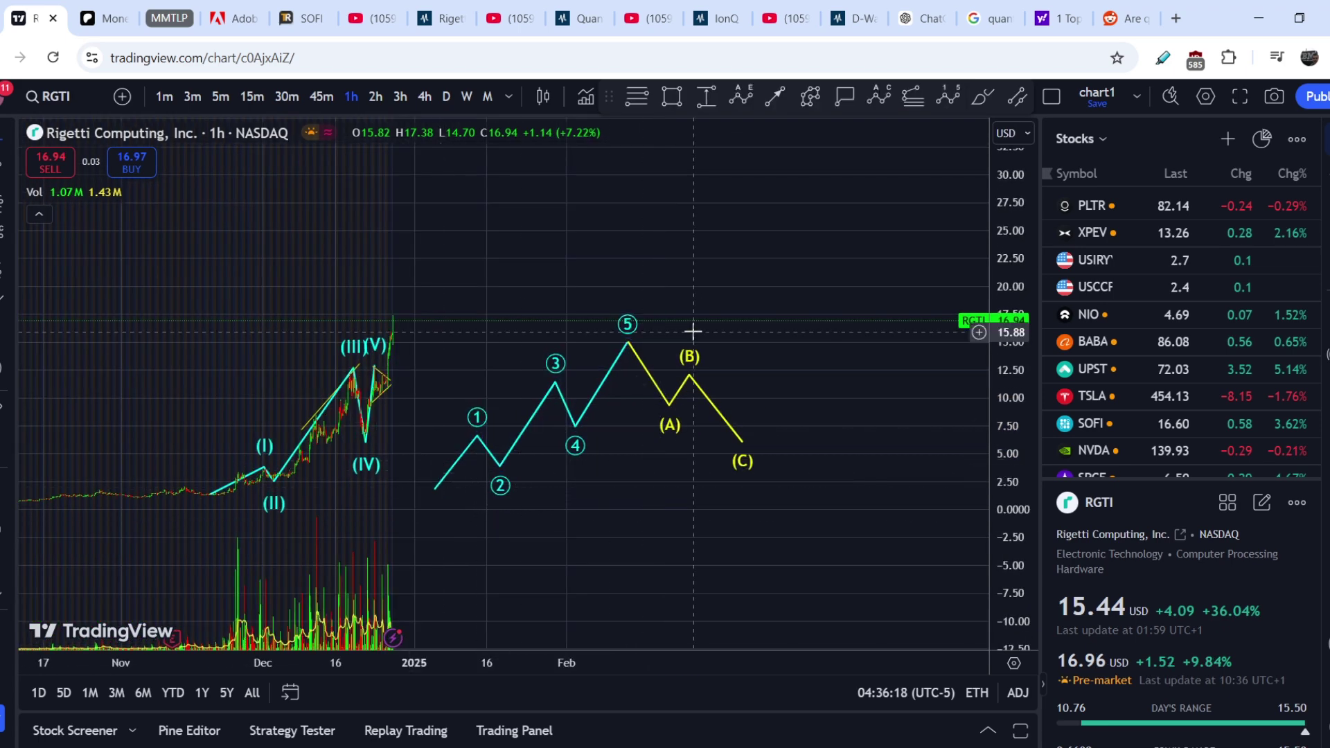
pyautogui.click(953, 98)
pyautogui.click(437, 489)
pyautogui.click(629, 337)
pyautogui.click(745, 448)
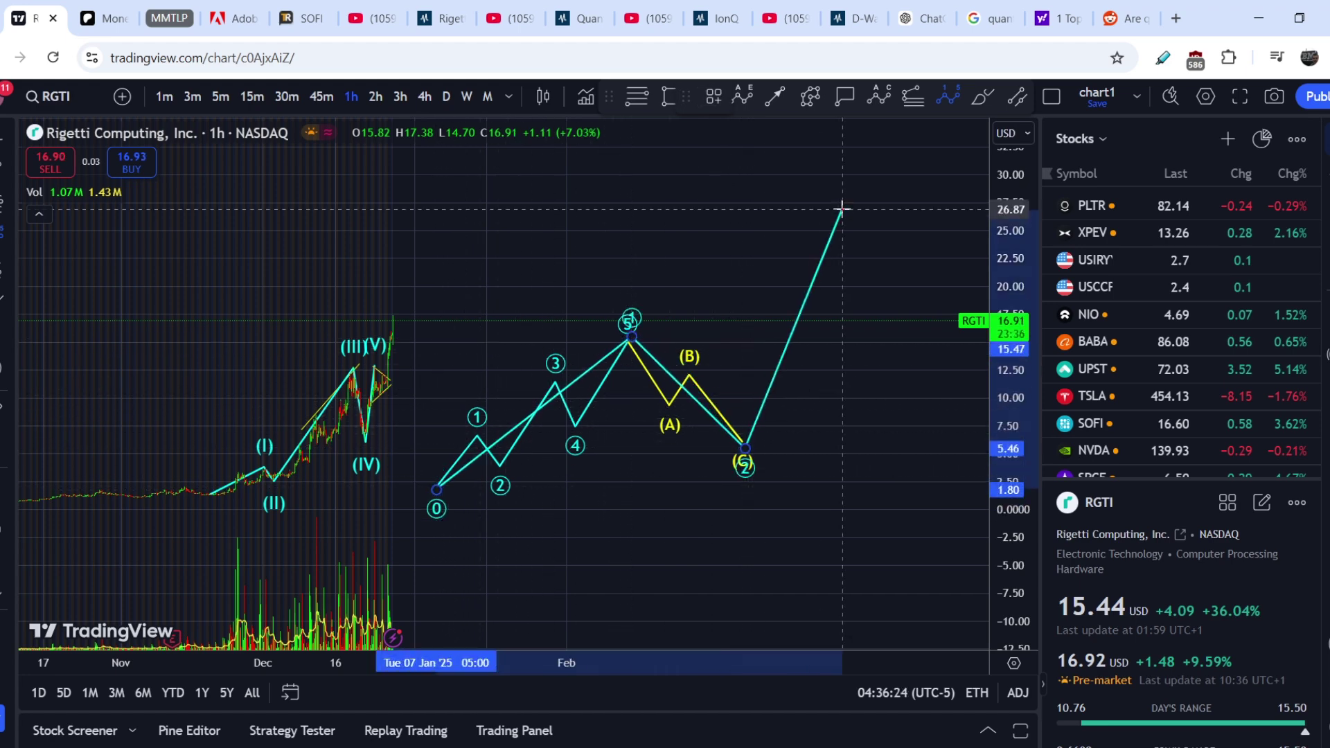
pyautogui.click(873, 149)
pyautogui.click(916, 241)
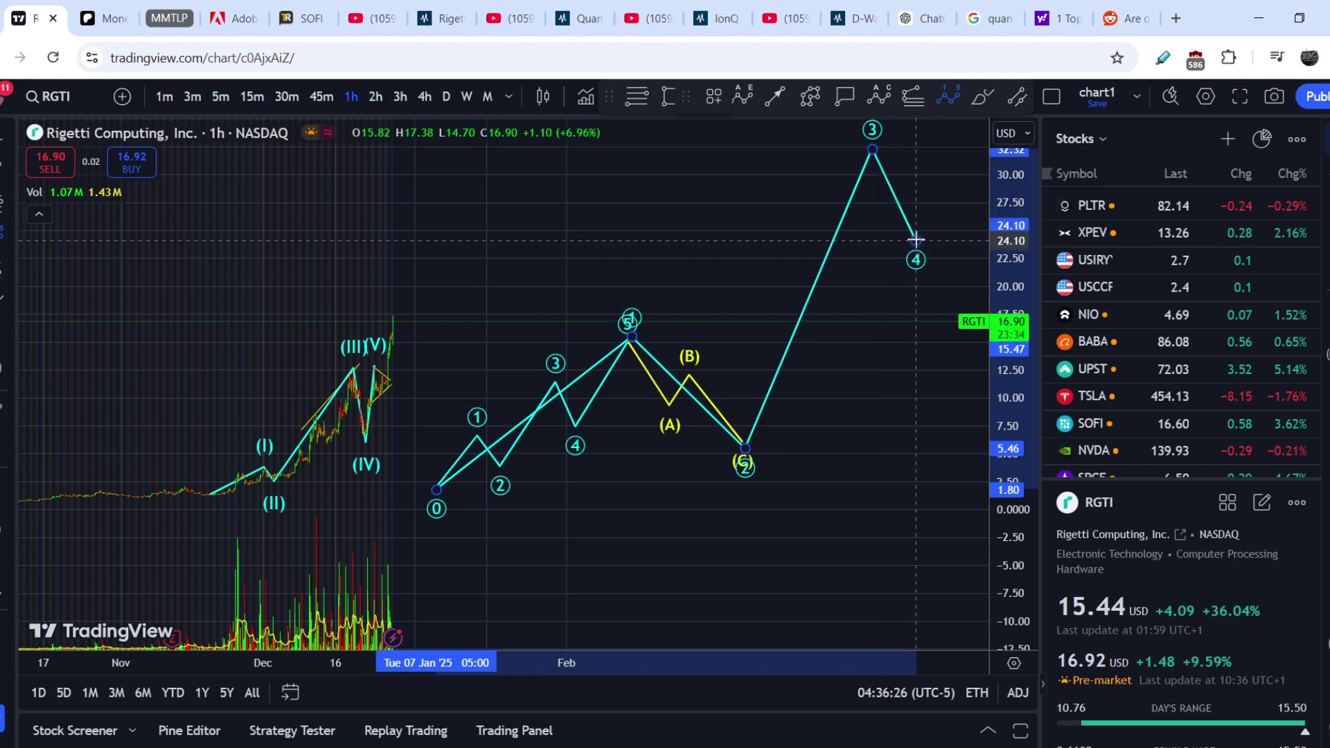
pyautogui.click(963, 129)
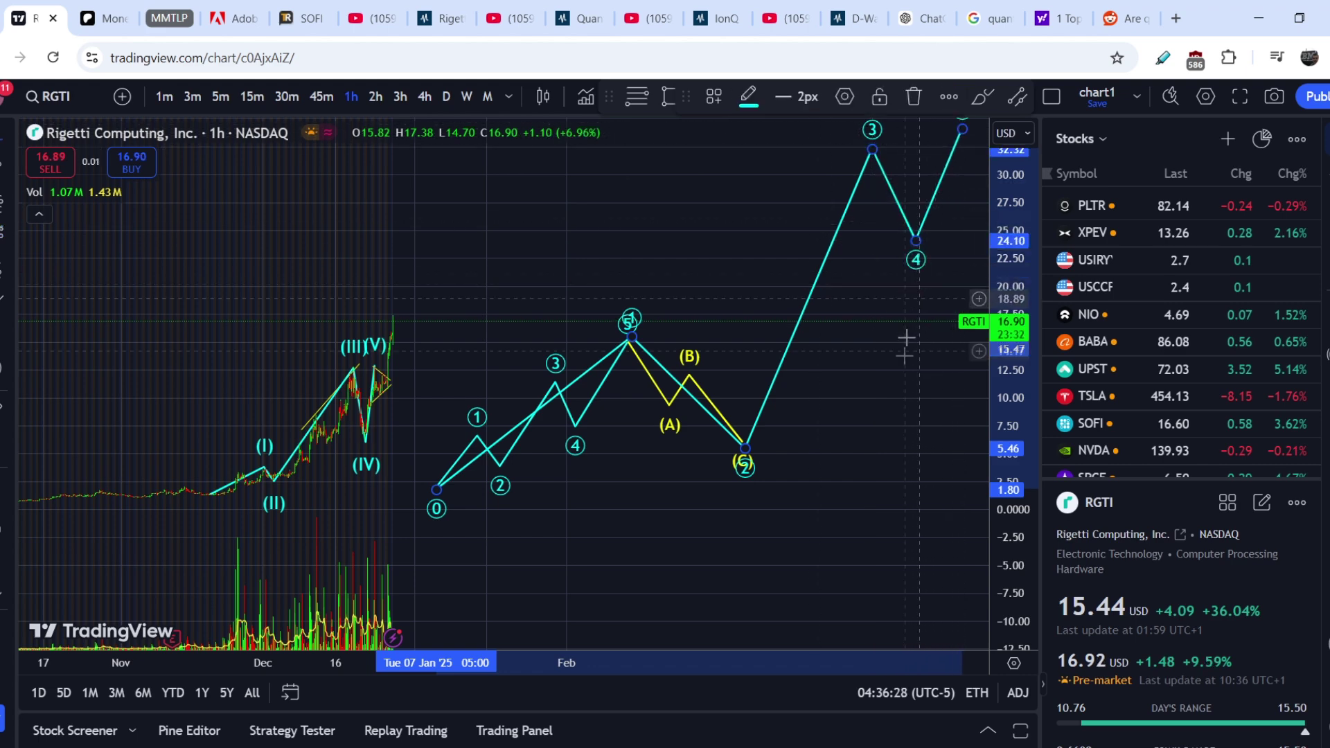
pyautogui.moveTo(750, 405); pyautogui.dragTo(651, 402)
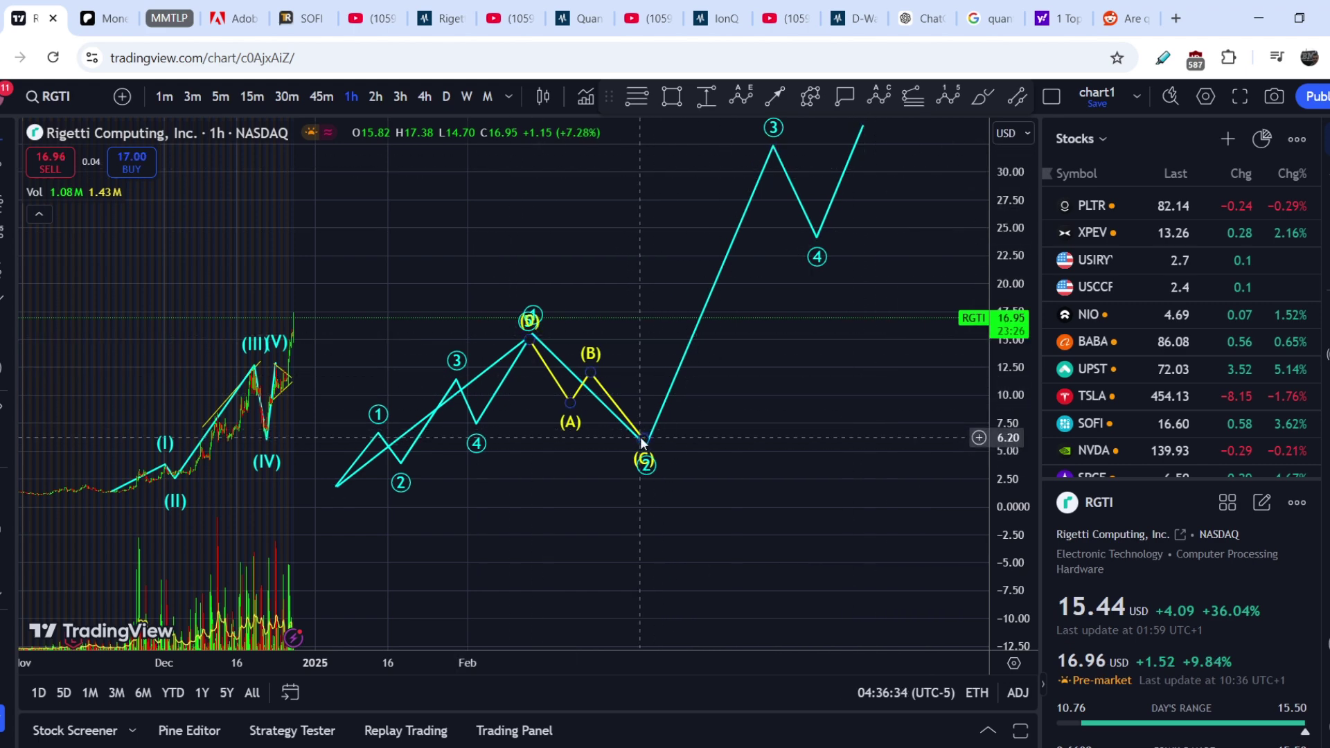
# Circle the third wave of the larger example impulse, from point 2 up to point 3, with a magenta brush stroke.
pyautogui.moveTo(807, 144)
pyautogui.mouseDown()
pyautogui.moveTo(790, 137)
pyautogui.moveTo(651, 332)
pyautogui.moveTo(627, 426)
pyautogui.moveTo(725, 402)
pyautogui.moveTo(814, 129)
pyautogui.mouseUp()
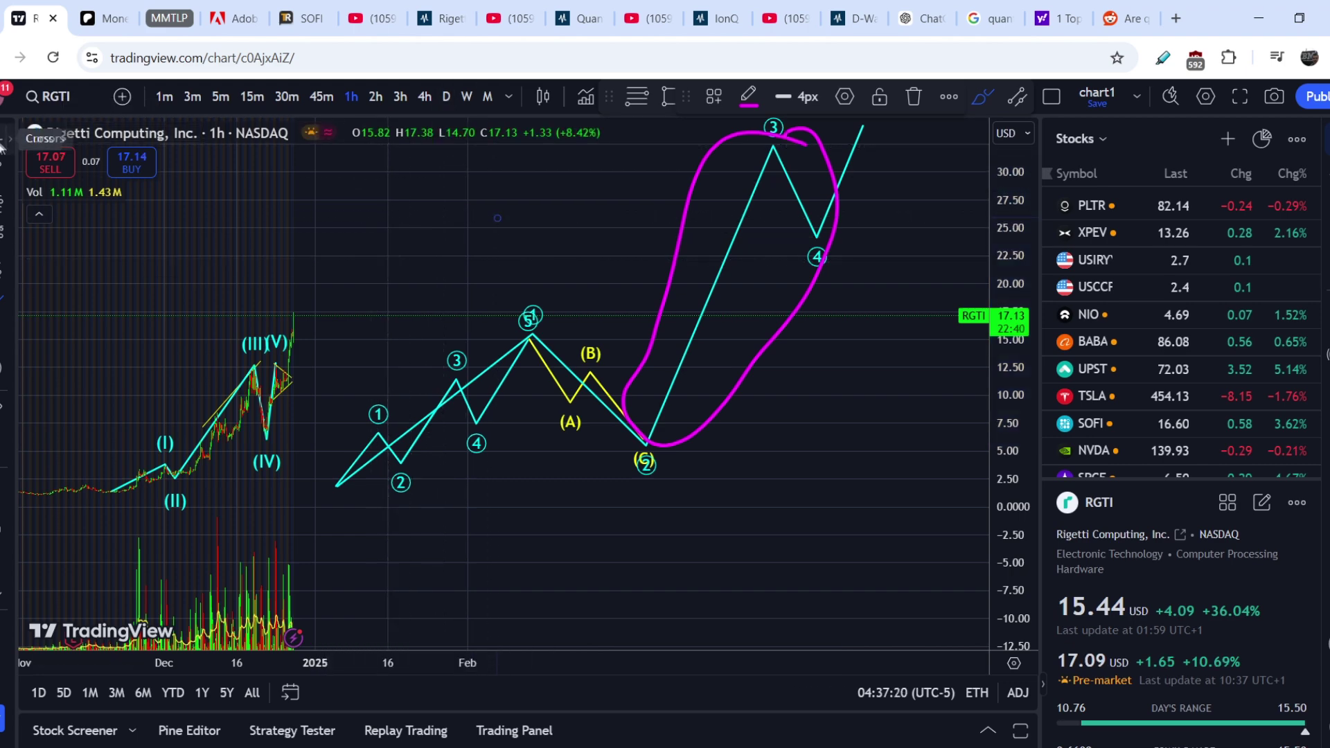
# On the daily timeframe with the RSI and MACD panes restored, extend the falling RSI trendline to about 77.93.
pyautogui.click(444, 102)
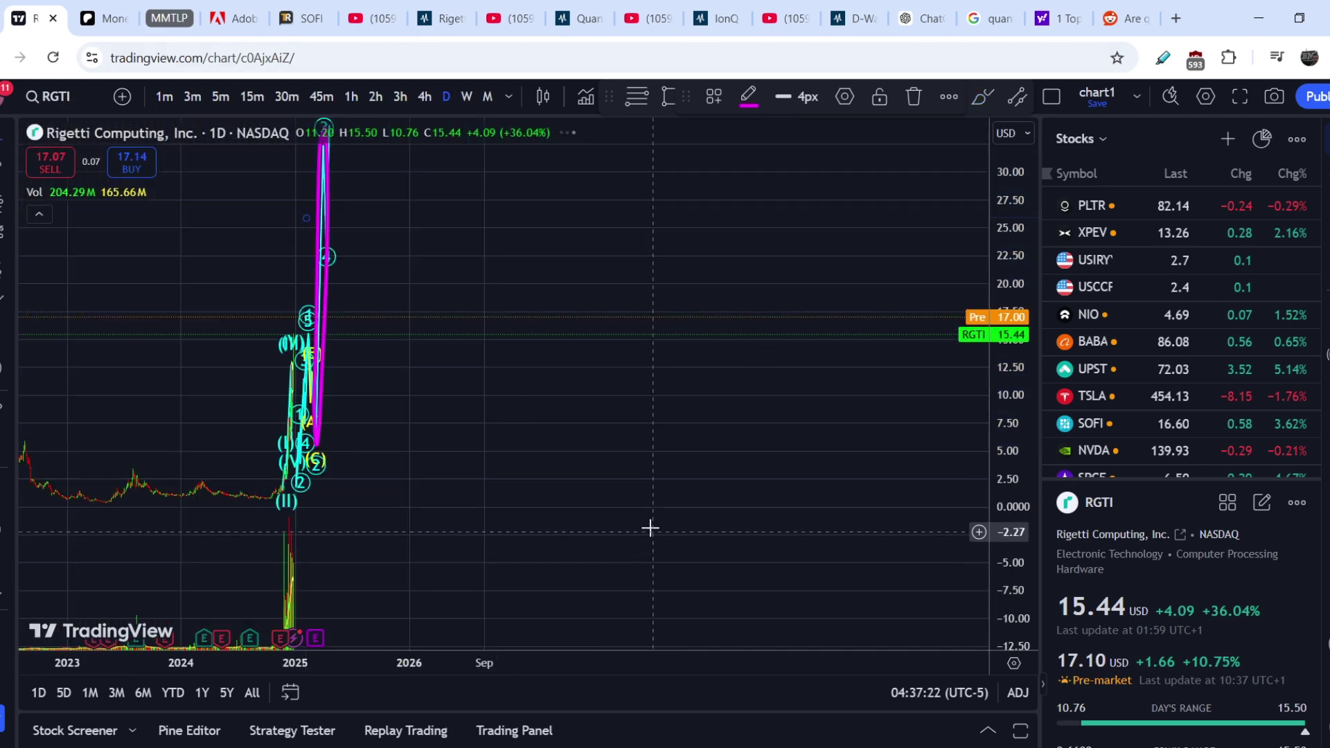
pyautogui.scroll(5, 508, 558)
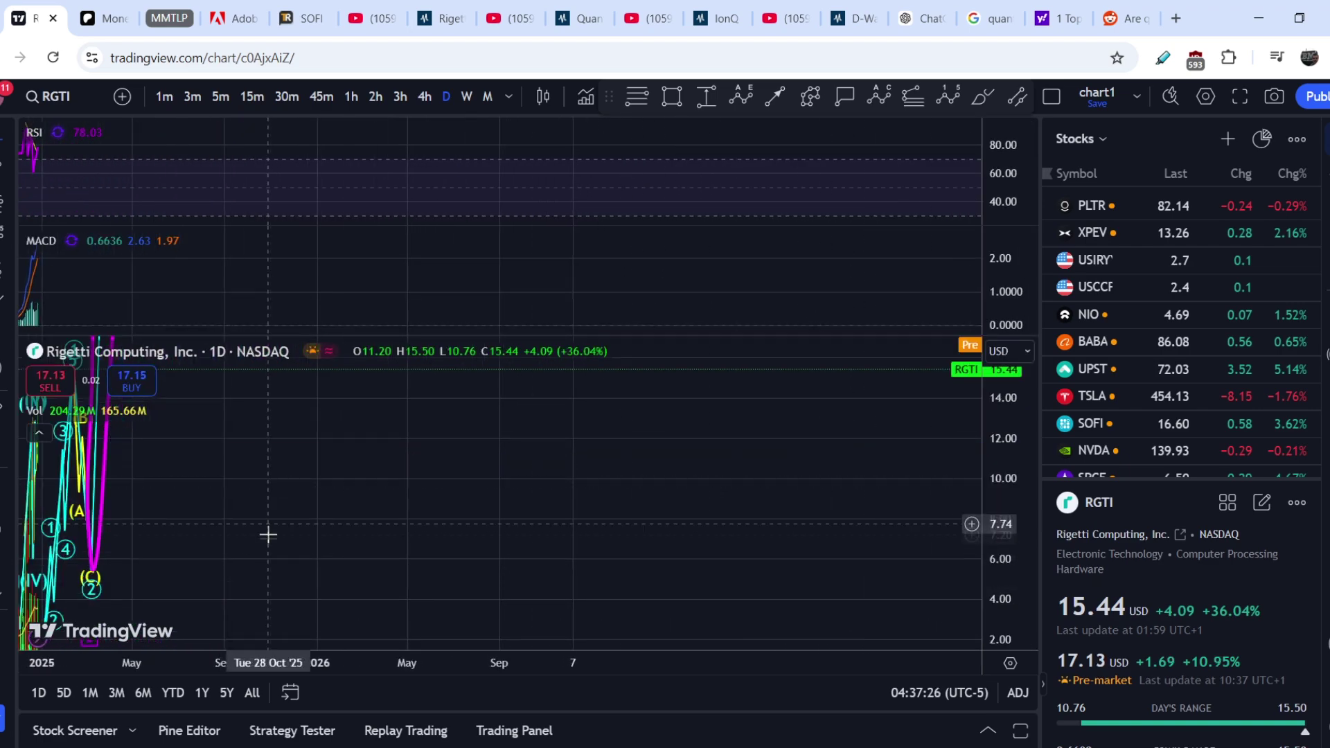
pyautogui.moveTo(267, 519); pyautogui.dragTo(819, 540)
pyautogui.scroll(4, 790, 555)
pyautogui.scroll(5, 781, 552)
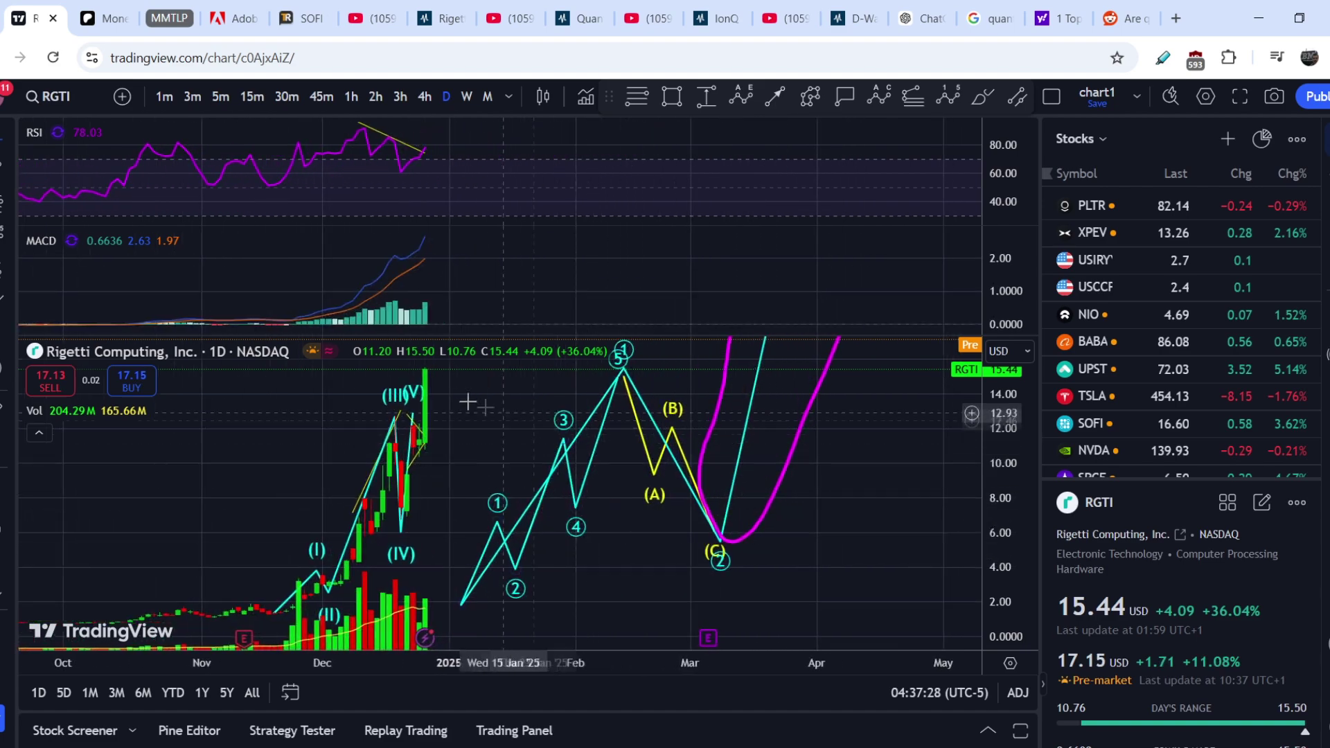
pyautogui.moveTo(264, 451); pyautogui.dragTo(270, 449)
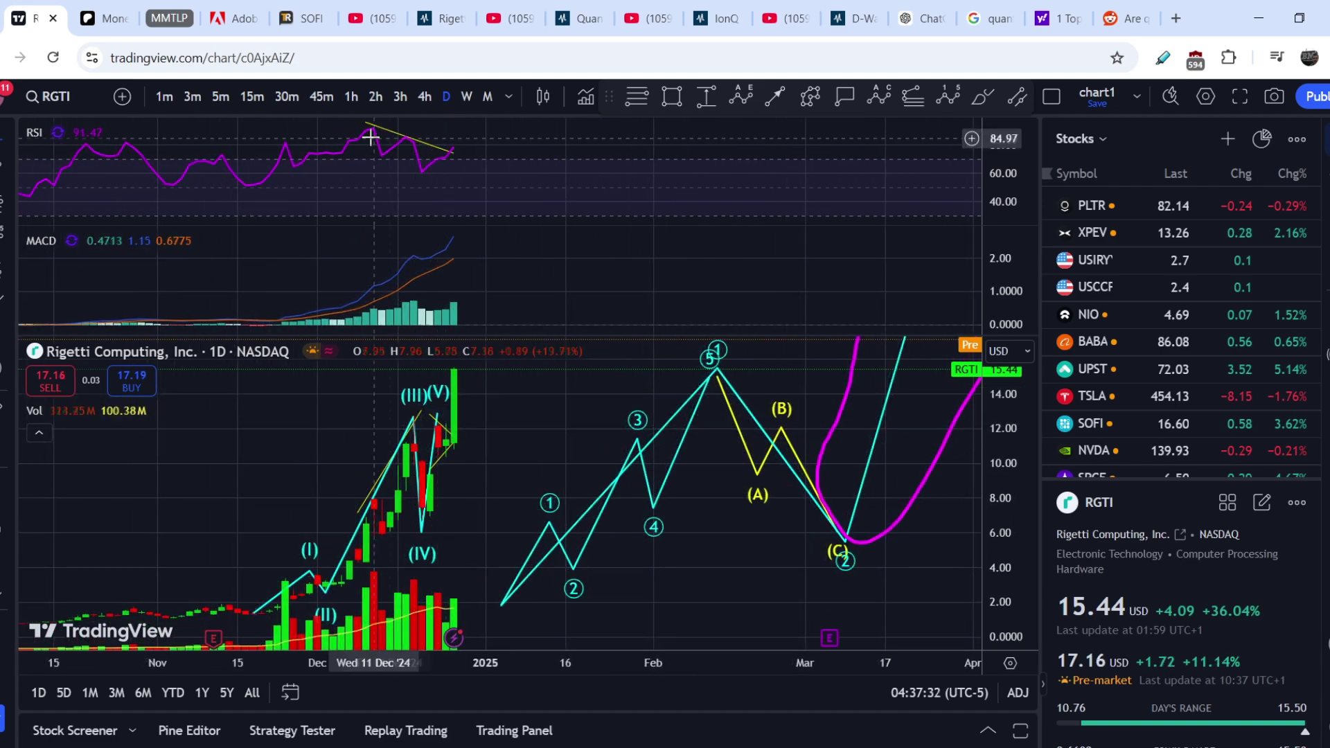
pyautogui.moveTo(455, 152); pyautogui.dragTo(470, 148)
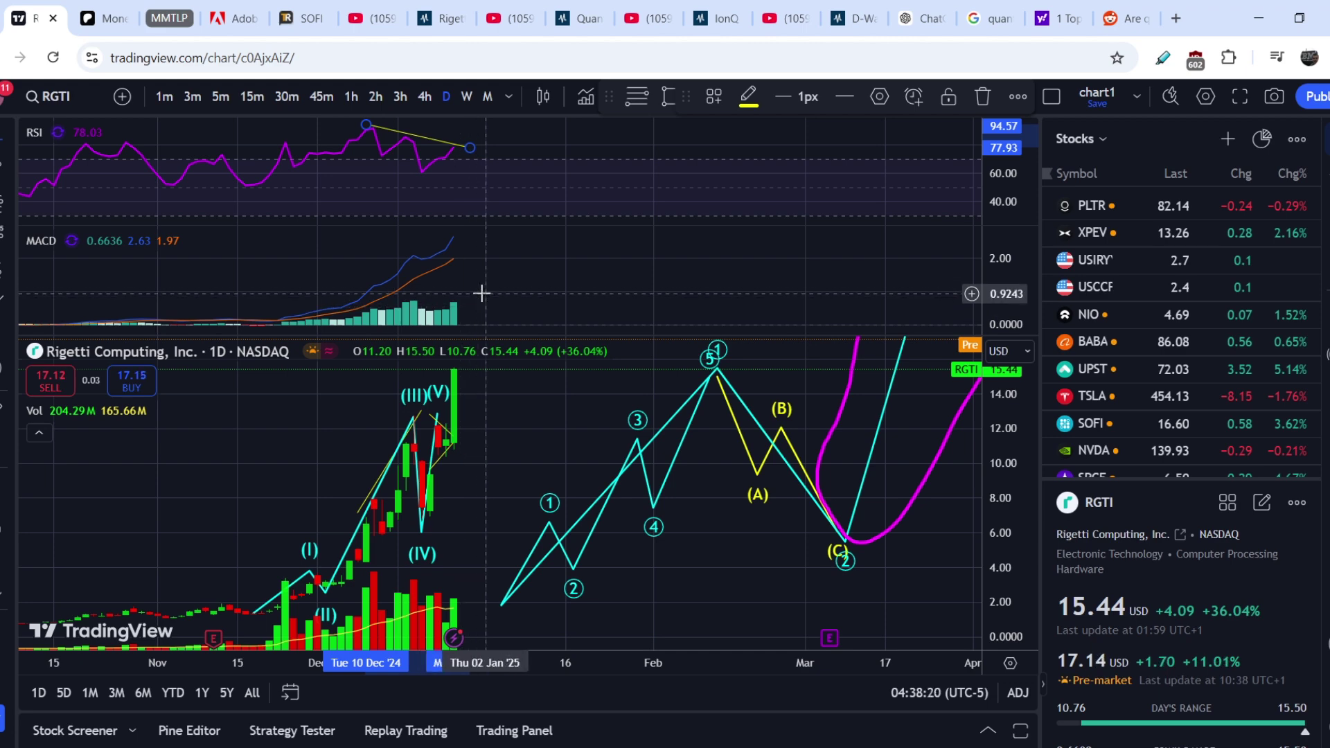
# Examine the RSI, MACD and candles on the weekly timeframe with the price scale slightly compressed.
pyautogui.click(466, 100)
pyautogui.scroll(2, 575, 315)
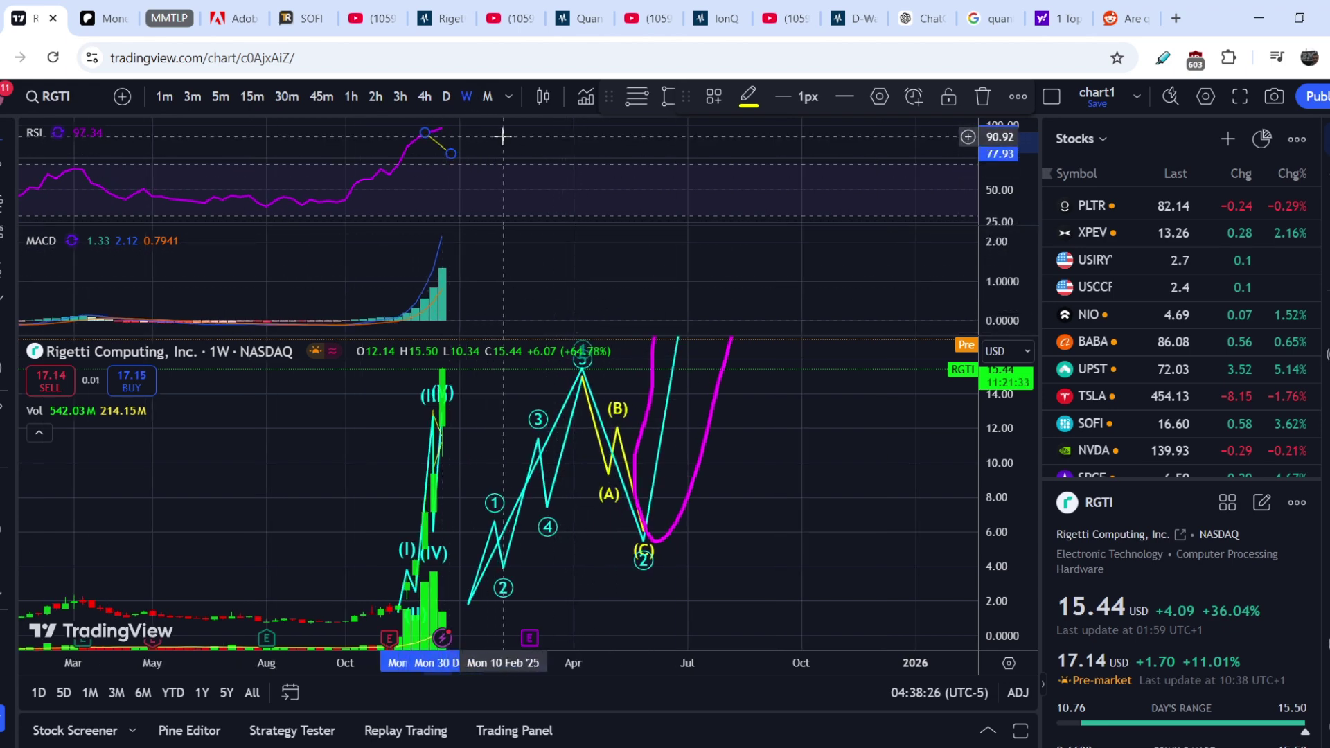
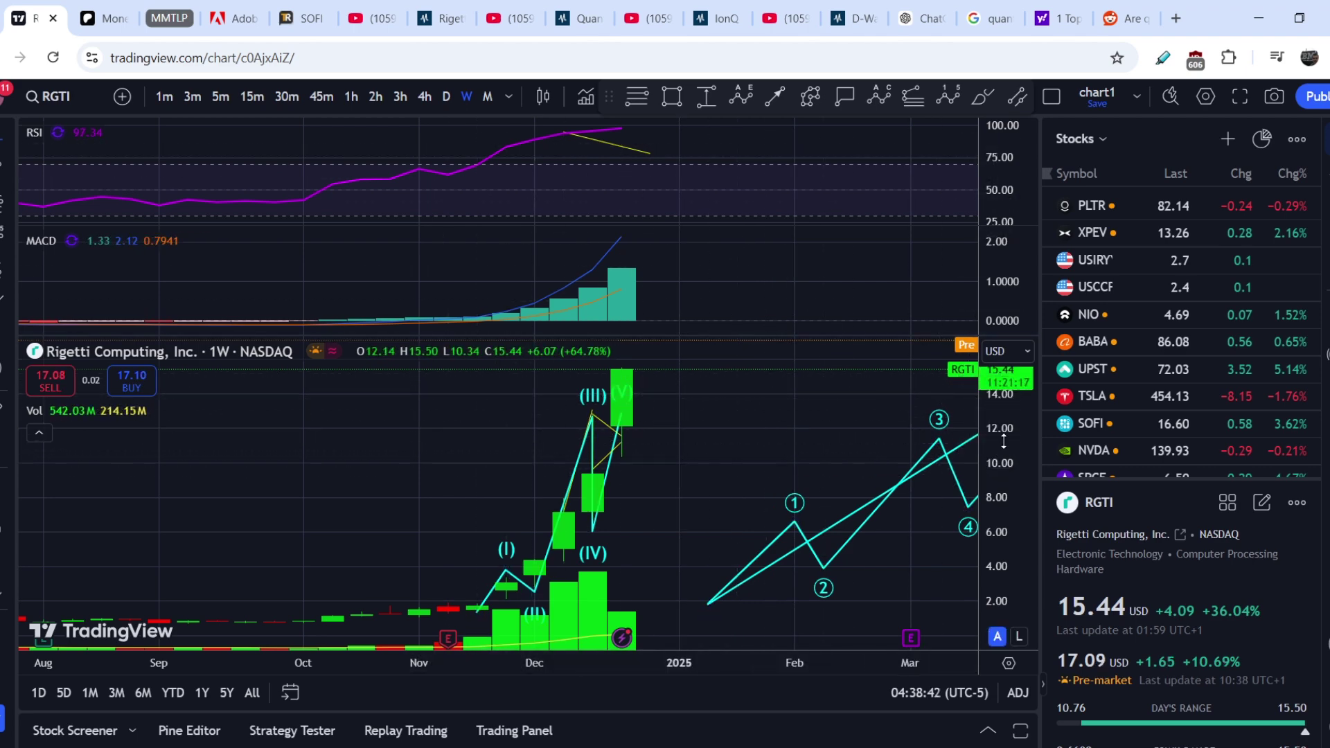
pyautogui.moveTo(1004, 441); pyautogui.dragTo(1004, 464)
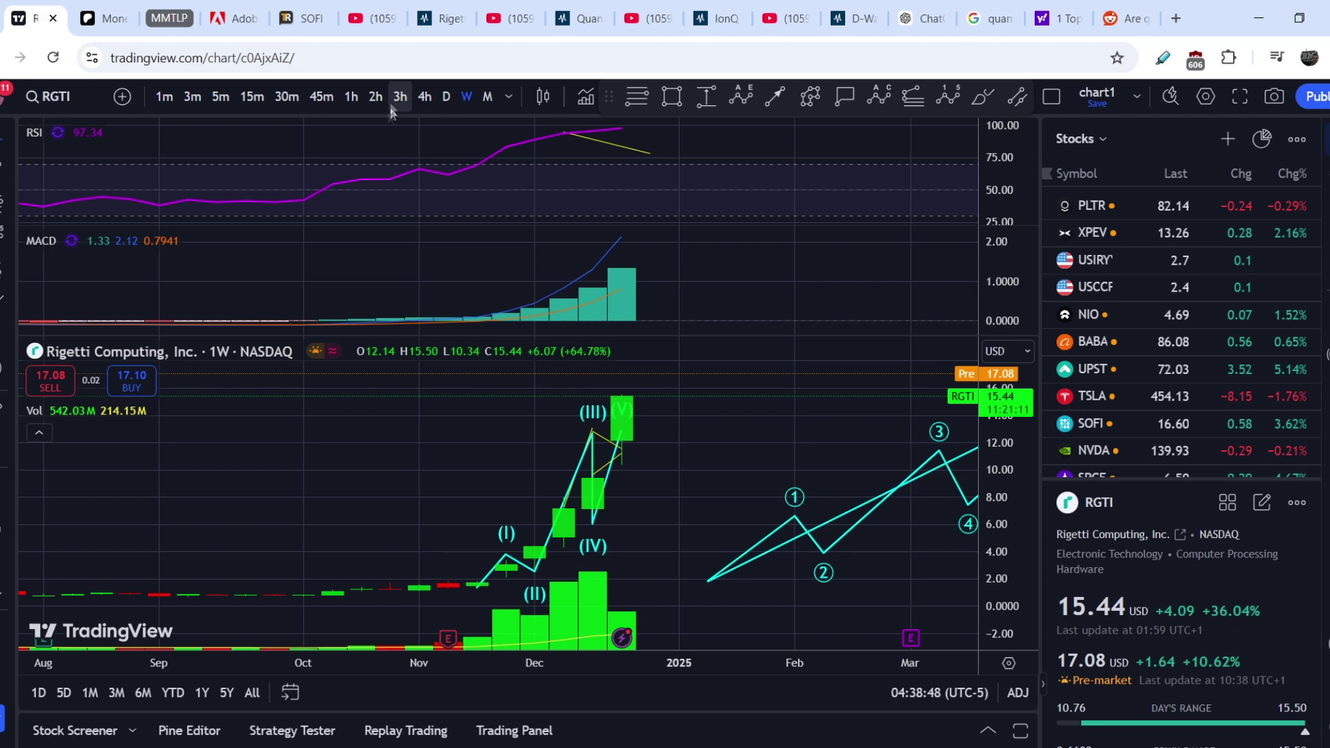
# Return to the 1-hour timeframe and extend the upper yellow trendline over wave (III) past the latest candle.
pyautogui.click(352, 96)
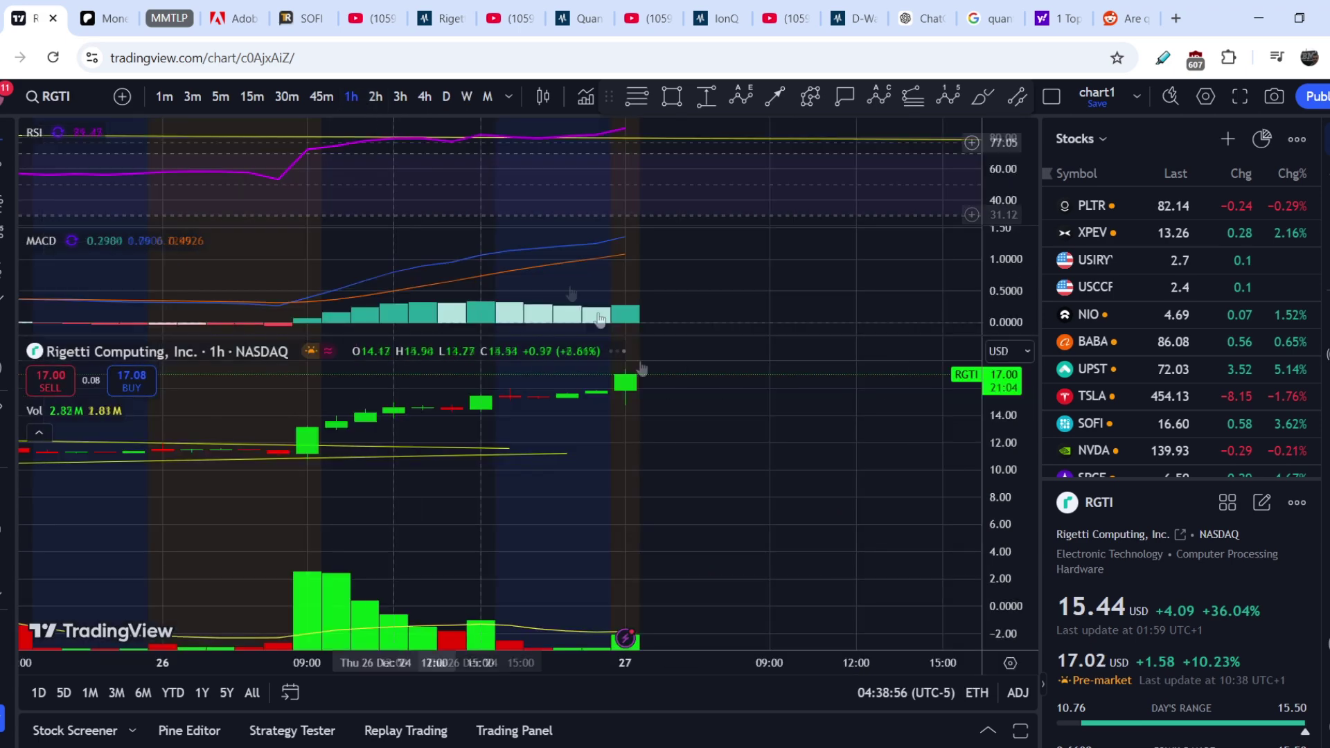
pyautogui.scroll(-10, 713, 483)
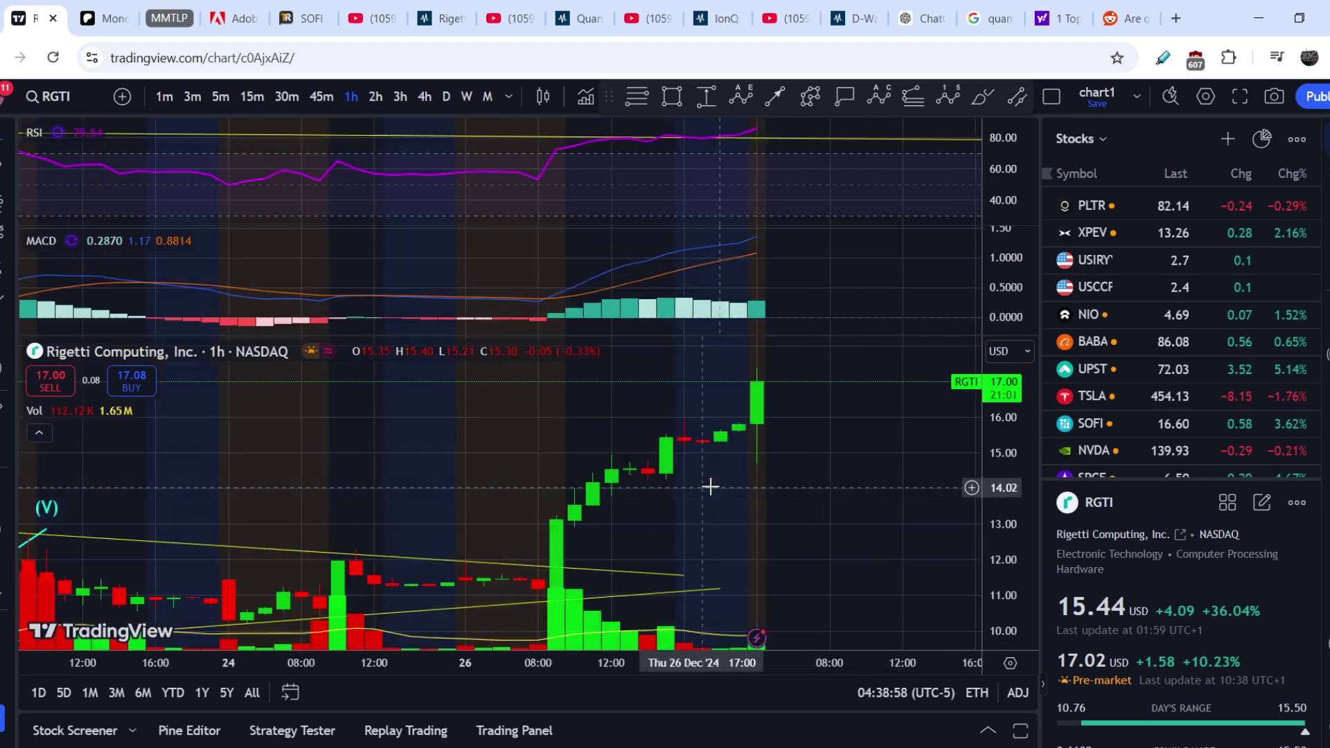
pyautogui.scroll(-10, 906, 565)
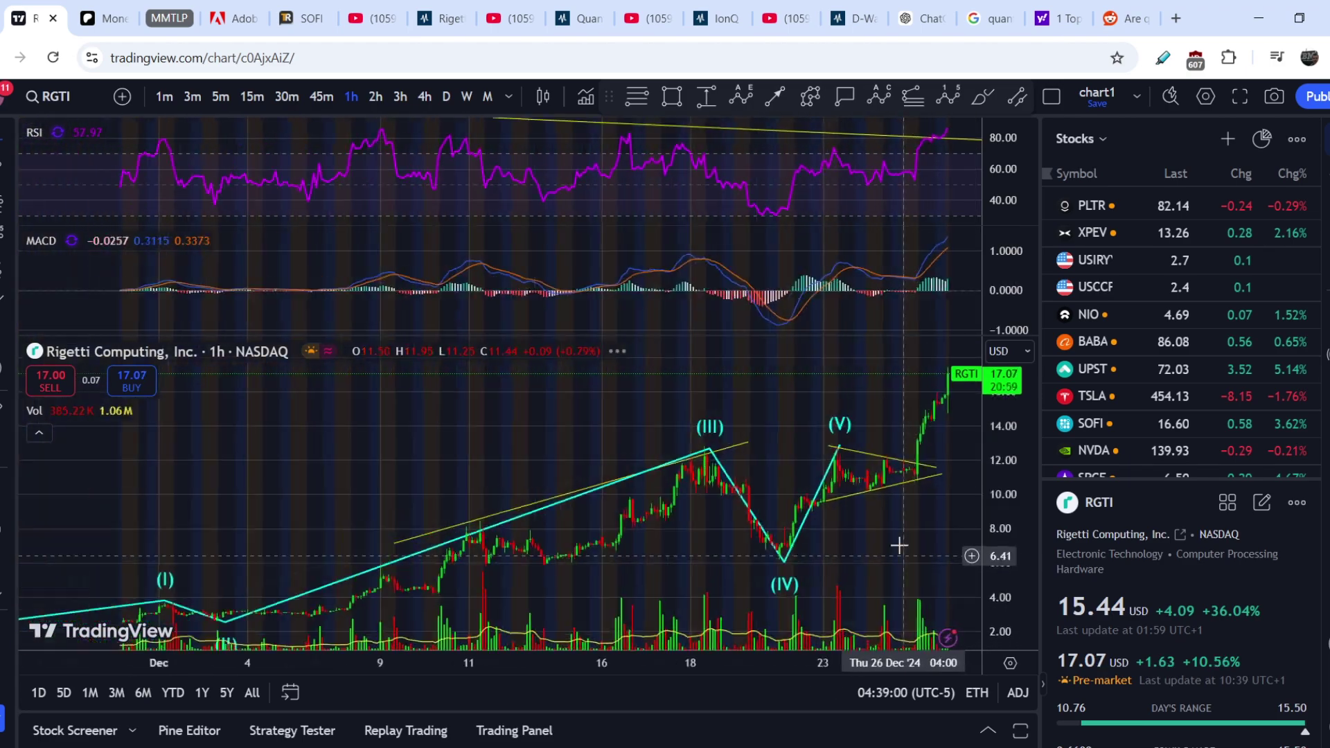
pyautogui.scroll(-5, 745, 478)
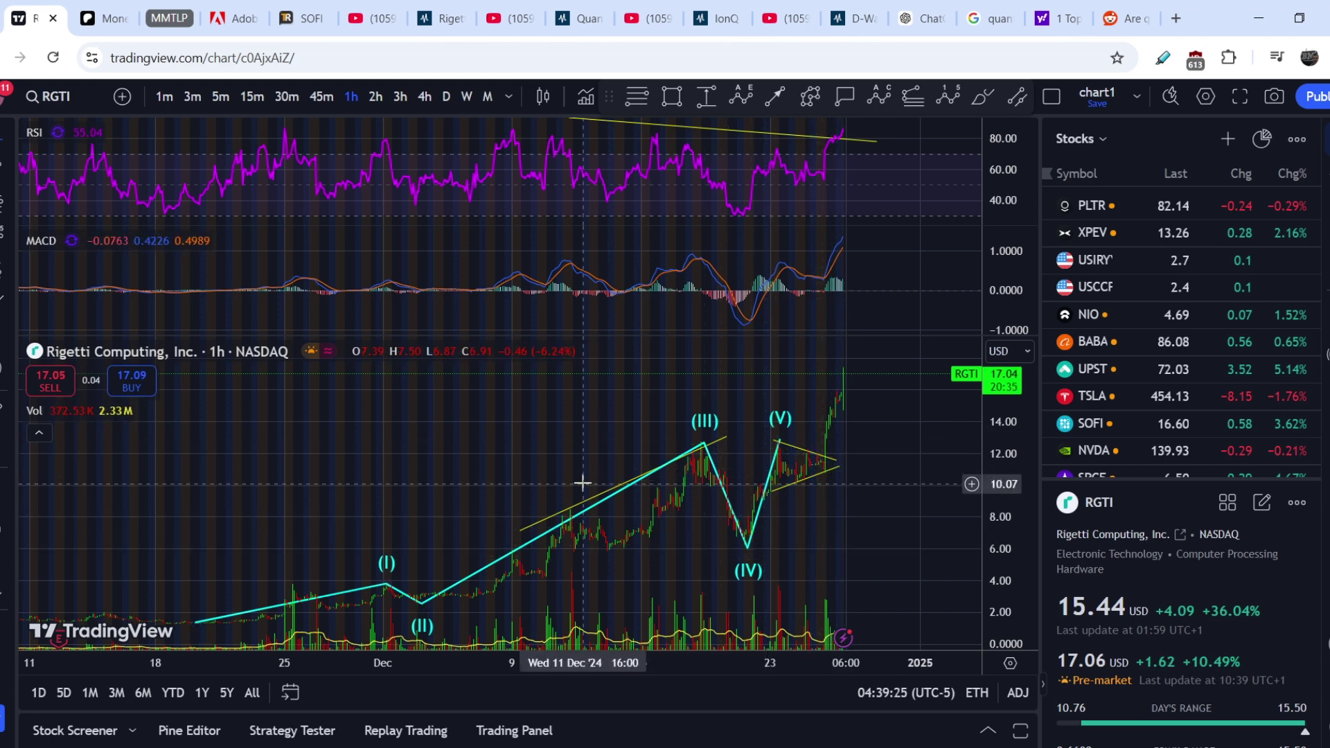
pyautogui.moveTo(728, 436); pyautogui.dragTo(881, 363)
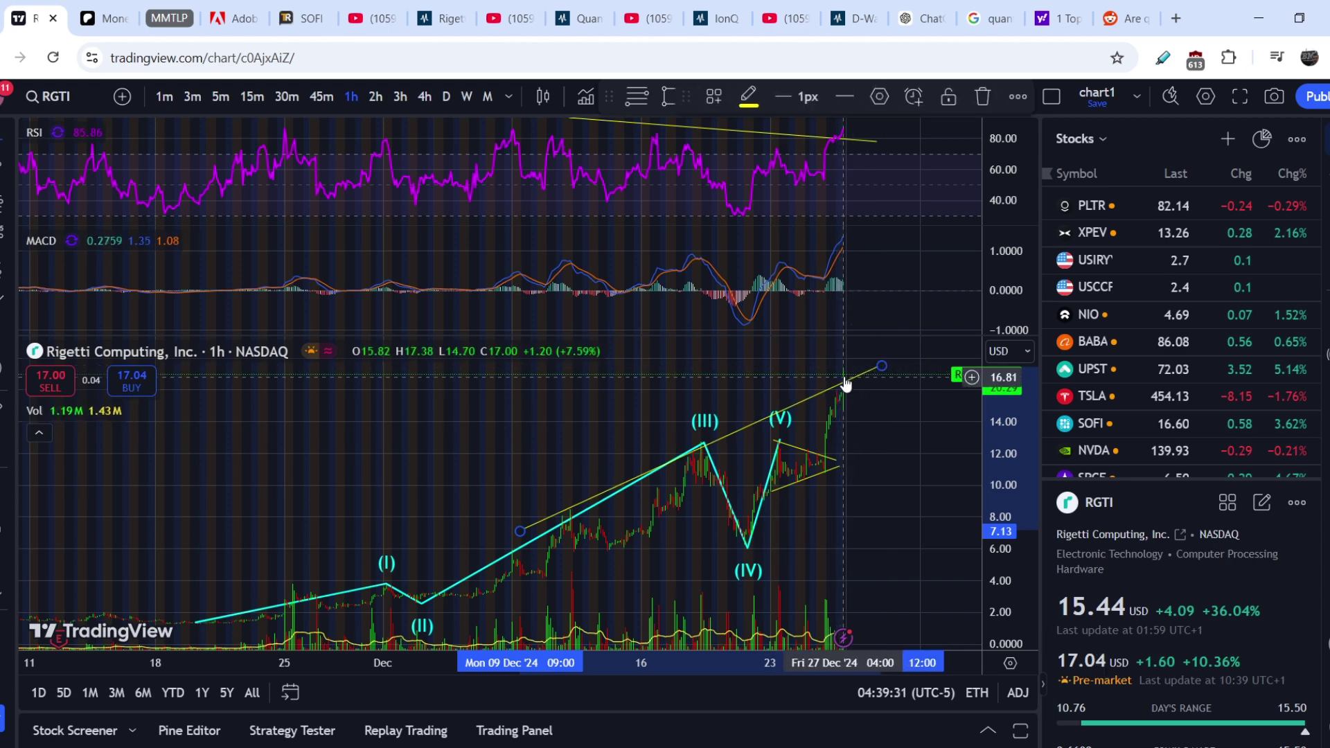
# Draw a rising support trendline from the wave (IV) low at about 5.75 through the consolidation's end to 3 January 2025 16:00.
pyautogui.scroll(2, 857, 387)
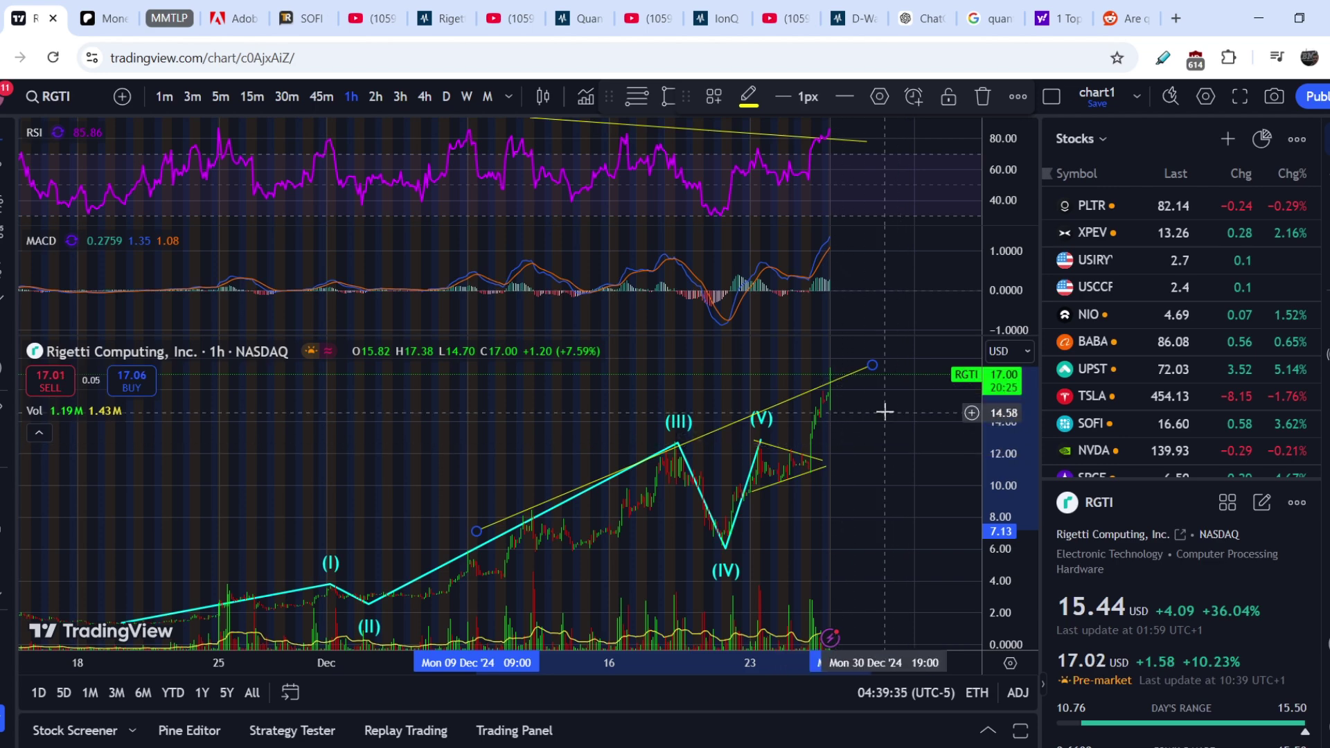
pyautogui.moveTo(873, 411); pyautogui.dragTo(772, 385)
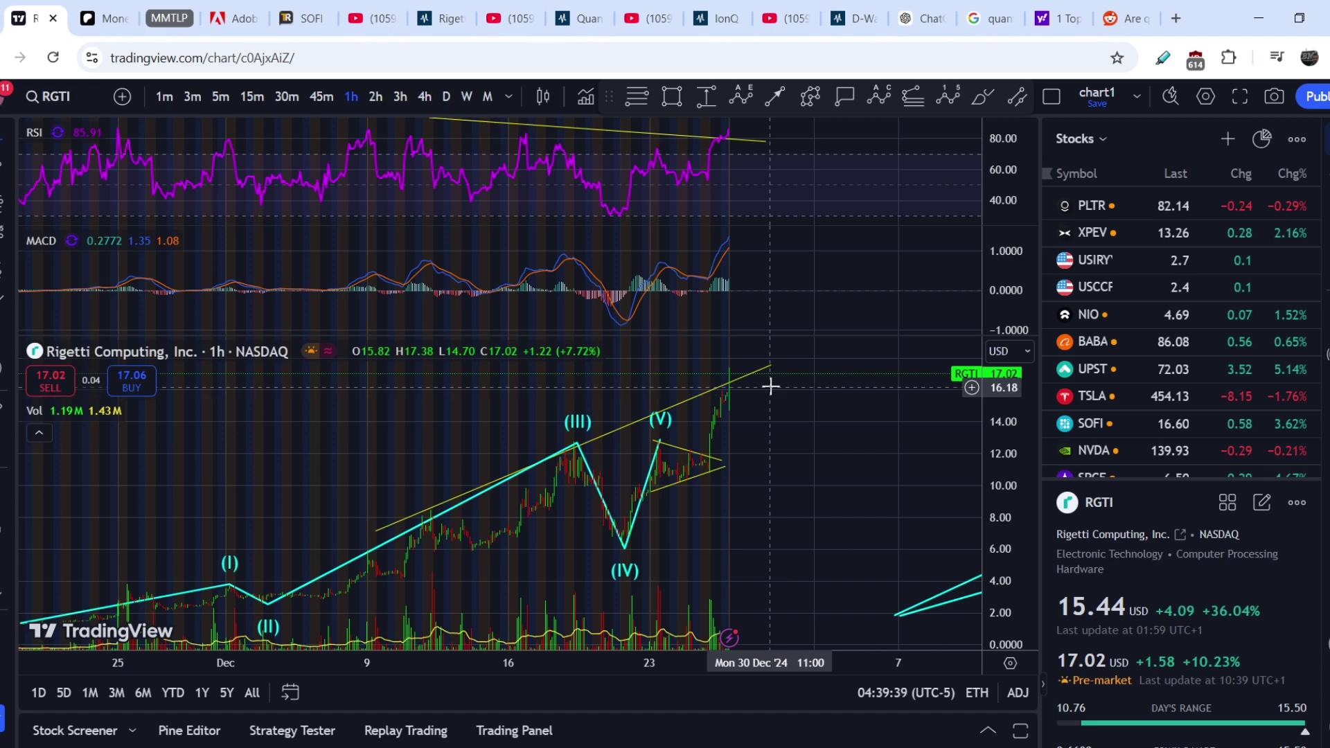
pyautogui.hotkey('alt', 't')
pyautogui.click(620, 552)
pyautogui.click(863, 345)
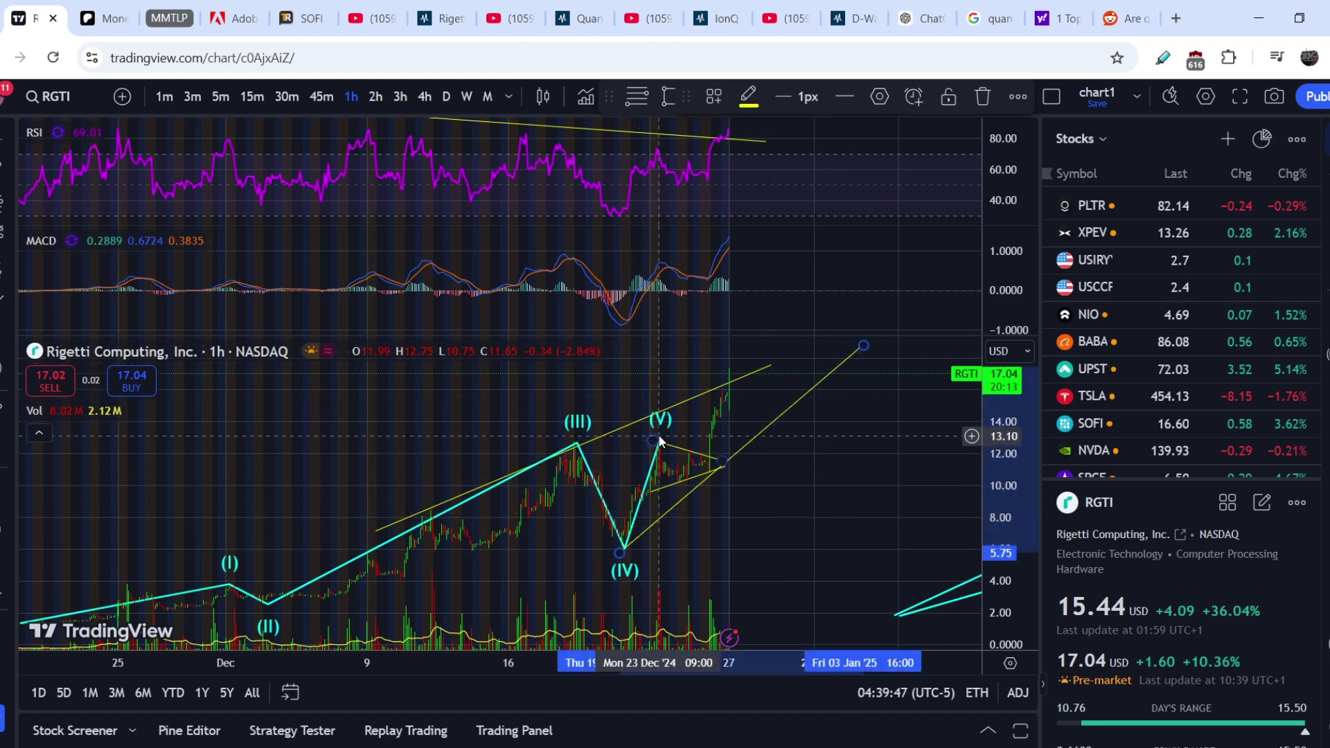
# Move the wave (V) endpoint up to the upper trendline, at about 17.32 on 30 December.
pyautogui.moveTo(655, 442); pyautogui.dragTo(765, 369)
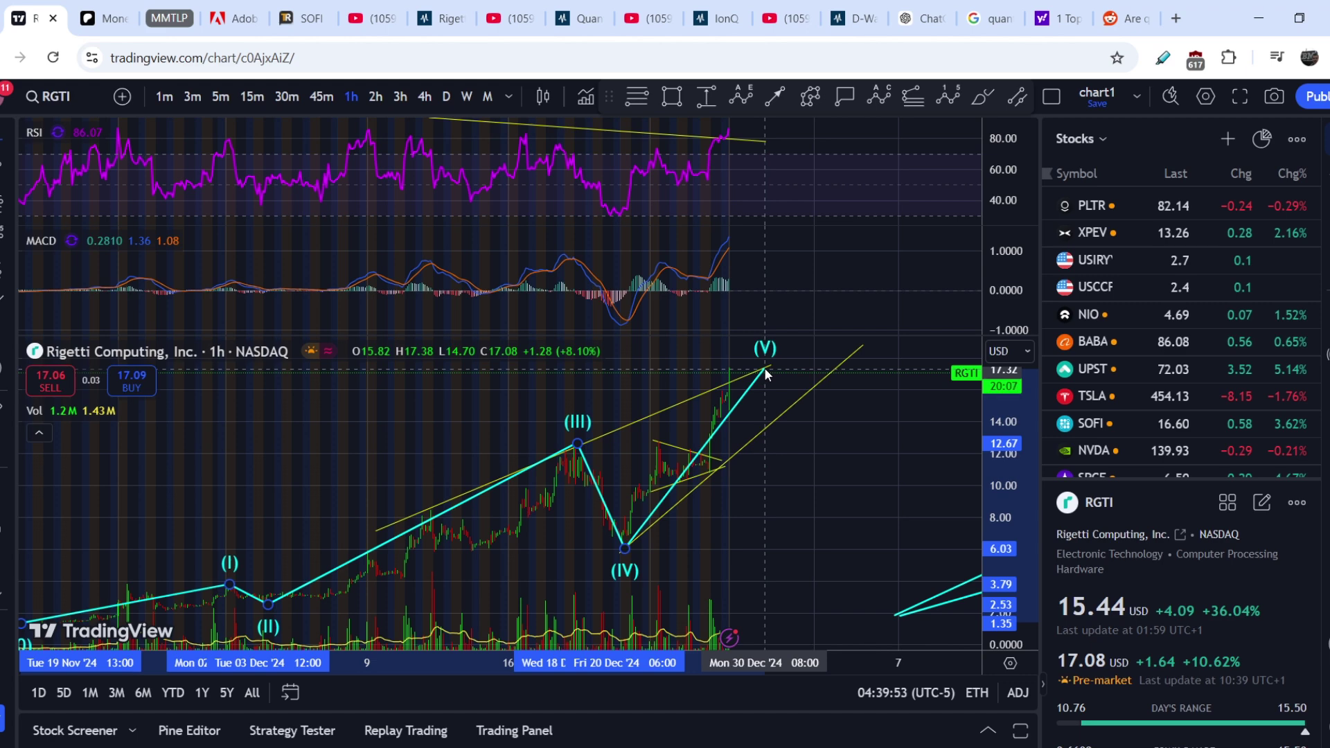
pyautogui.click(824, 279)
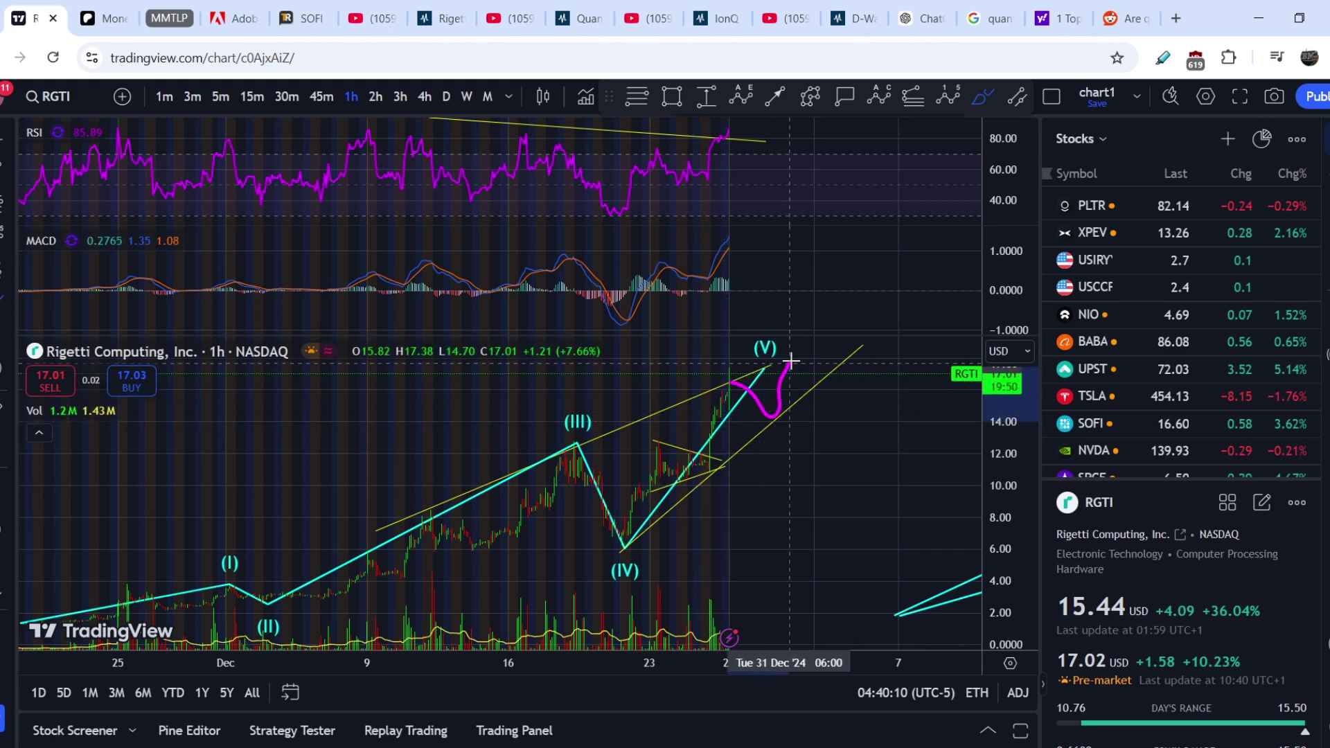
# Finish the magenta brush path with a drop to about 8 below the support line, and extend the upper trendline to 3 January 2025.
pyautogui.moveTo(810, 362)
pyautogui.mouseDown()
pyautogui.moveTo(849, 404)
pyautogui.moveTo(861, 509)
pyautogui.mouseUp()
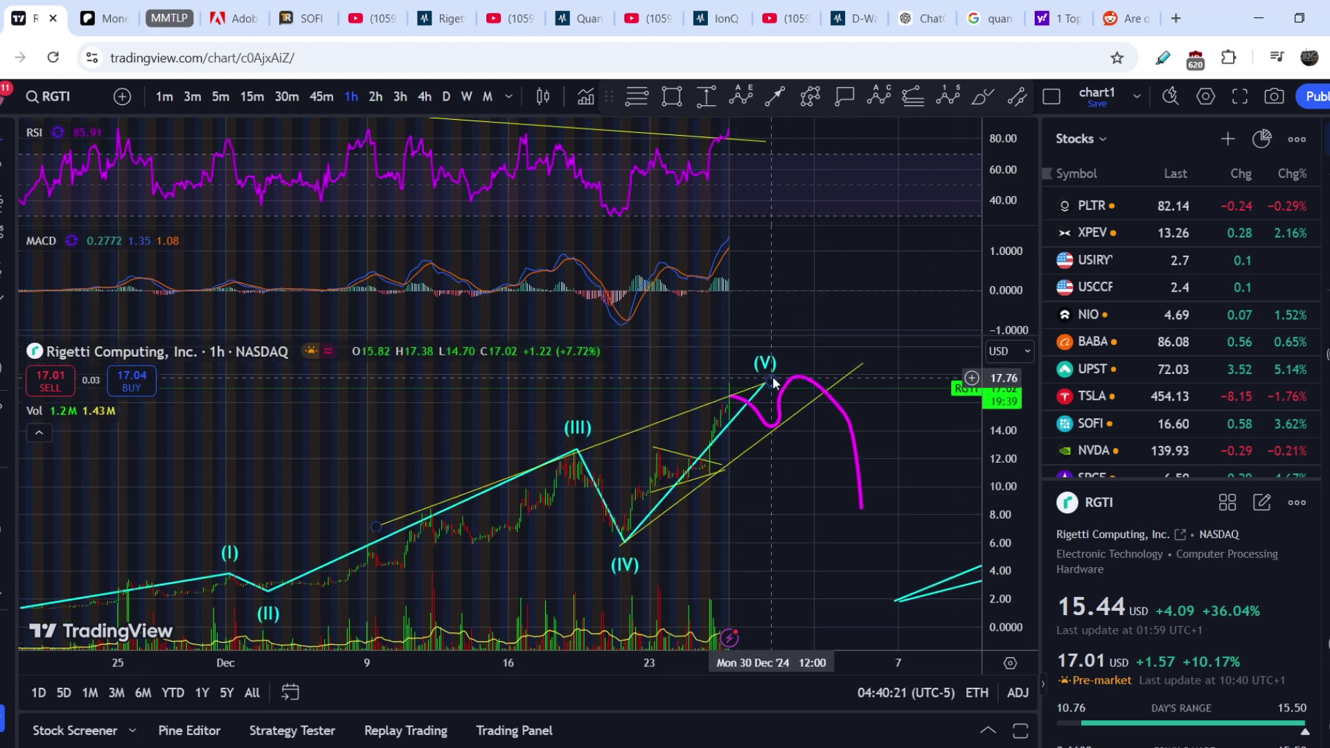
pyautogui.click(757, 394)
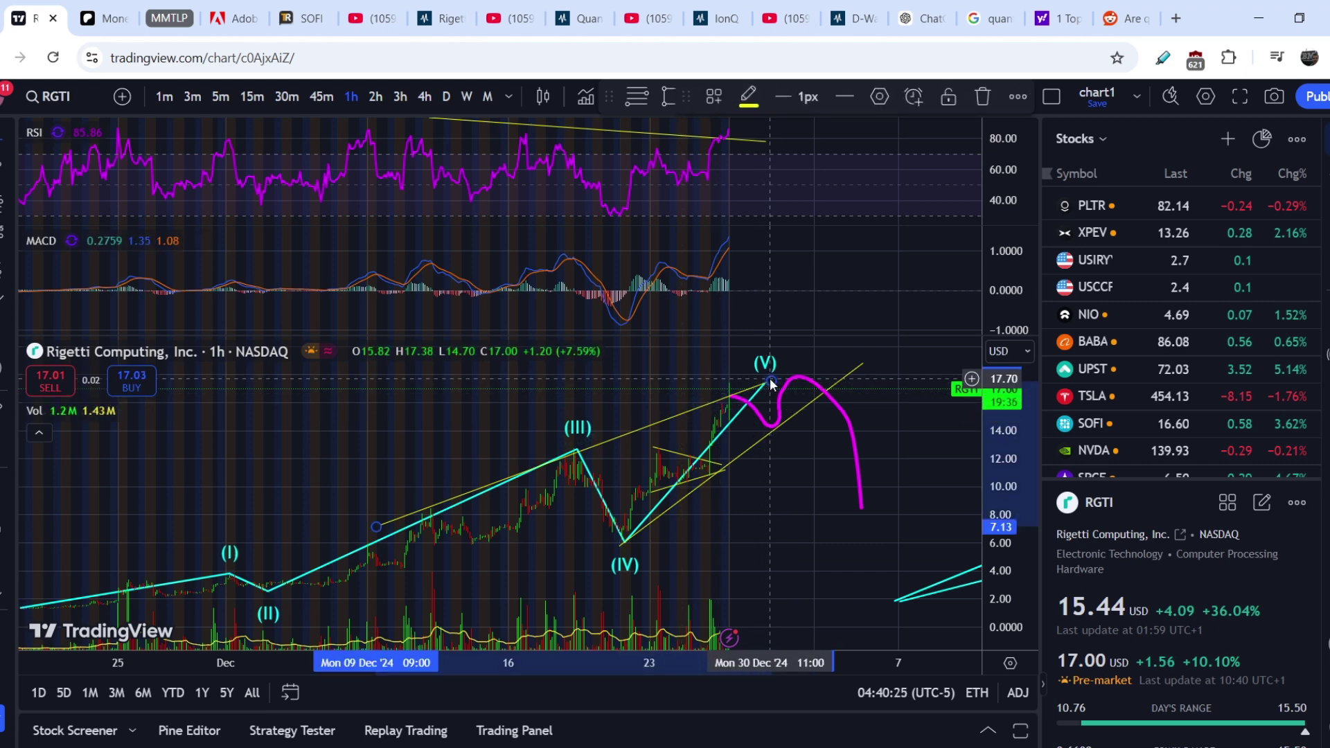
pyautogui.moveTo(776, 383); pyautogui.dragTo(852, 354)
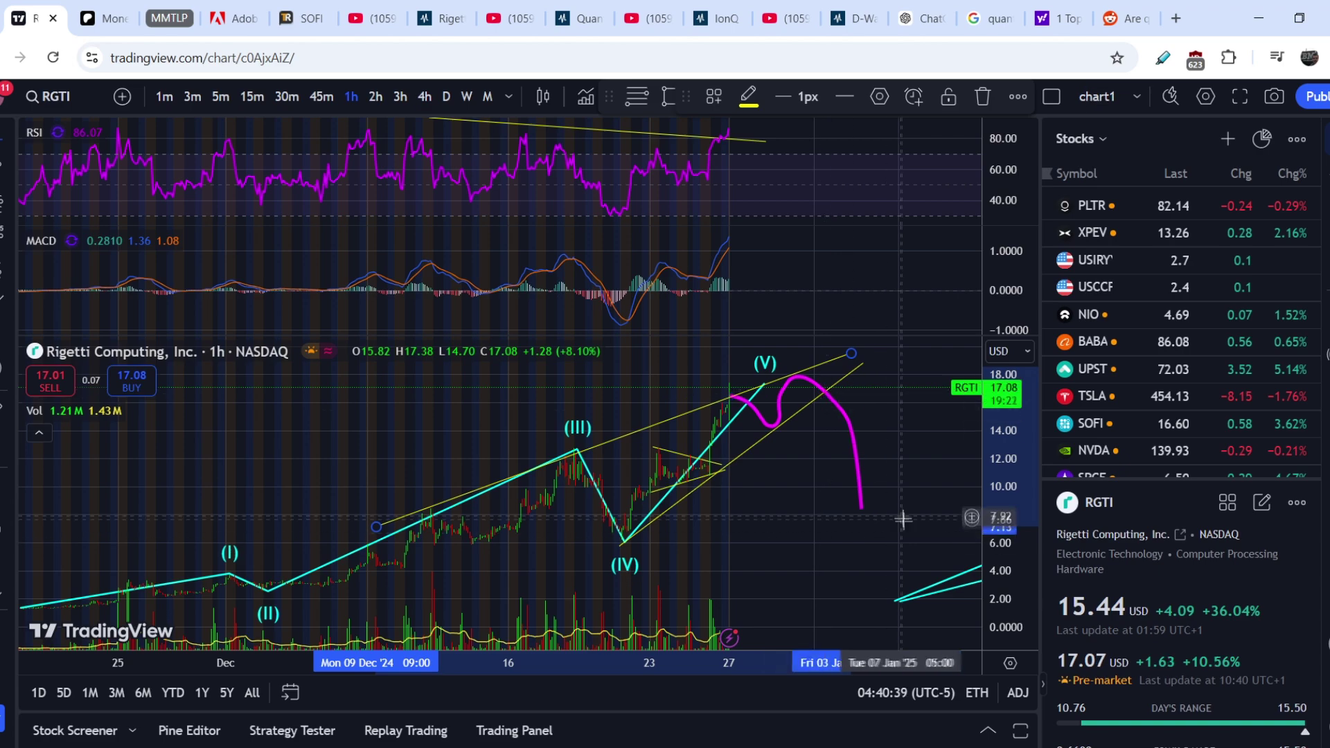
# Compare the projected RGTI path with the example Elliott impulse and ABC waves drawn beyond the candles.
pyautogui.moveTo(854, 551); pyautogui.dragTo(274, 485)
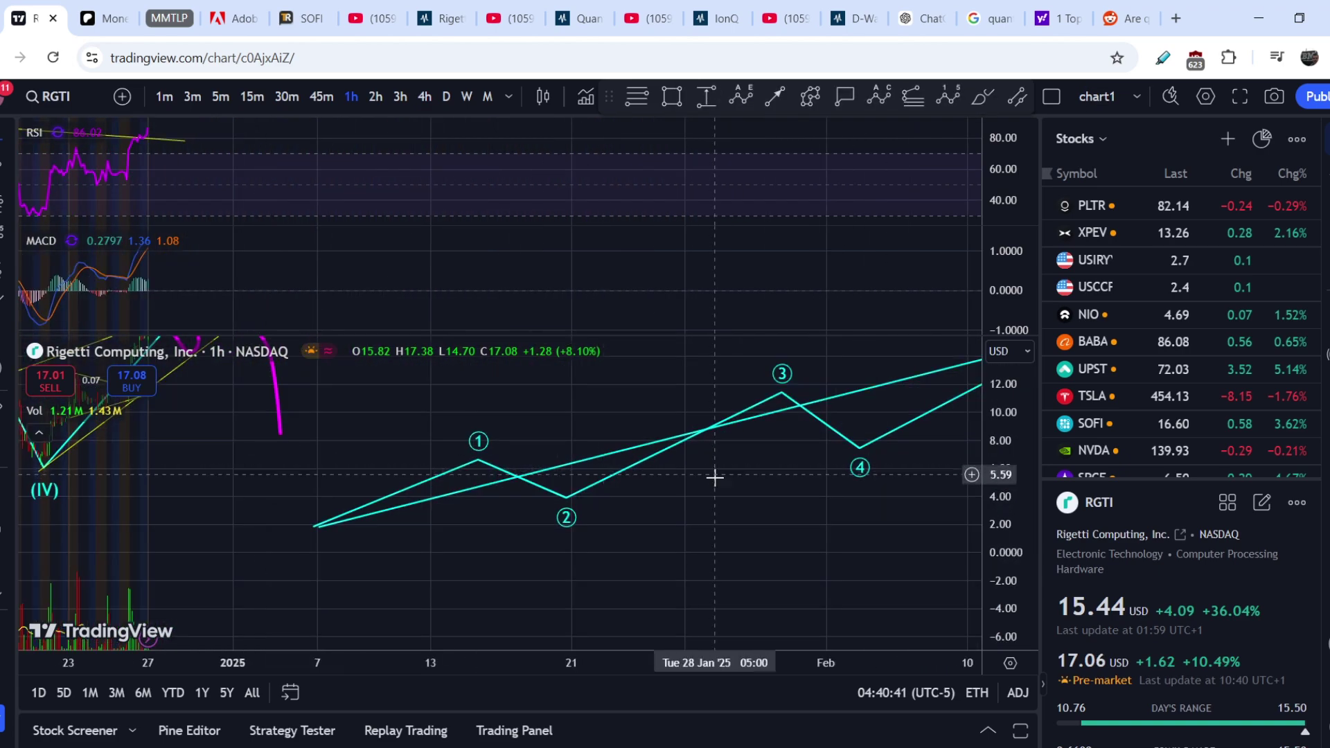
pyautogui.scroll(-3, 835, 542)
pyautogui.moveTo(835, 543); pyautogui.dragTo(345, 527)
pyautogui.moveTo(455, 523); pyautogui.dragTo(575, 485)
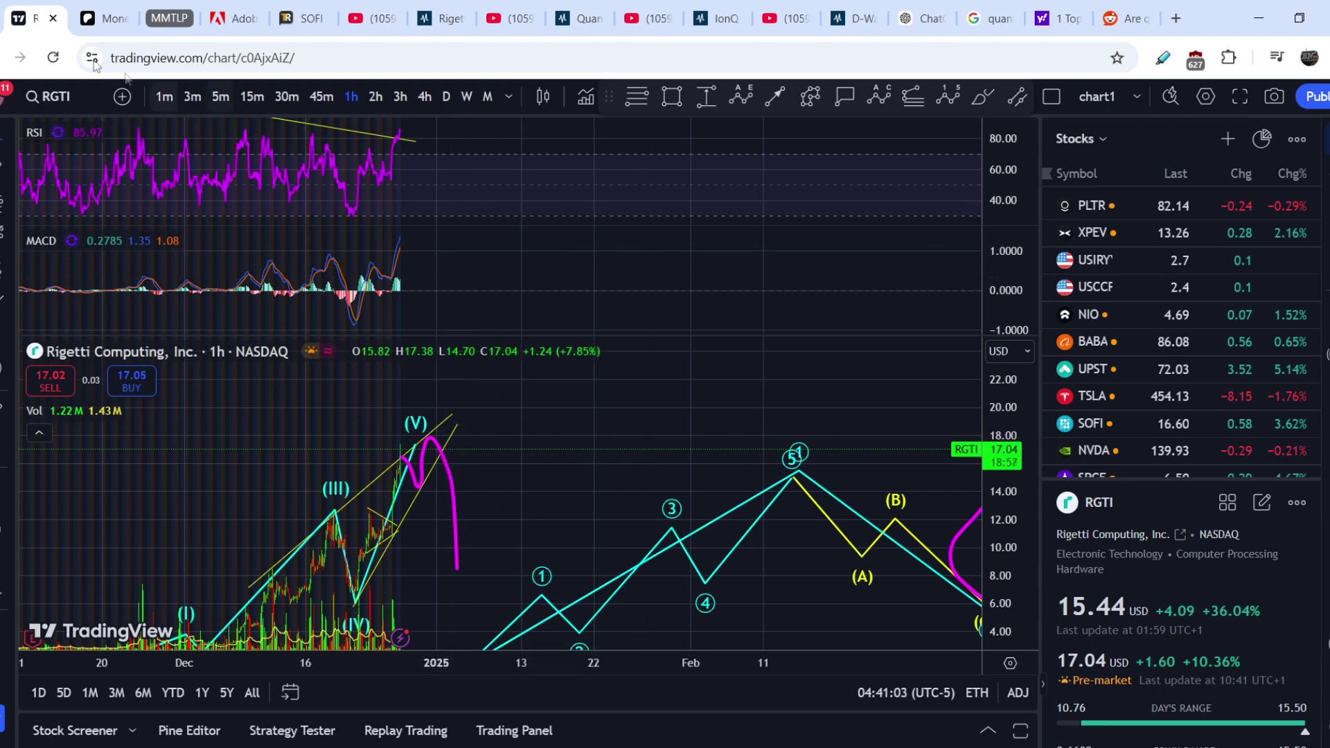
# Load the Quantum Computing Inc. (QUBT) NASDAQ stock on the chart in place of RGTI.
pyautogui.click(69, 91)
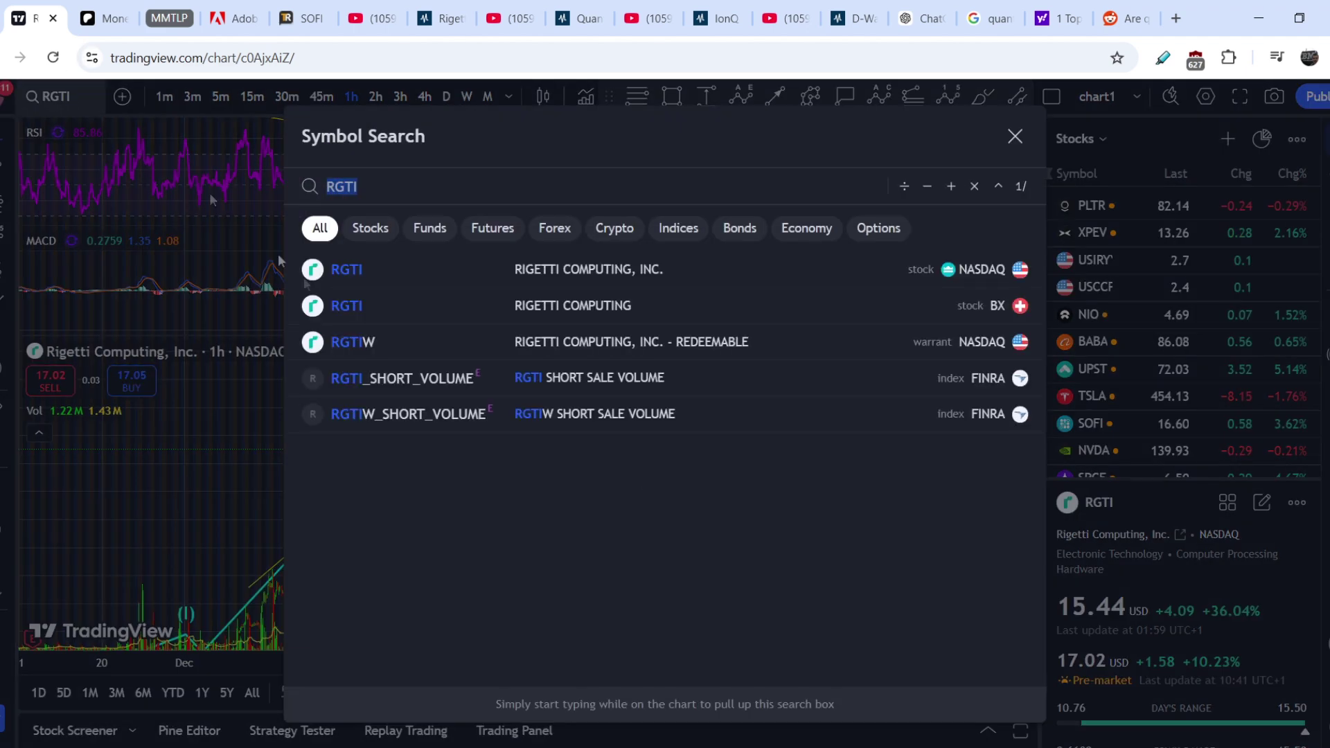
pyautogui.press('BackSpace')
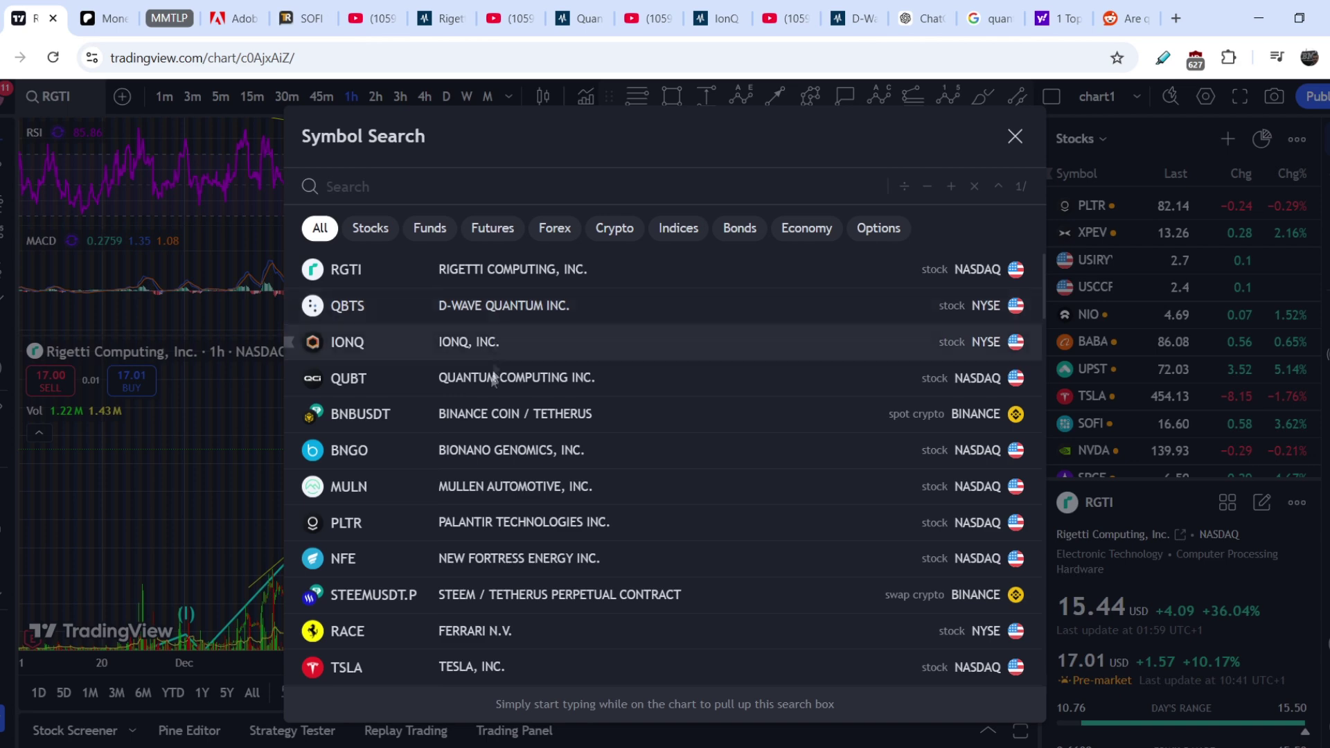
pyautogui.click(491, 380)
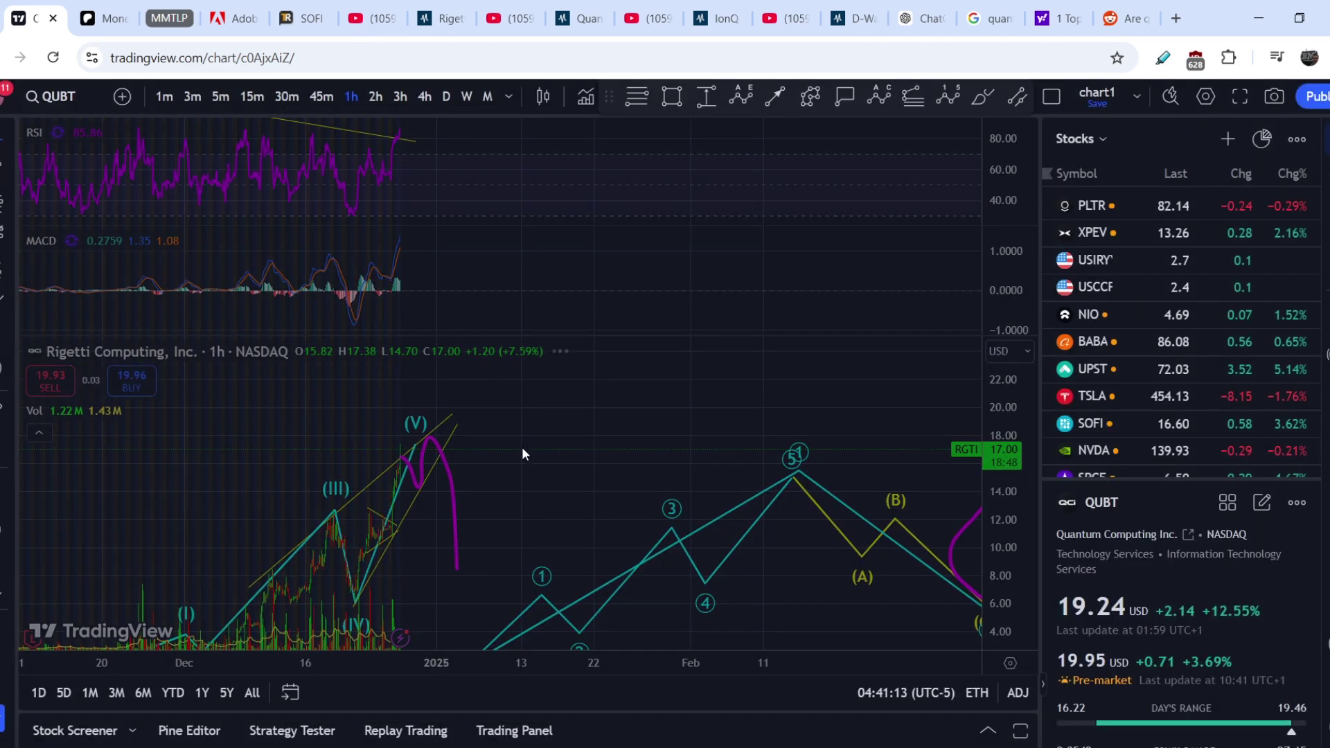
# Switch to the earlier quantum stocks video on YouTube, review its QUBT wave chart, and return to TradingView.
pyautogui.click(513, 21)
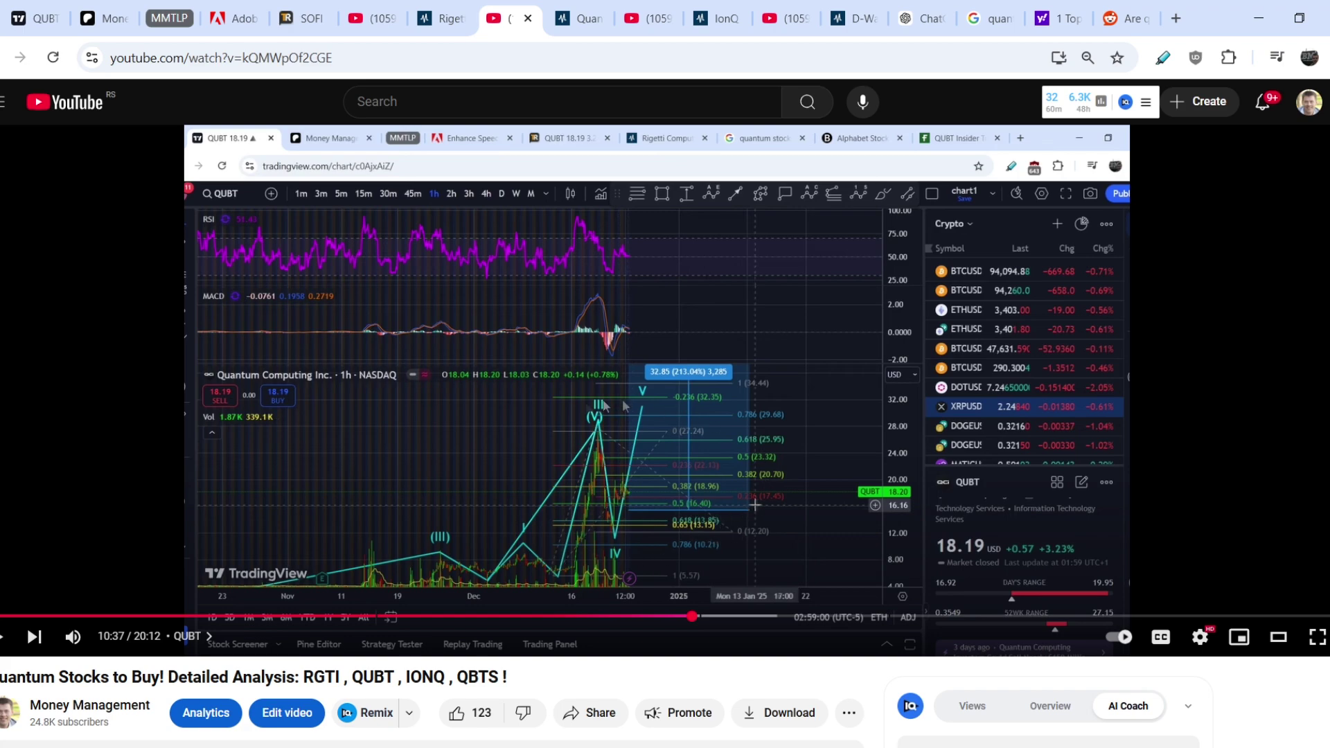
pyautogui.scroll(-3, 400, 575)
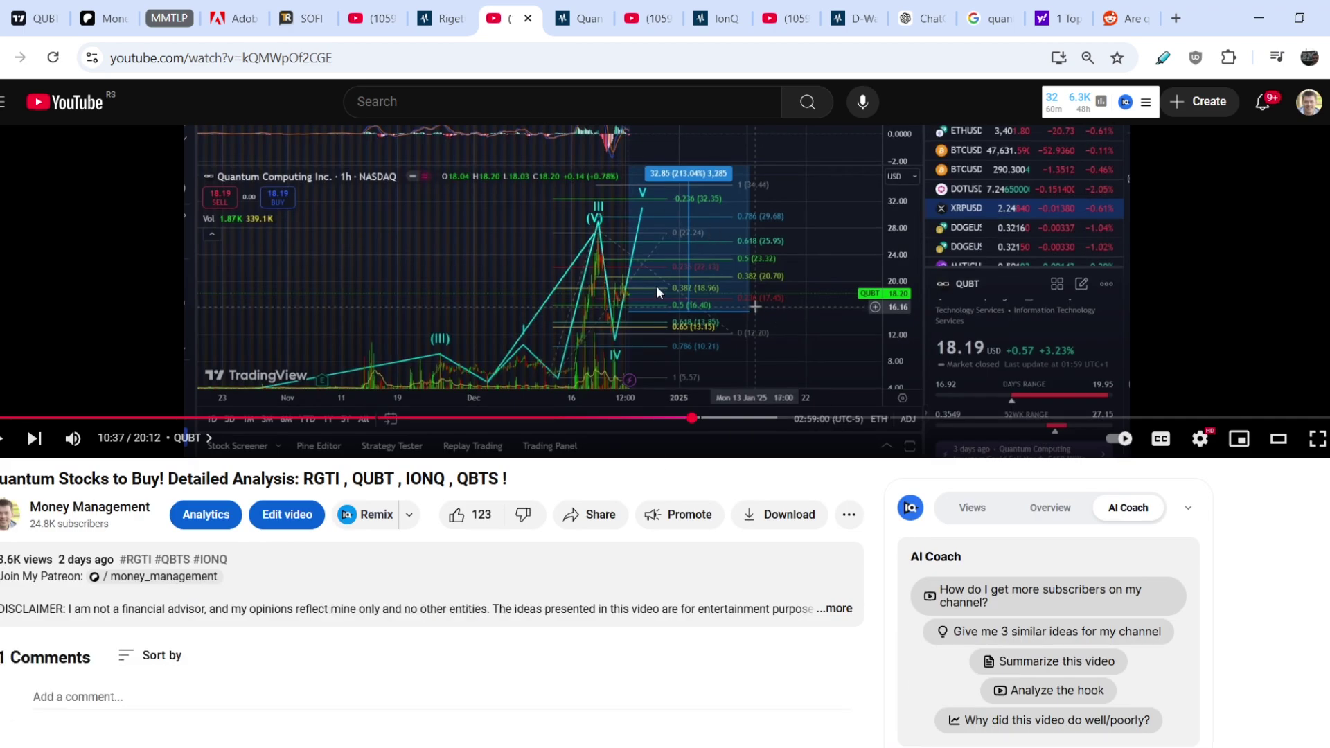
pyautogui.scroll(1, 731, 314)
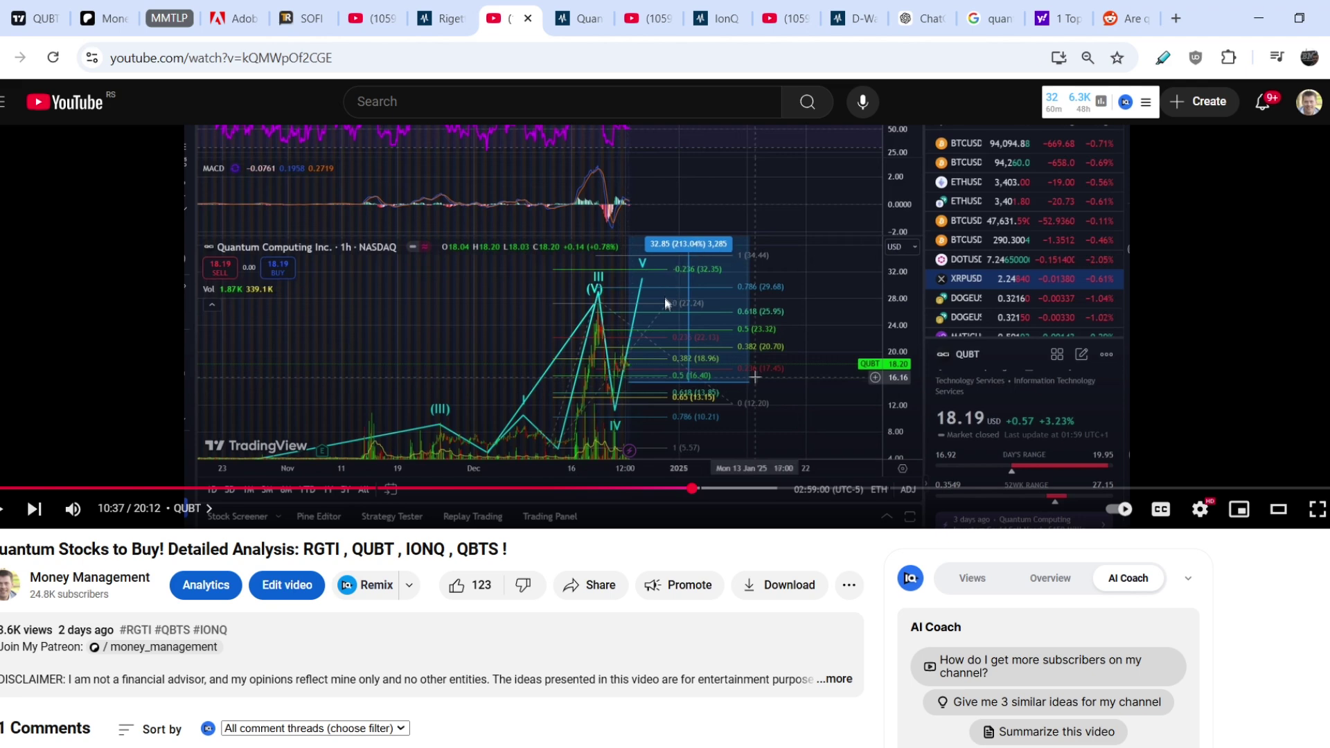
pyautogui.click(35, 18)
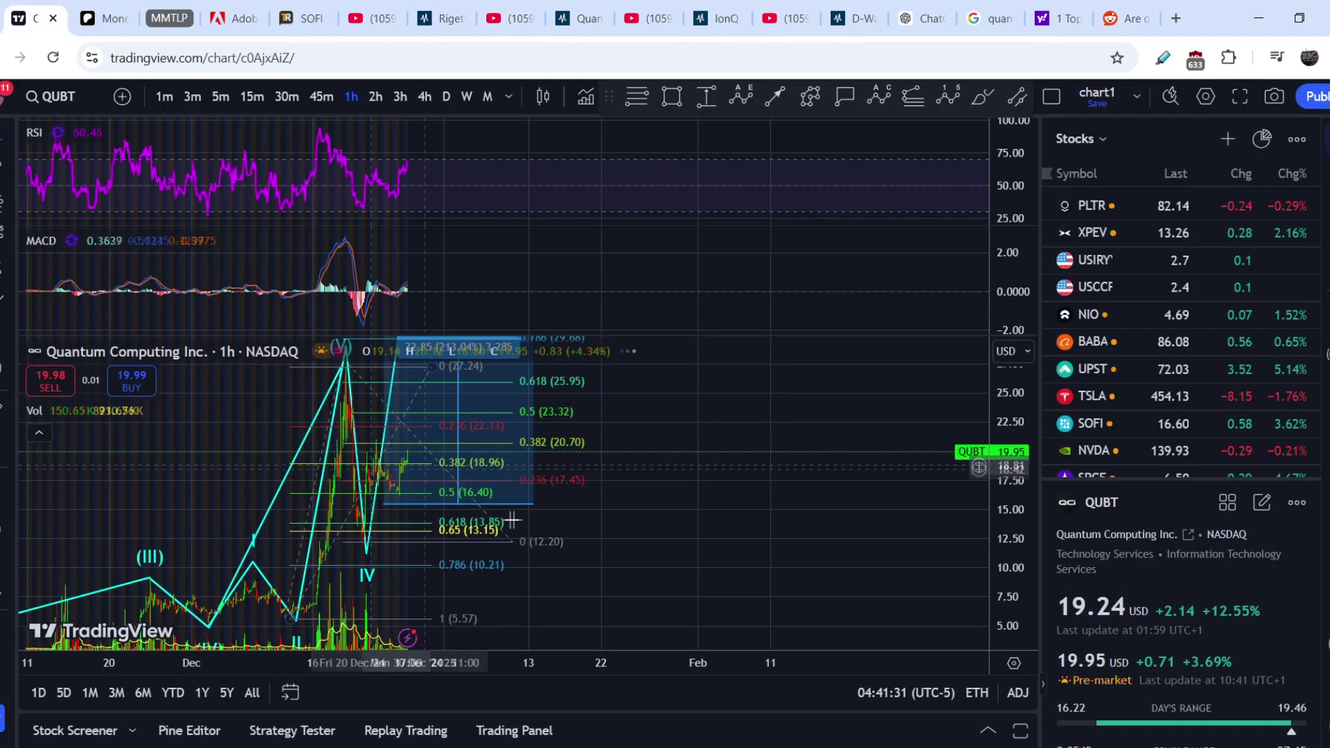
# Measure the QUBT price move from the 0.5 Fibonacci level at 16.40 up to the current price.
pyautogui.scroll(2, 647, 543)
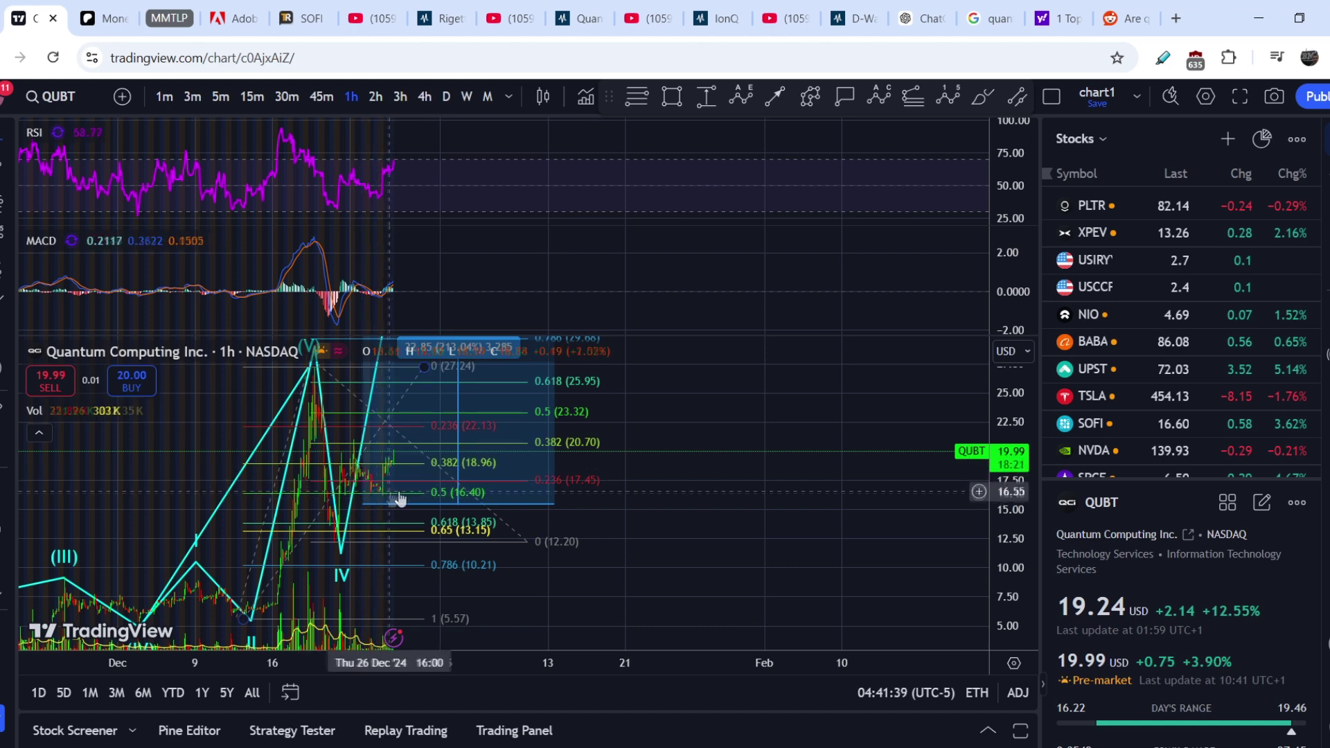
pyautogui.keyDown('shift'); pyautogui.click(575, 493); pyautogui.keyUp('shift')
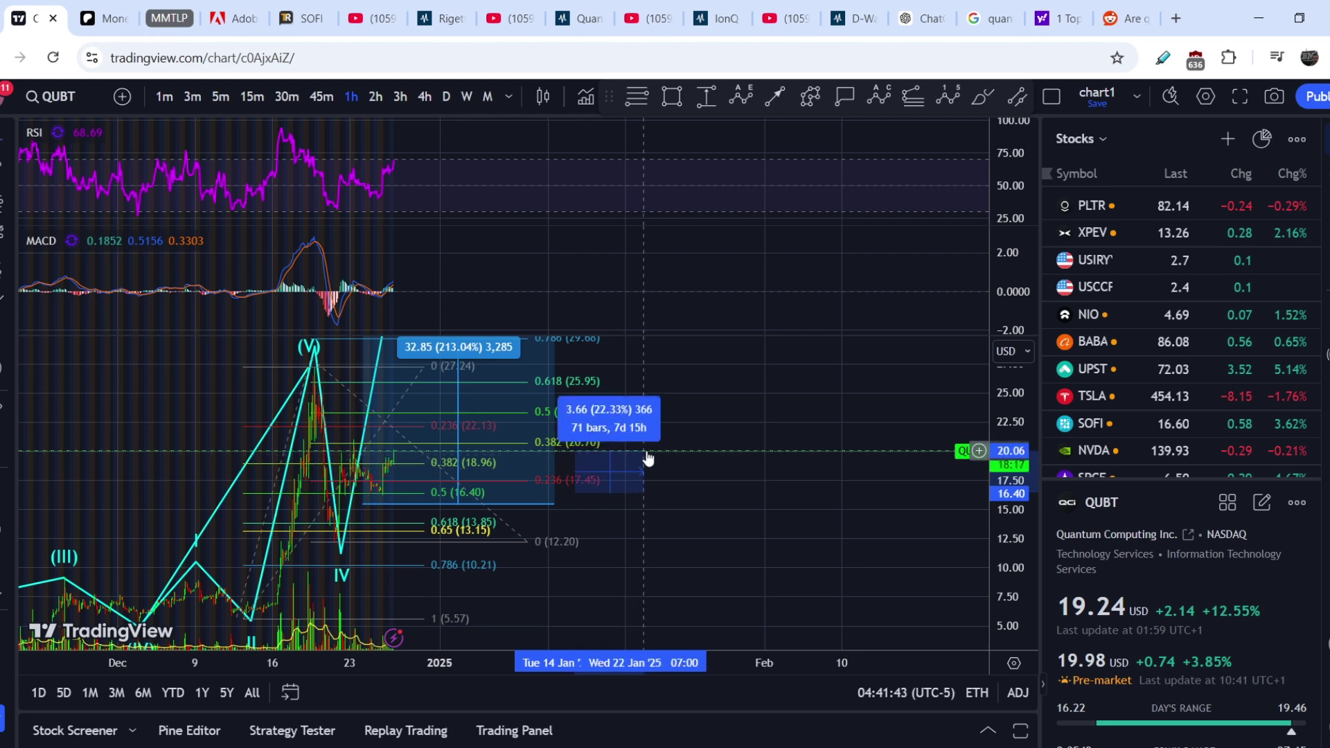
pyautogui.click(553, 472)
# Maximize the QUBT price pane over the RSI and MACD panes.
pyautogui.scroll(-3, 499, 496)
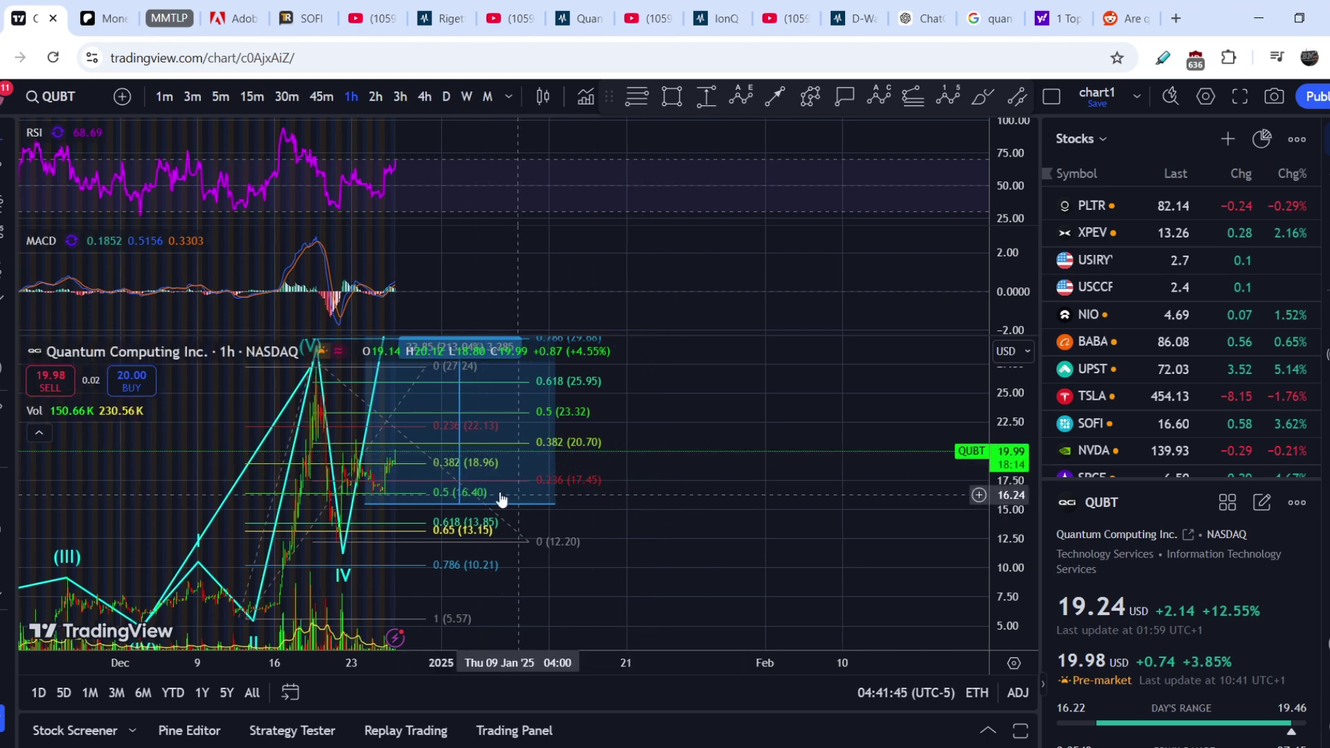
pyautogui.doubleClick(625, 349)
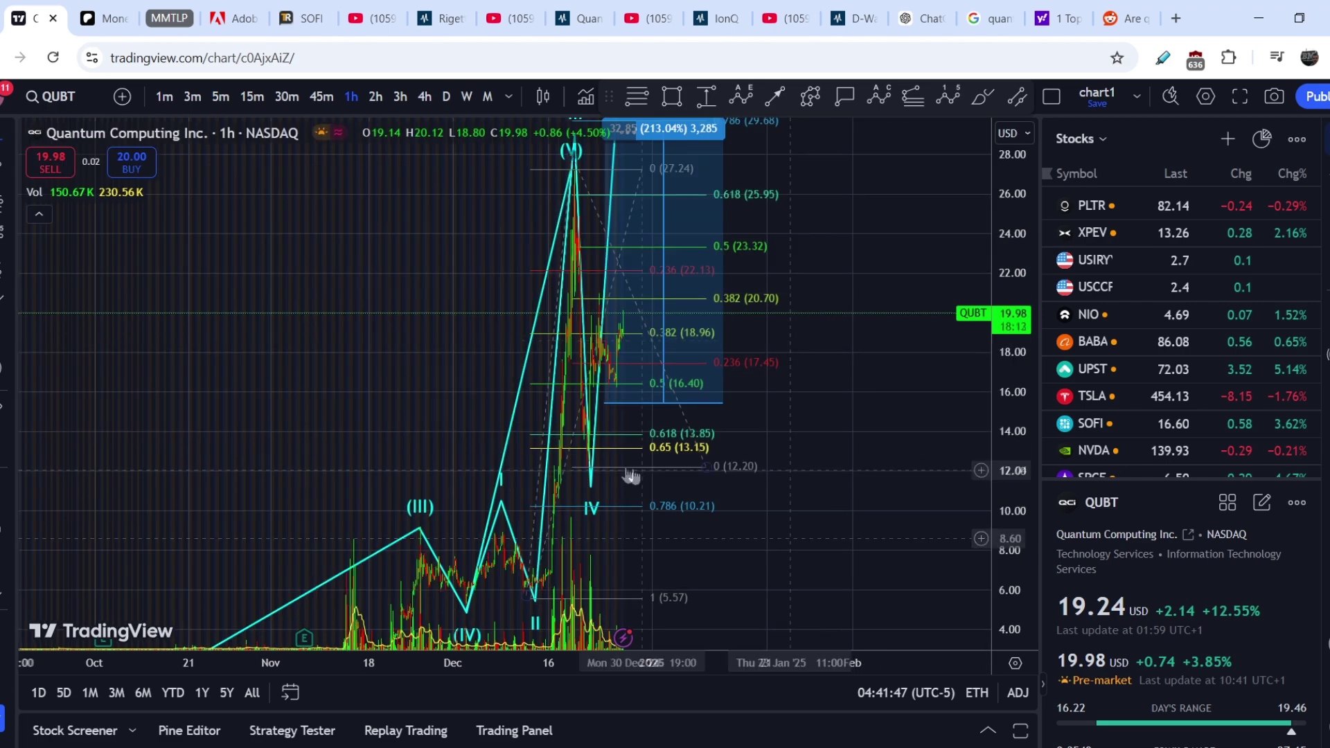
# Examine the projected fifth wave on the hourly QUBT chart and restore the RSI and MACD panes.
pyautogui.scroll(2, 796, 436)
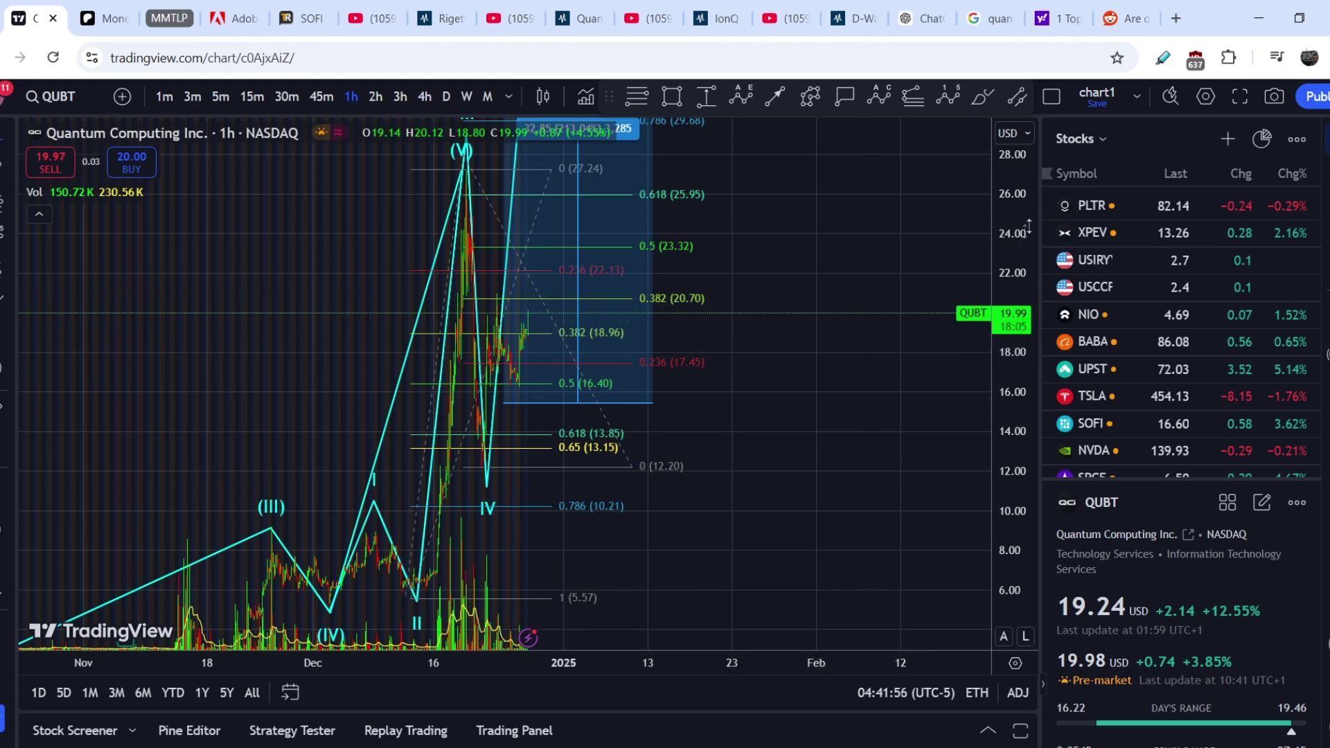
pyautogui.scroll(-2, 657, 397)
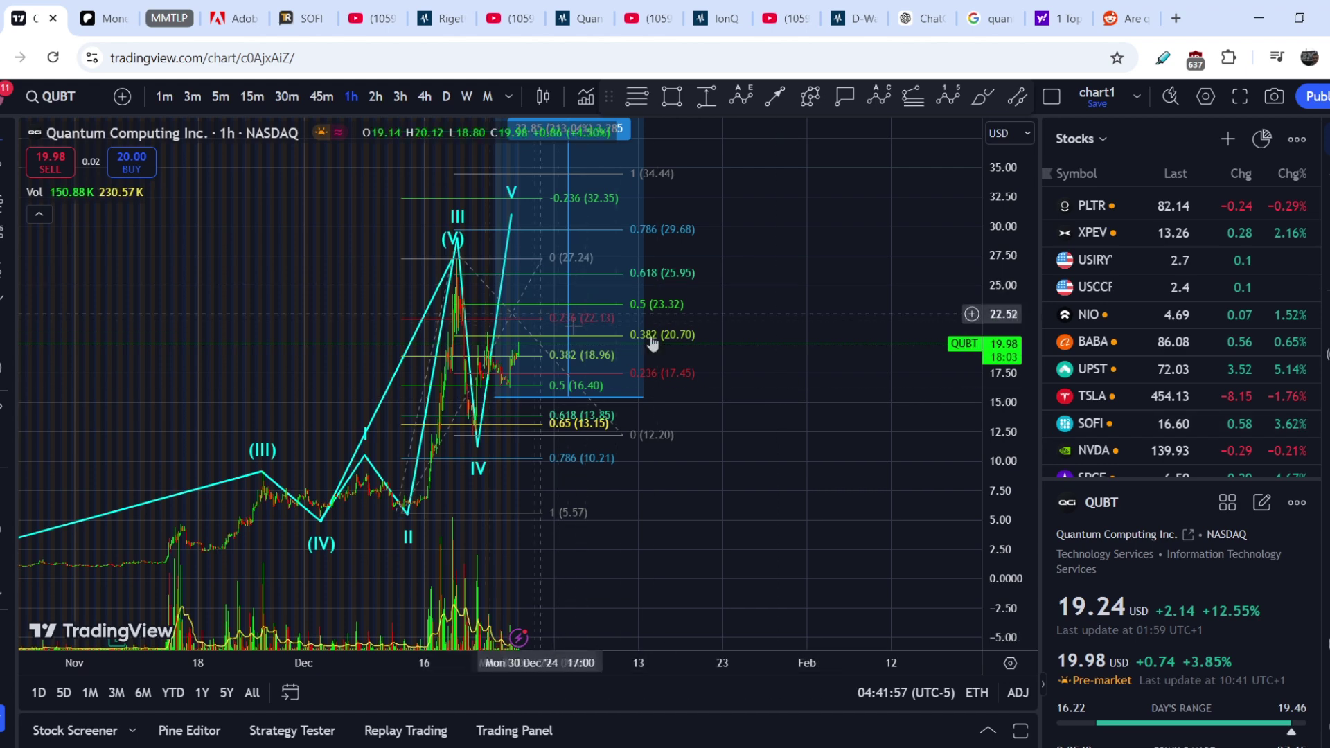
pyautogui.doubleClick(803, 490)
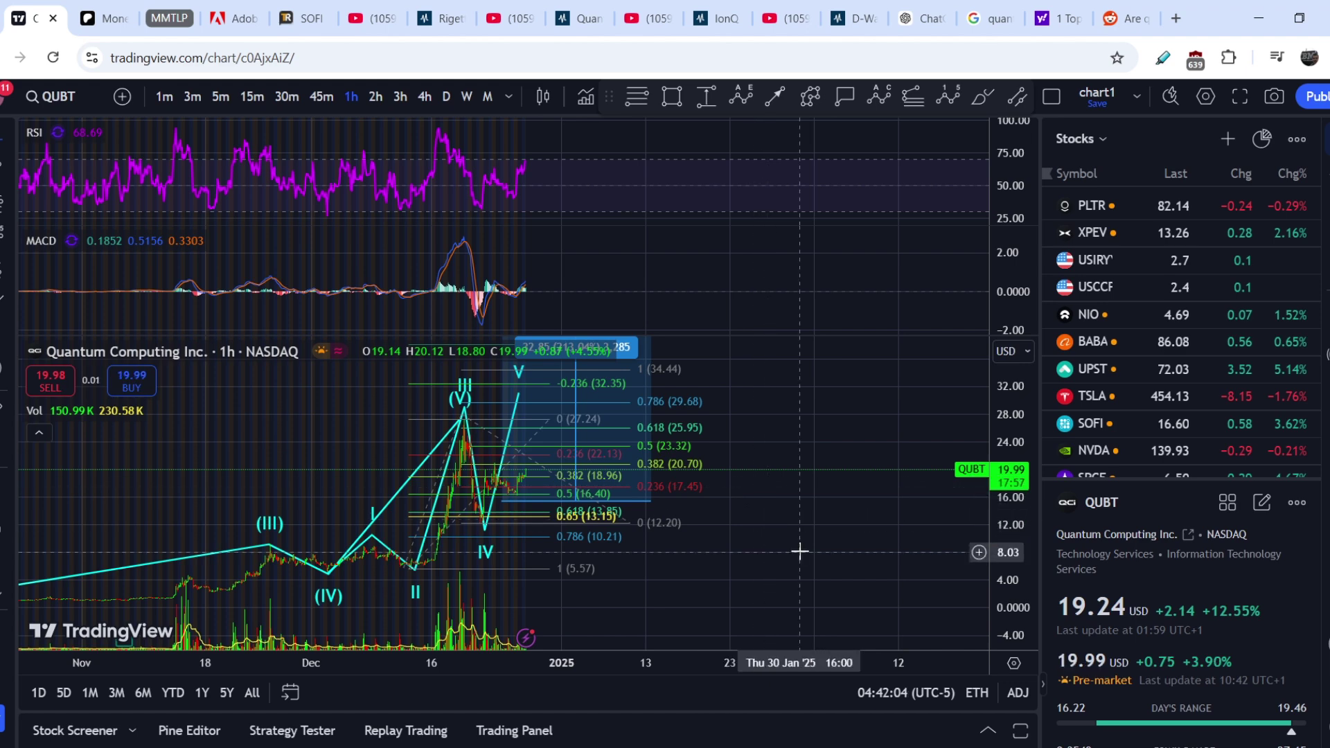
# Compare QUBT's RSI and MACD across the 2-hour, 3-hour and 4-hour timeframes.
pyautogui.click(374, 100)
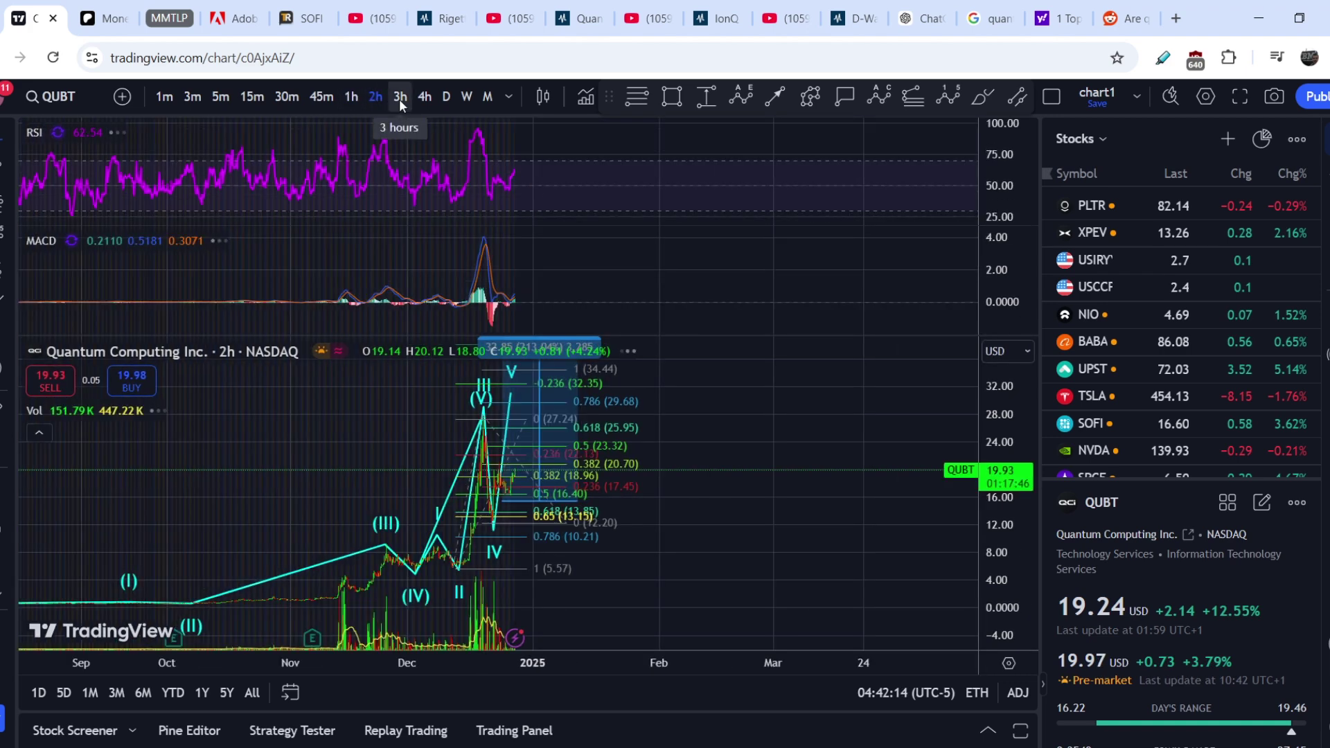
pyautogui.click(399, 96)
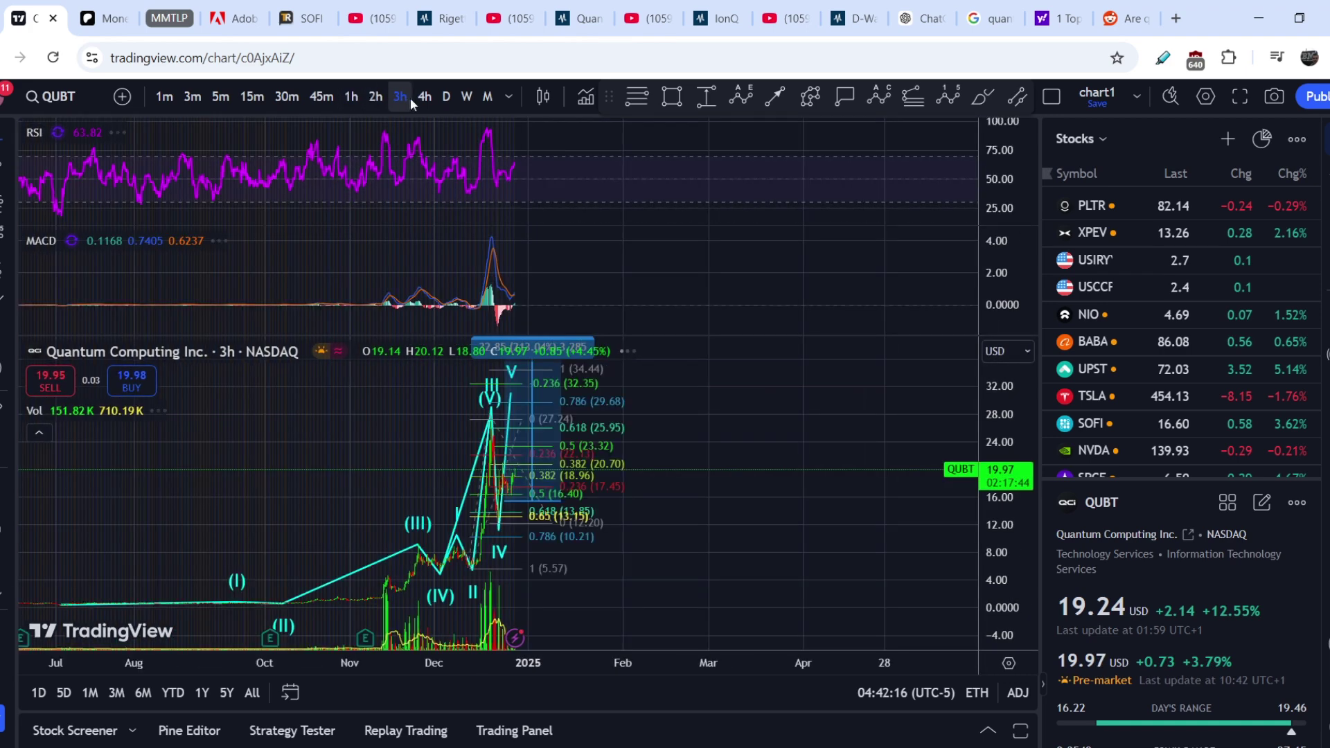
pyautogui.click(425, 98)
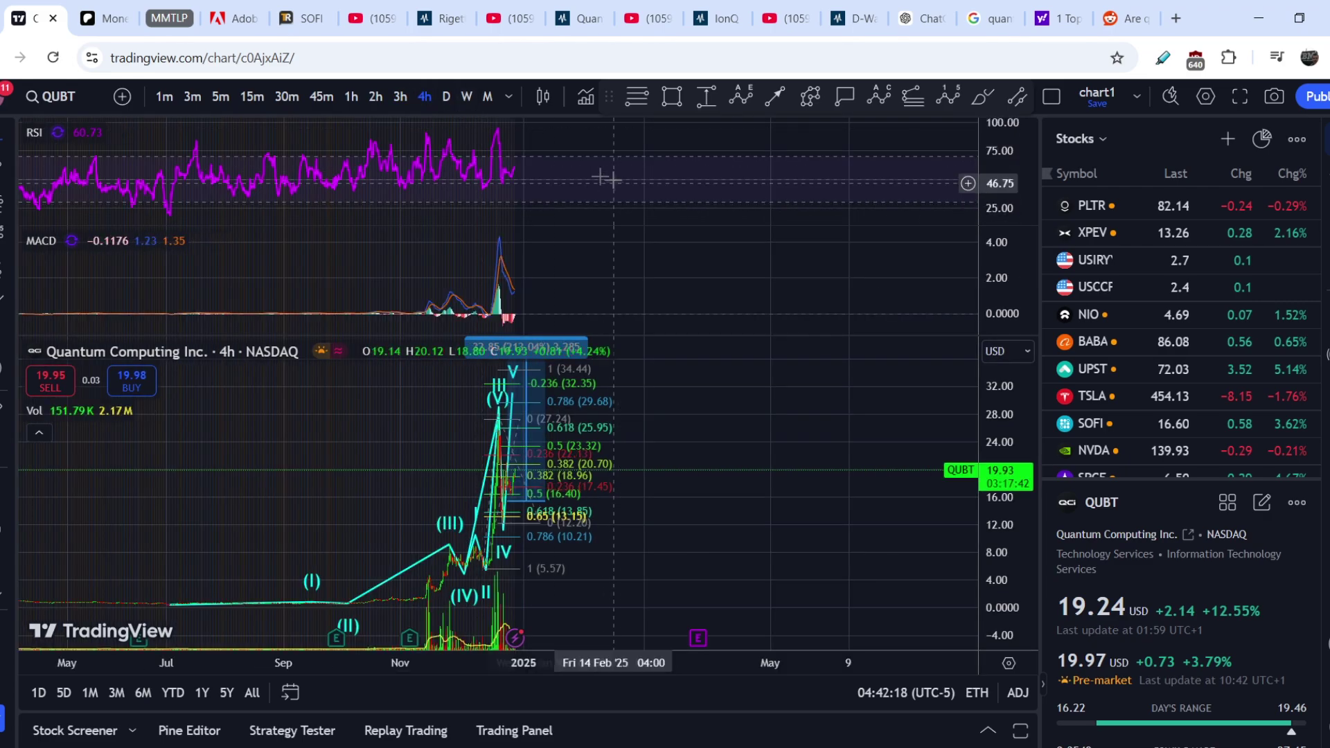
pyautogui.scroll(5, 564, 211)
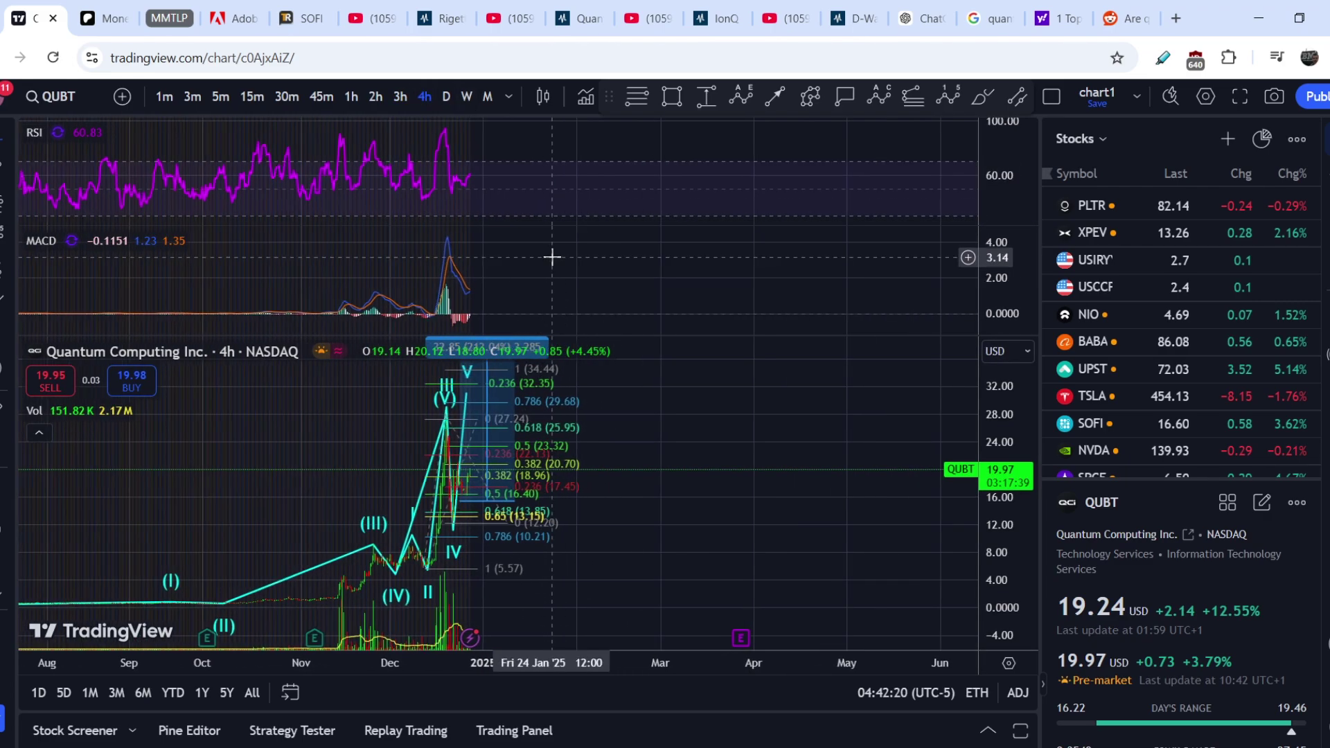
pyautogui.moveTo(542, 304); pyautogui.dragTo(252, 300)
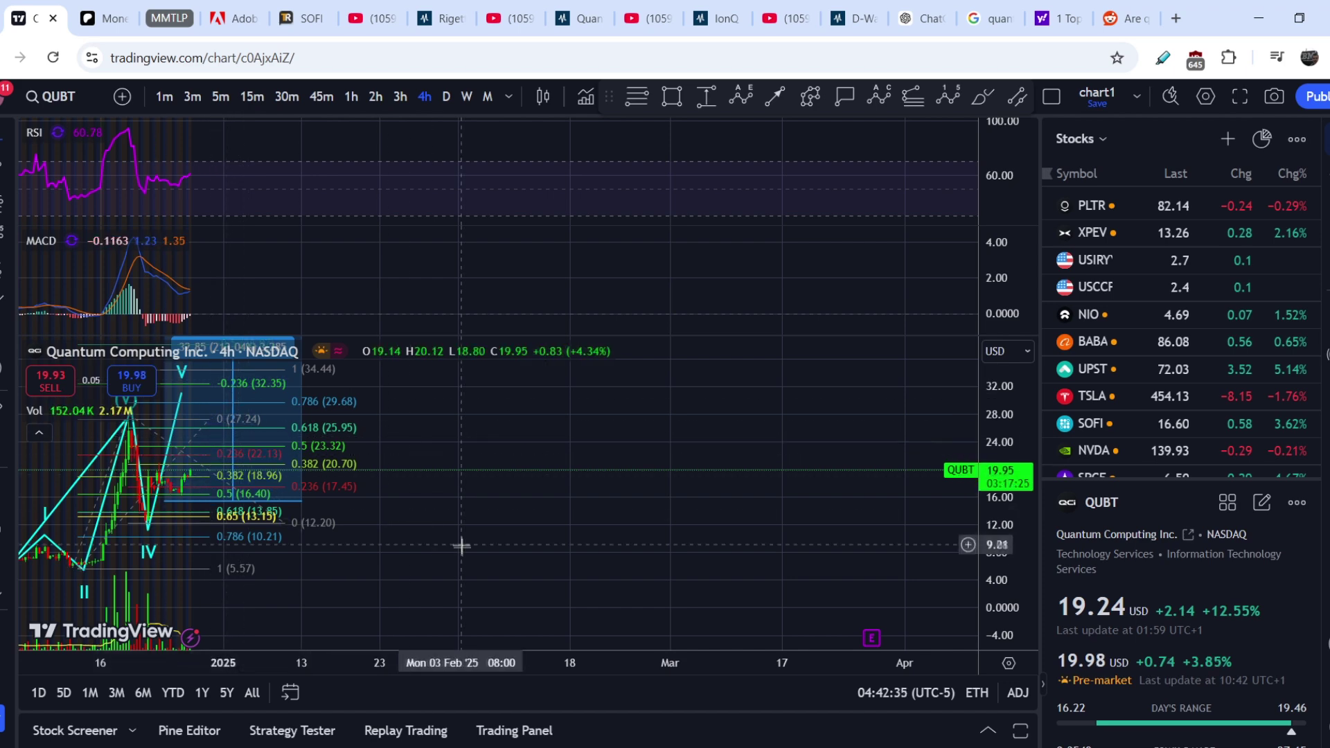
pyautogui.hscroll(-5, 460, 543)
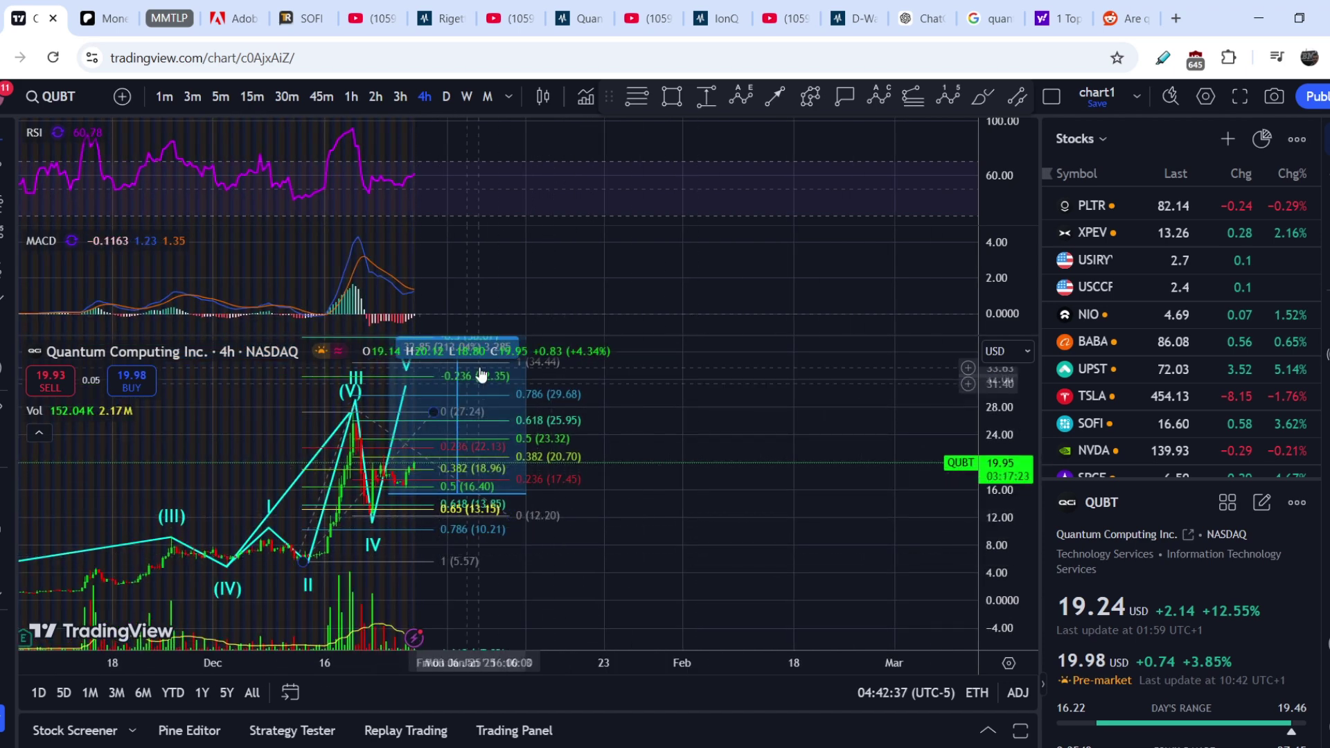
# Review QUBT's RSI, MACD and wave structure on the daily and weekly timeframes.
pyautogui.click(447, 99)
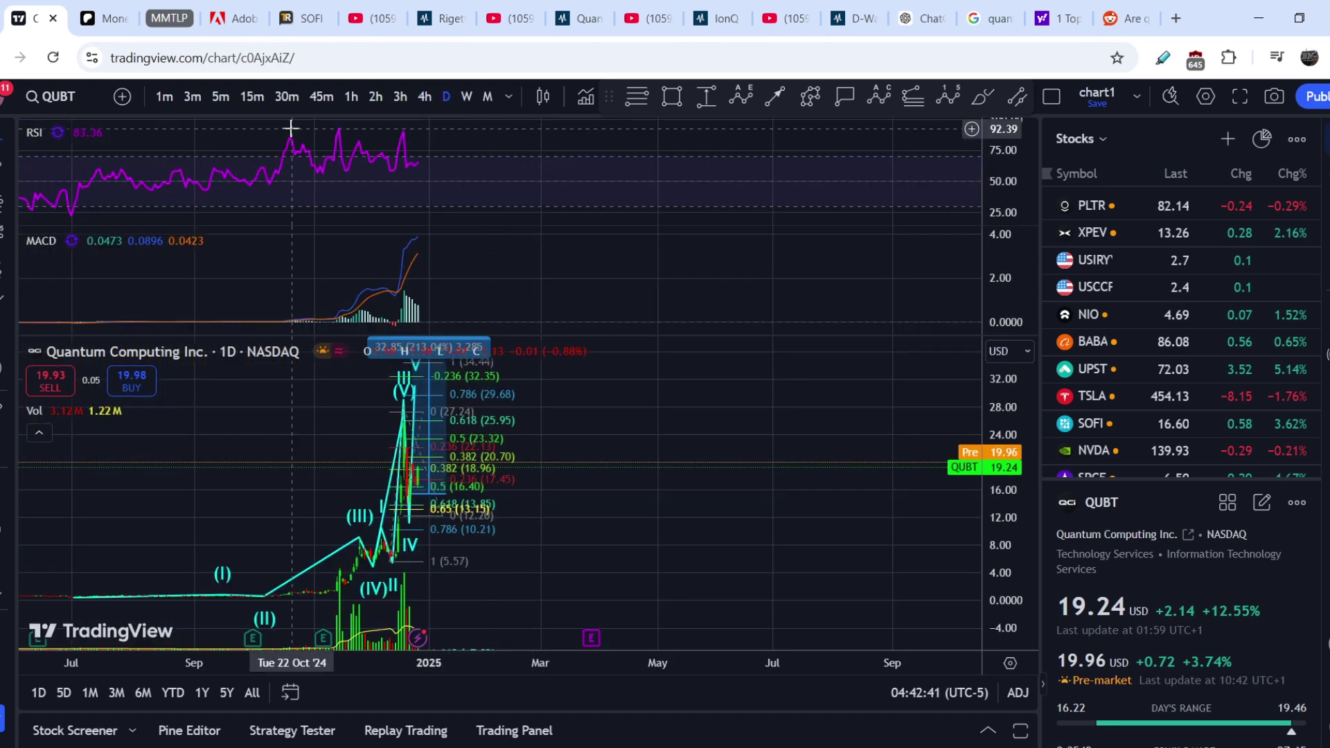
pyautogui.scroll(2, 464, 211)
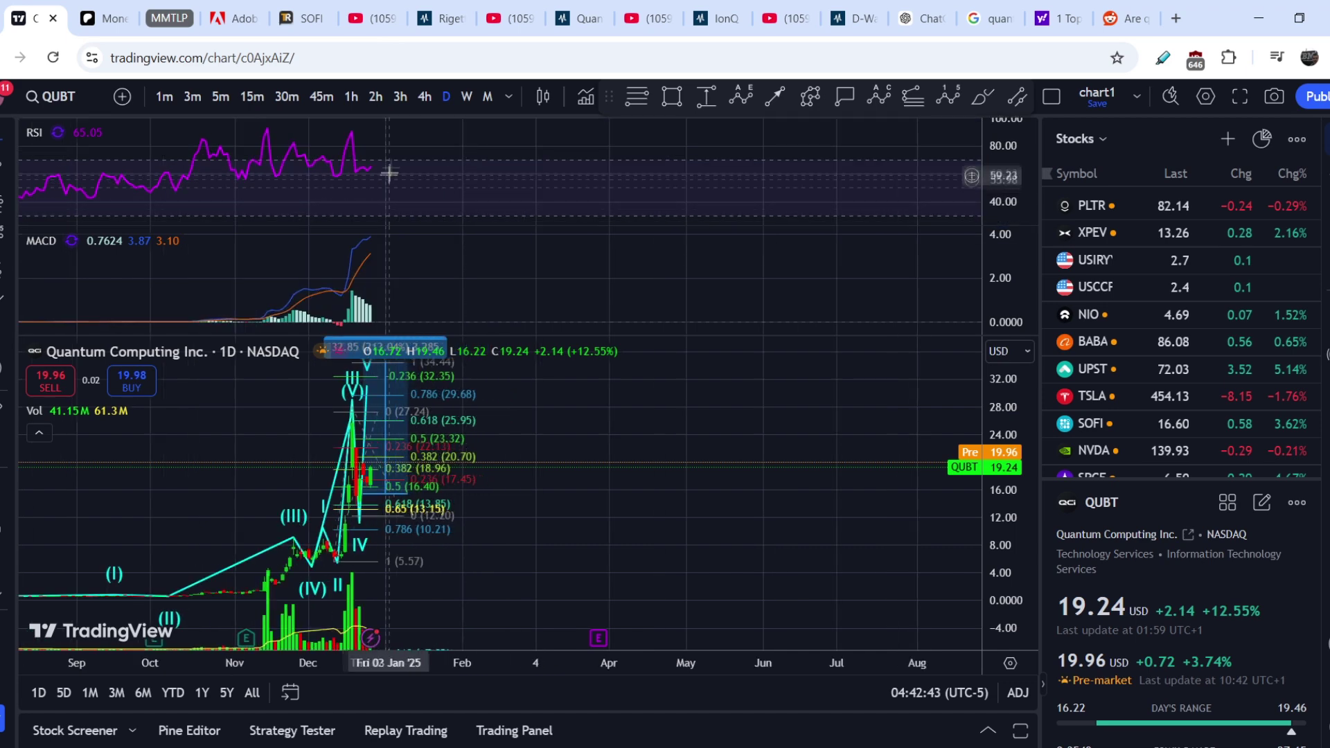
pyautogui.click(468, 97)
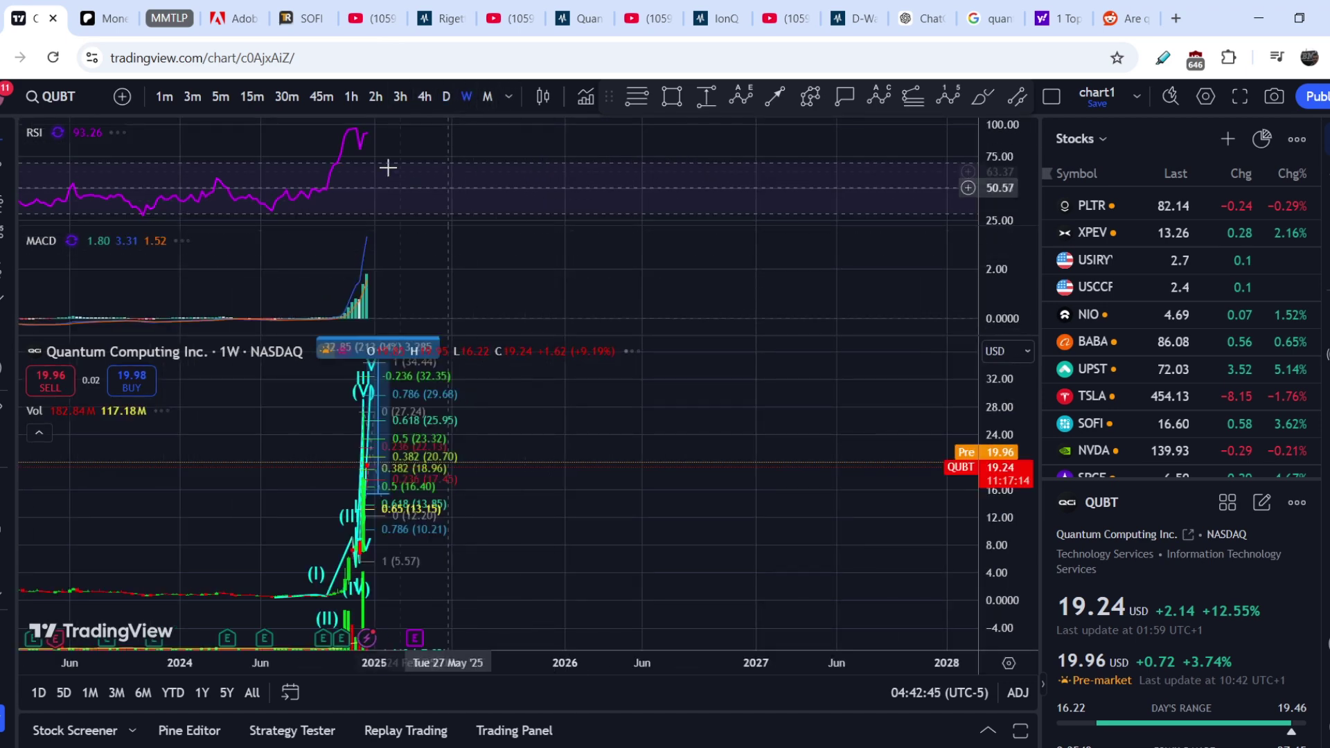
pyautogui.scroll(3, 302, 137)
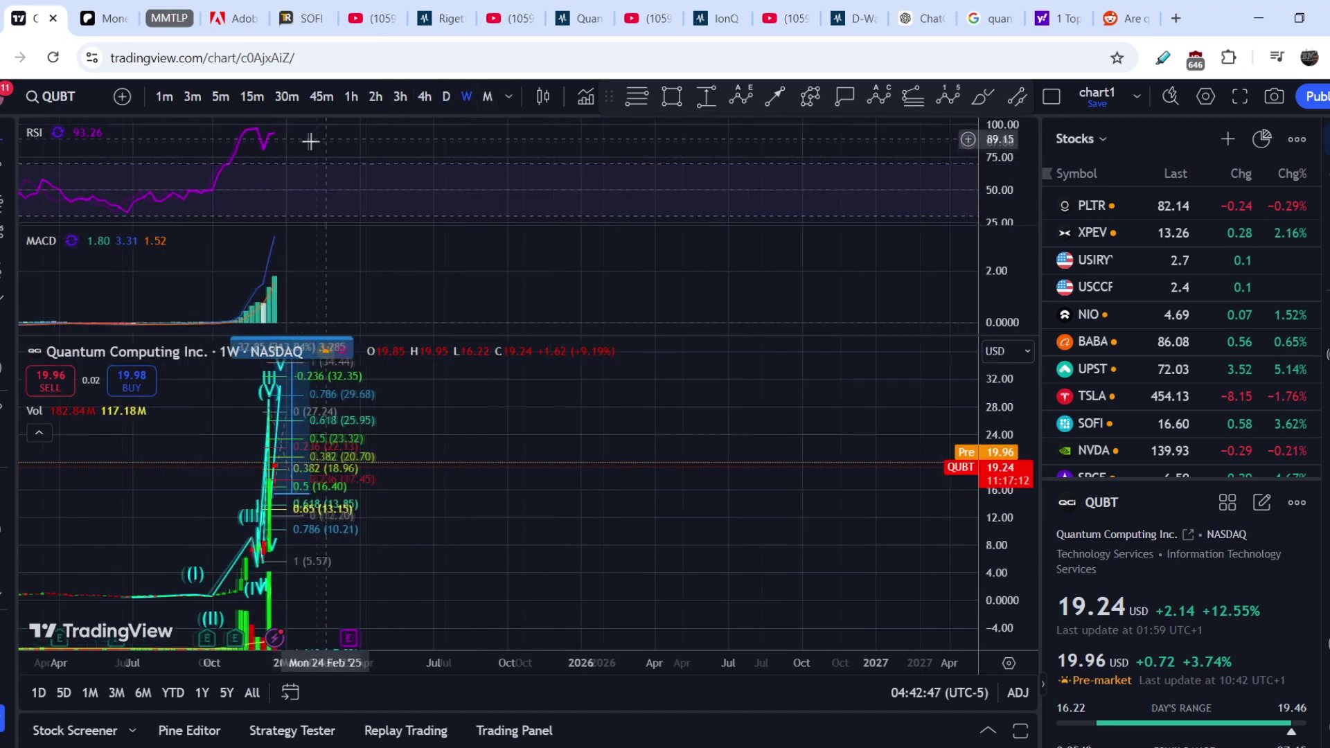
pyautogui.scroll(2, 472, 374)
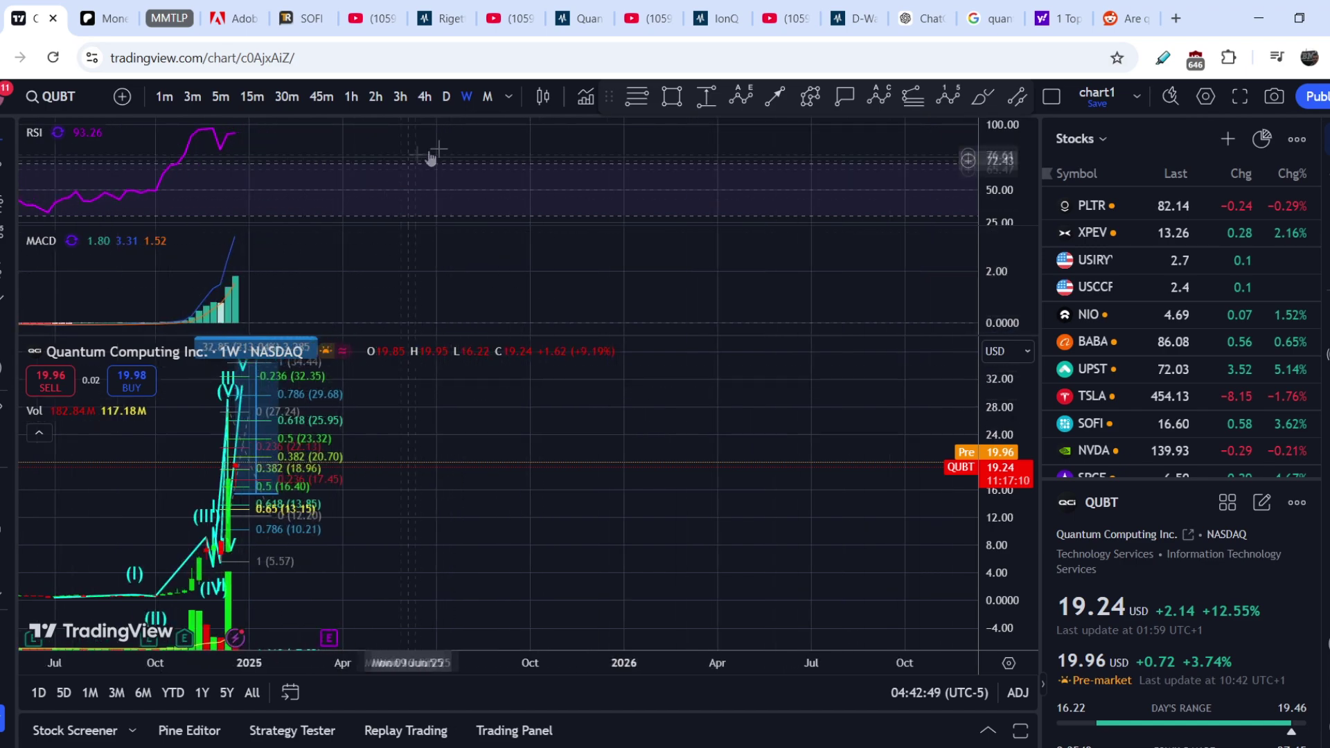
pyautogui.scroll(2, 399, 425)
pyautogui.moveTo(399, 425); pyautogui.dragTo(796, 431)
pyautogui.scroll(3, 796, 430)
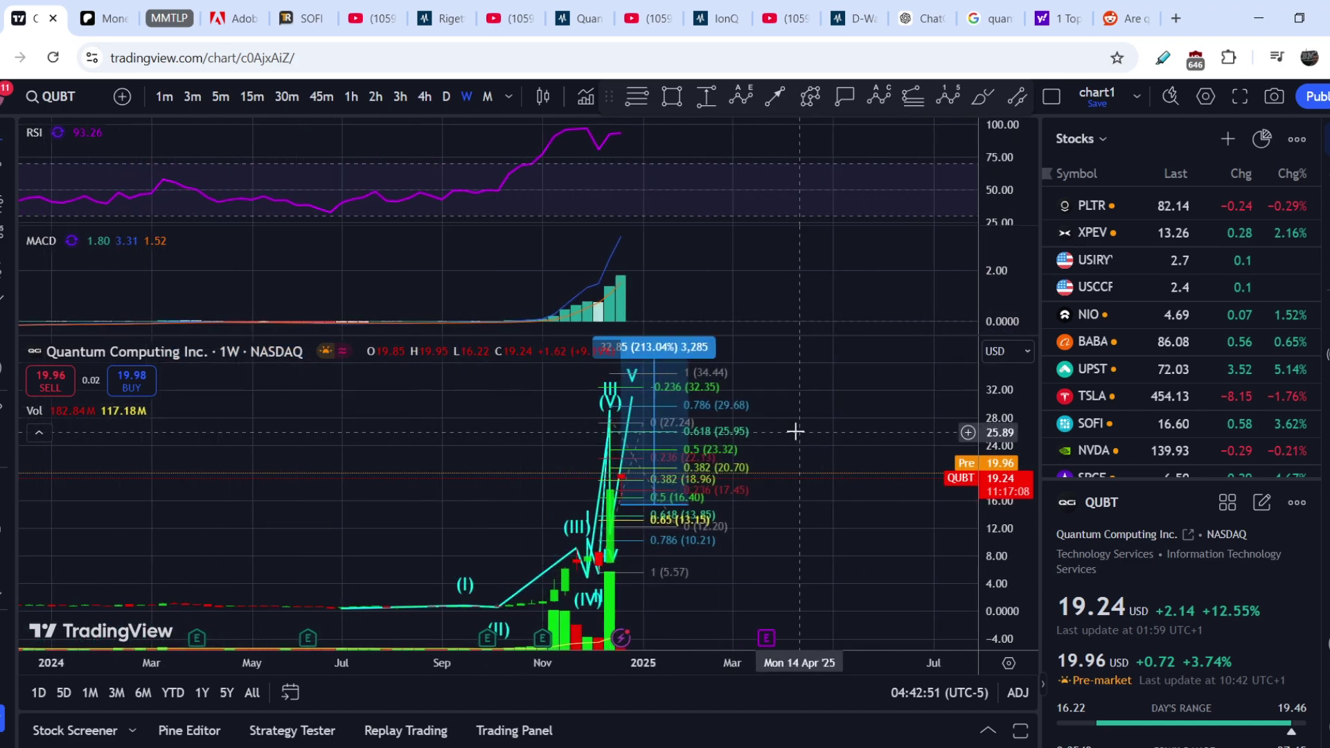
pyautogui.scroll(2, 742, 537)
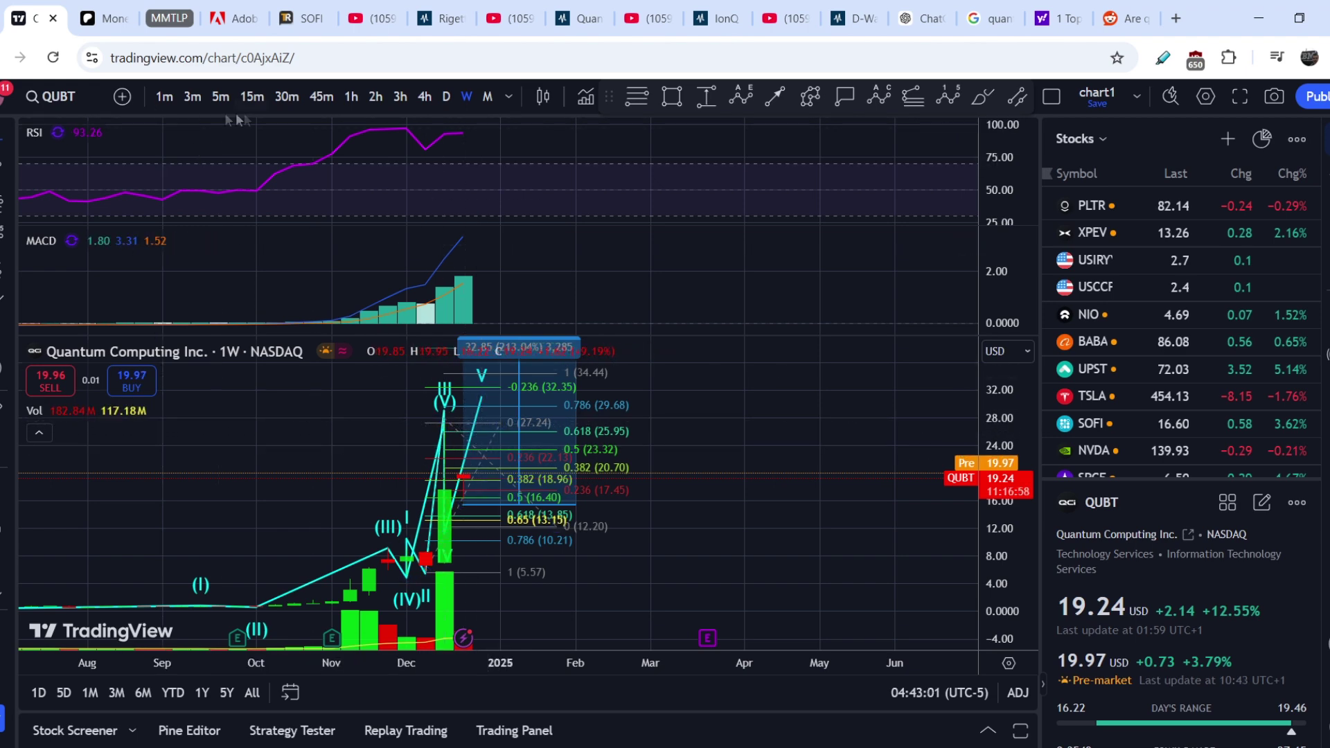
# Set the QUBT chart to the 4-hour timeframe and measure the price range up to the wave III peak.
pyautogui.click(425, 100)
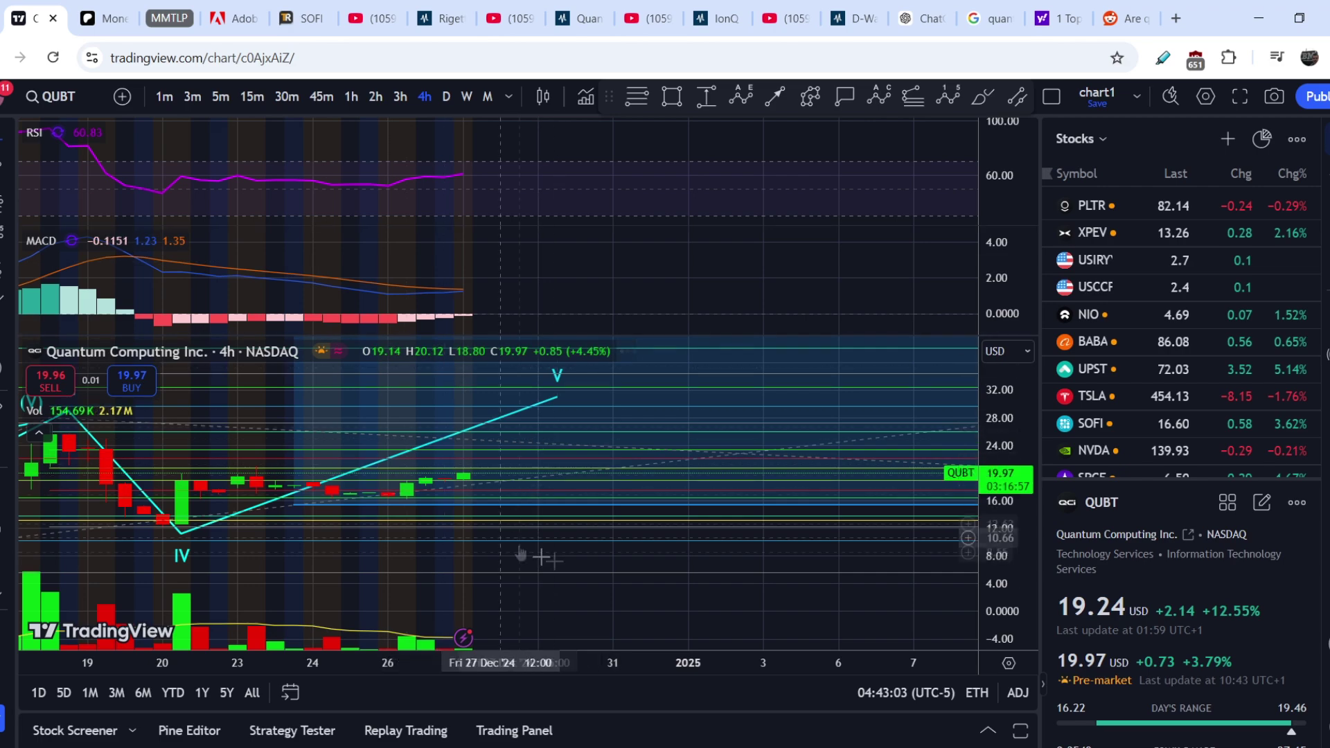
pyautogui.scroll(-5, 540, 551)
pyautogui.scroll(-2, 714, 429)
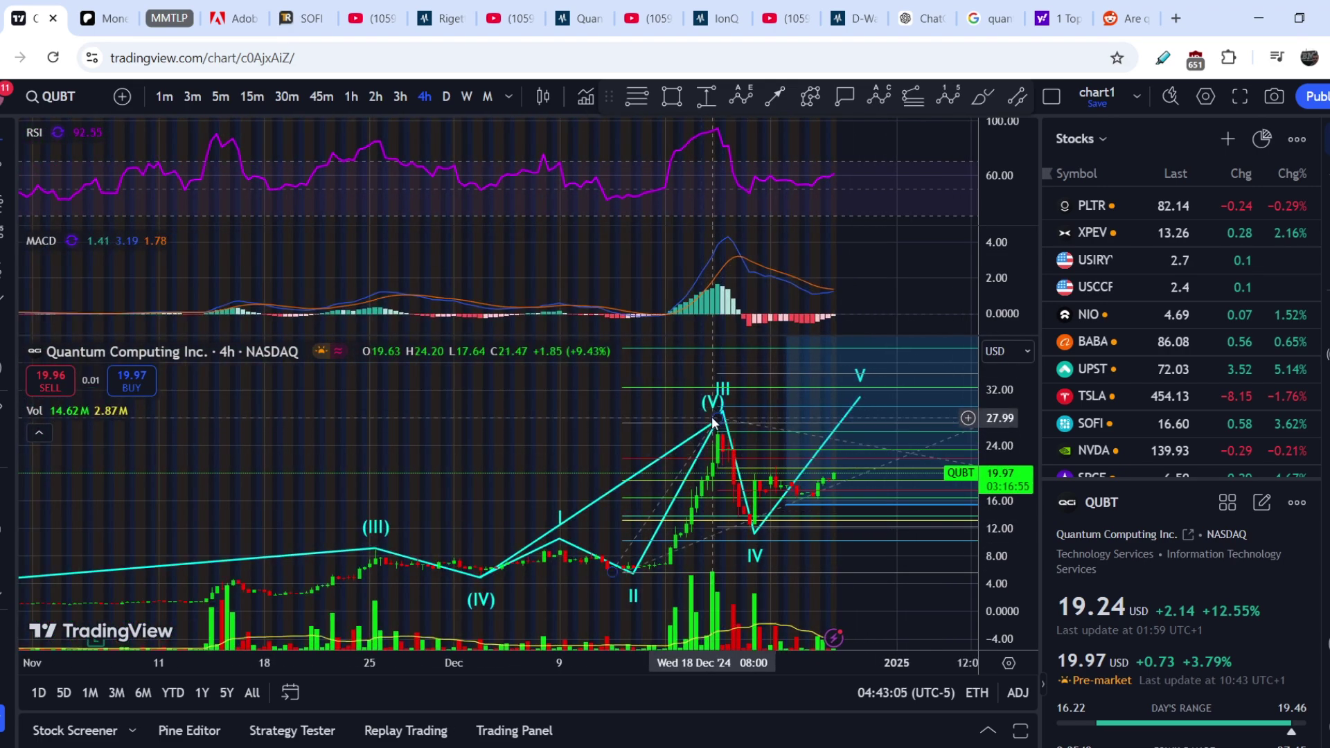
pyautogui.keyDown('shift'); pyautogui.click(563, 493); pyautogui.keyUp('shift')
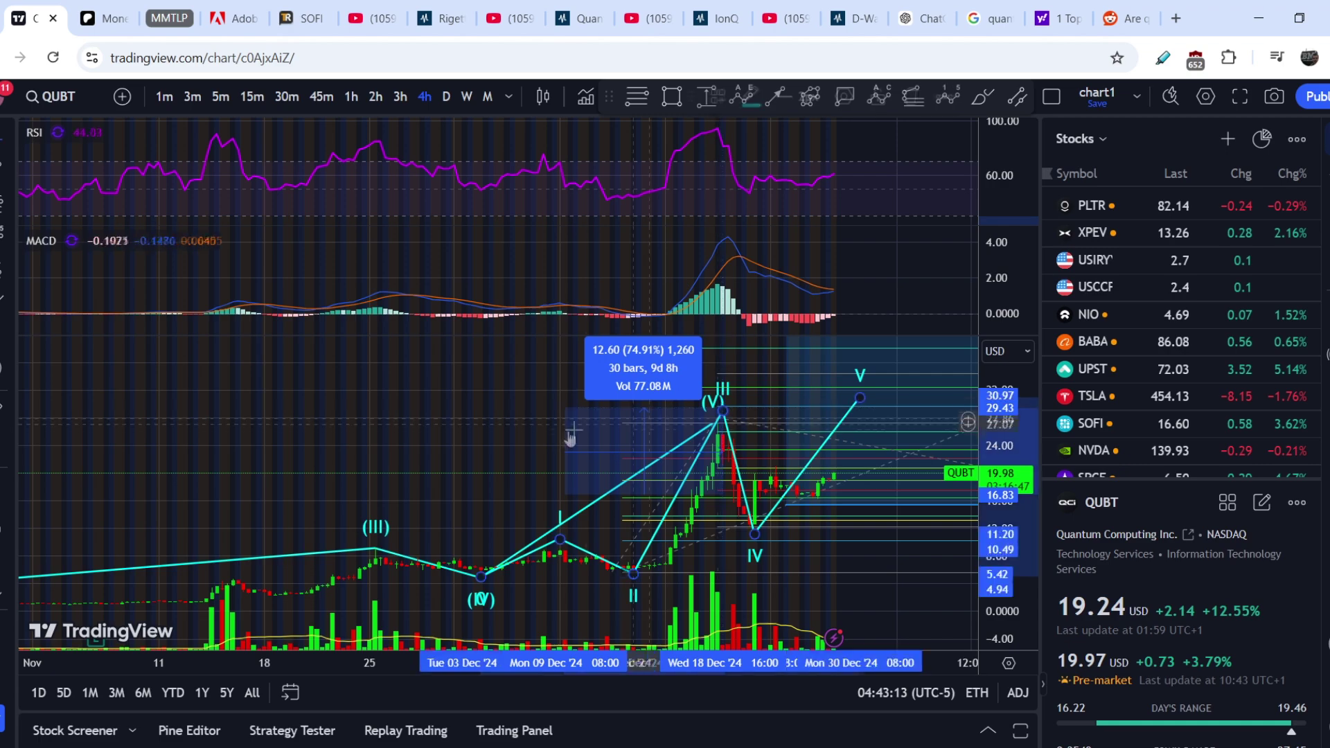
pyautogui.click(724, 412)
# Maximize the QUBT price pane and examine the Fibonacci targets up to the 2.618 level at 70.44.
pyautogui.scroll(-3, 873, 601)
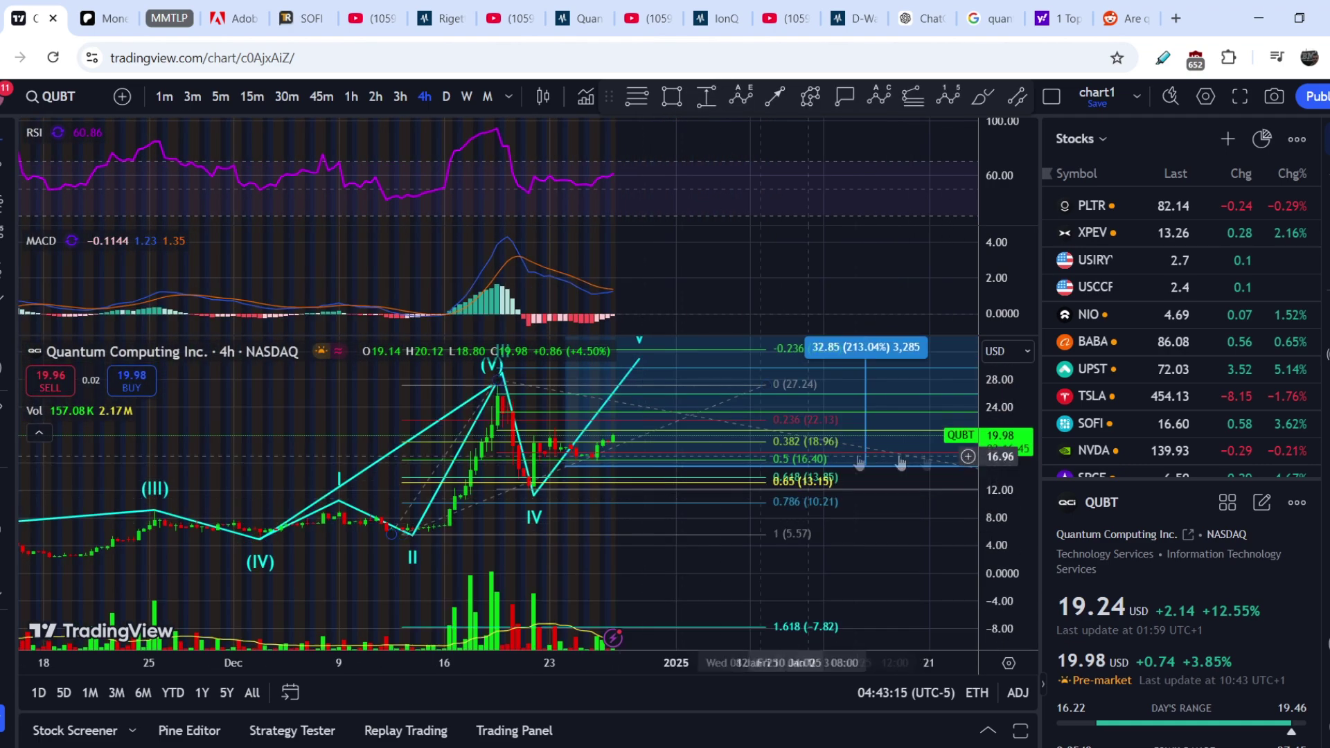
pyautogui.moveTo(877, 543); pyautogui.dragTo(838, 574)
pyautogui.scroll(-1, 837, 574)
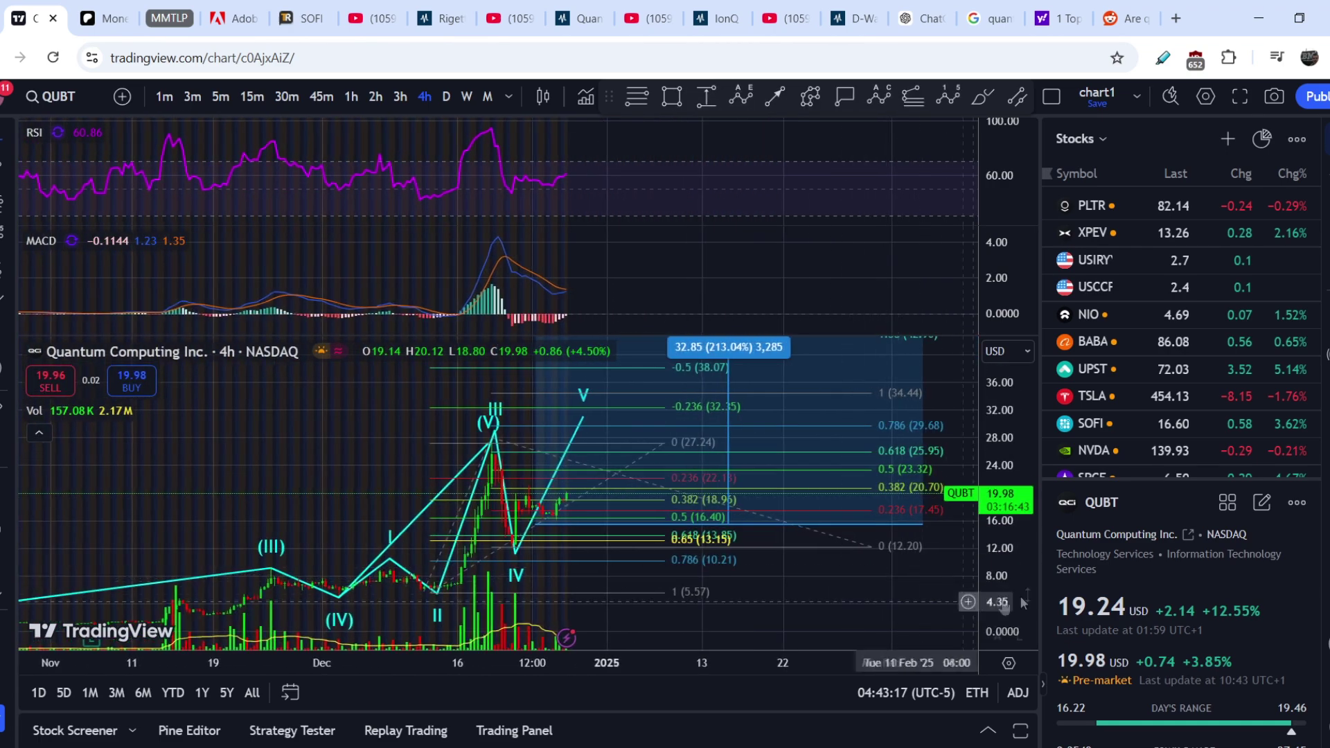
pyautogui.doubleClick(917, 565)
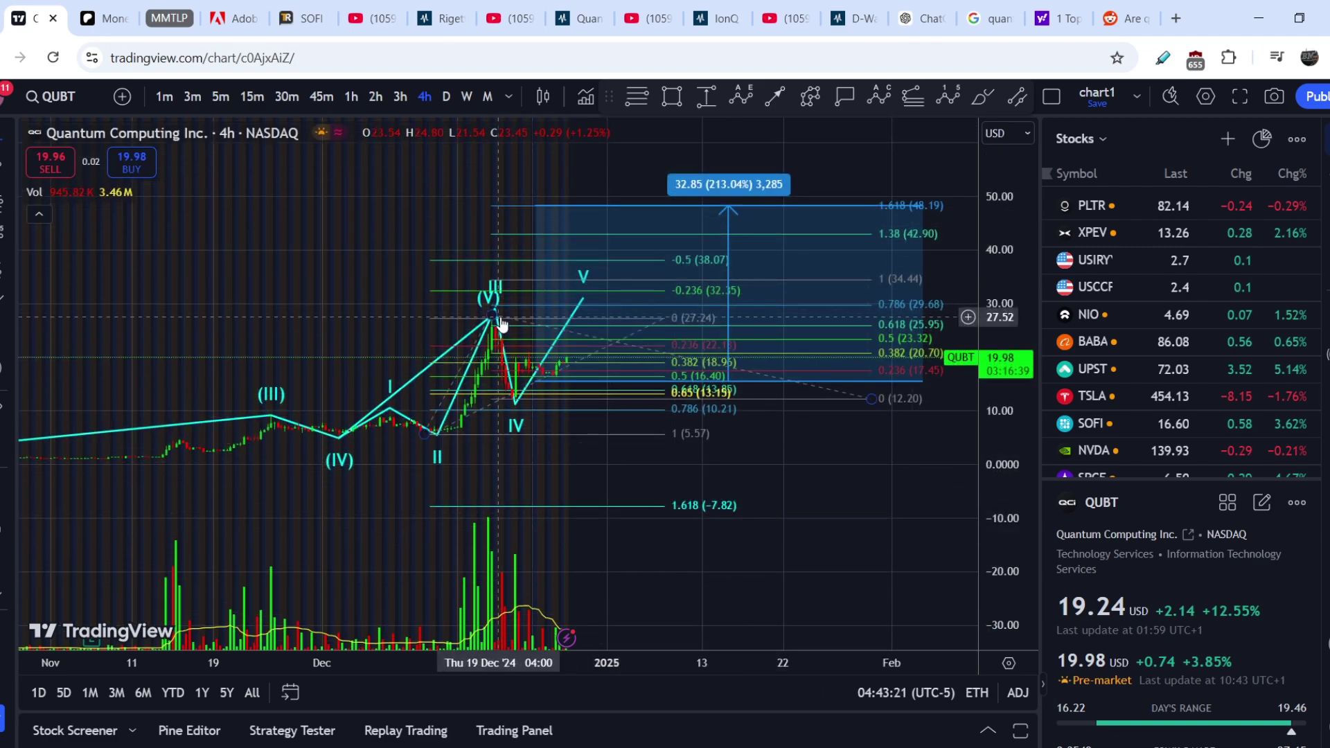
pyautogui.moveTo(845, 343); pyautogui.dragTo(835, 430)
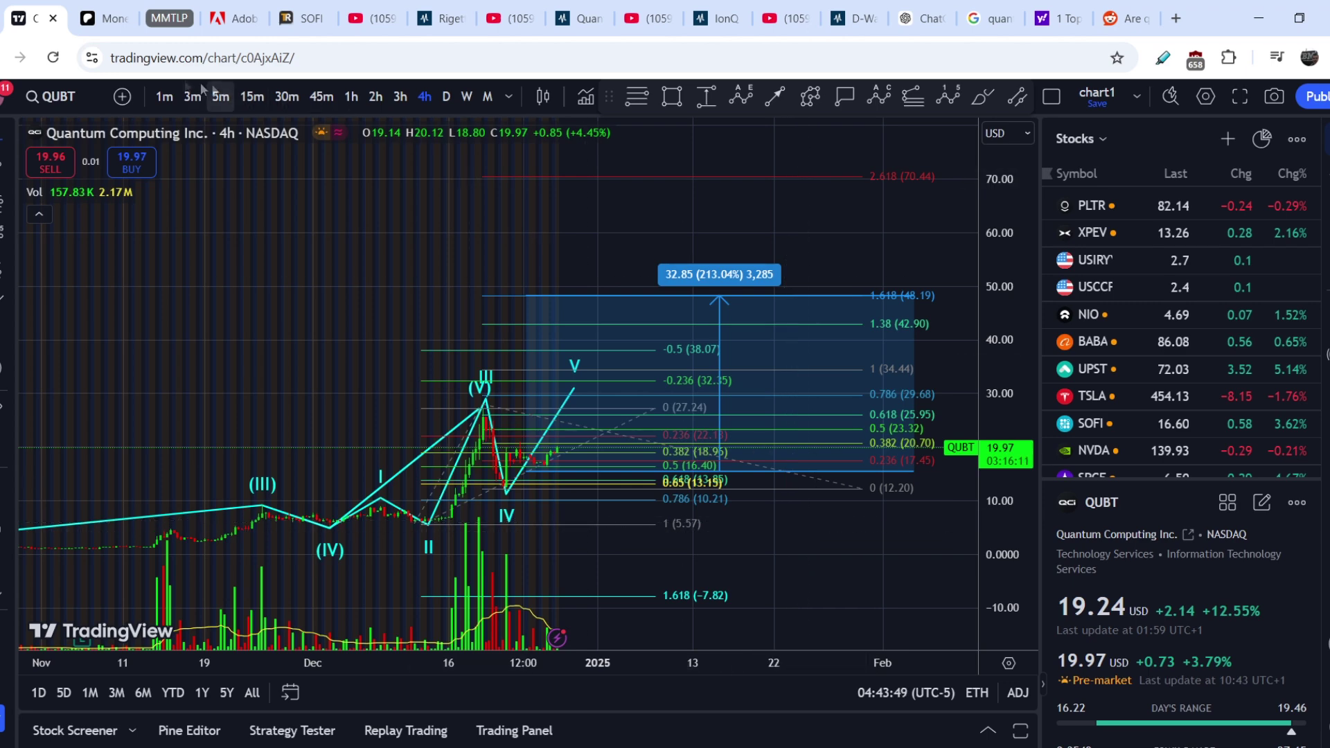
# Switch to the Money Management Patreon page, highlight the $35 / month Discord Access price, and return to TradingView.
pyautogui.click(101, 20)
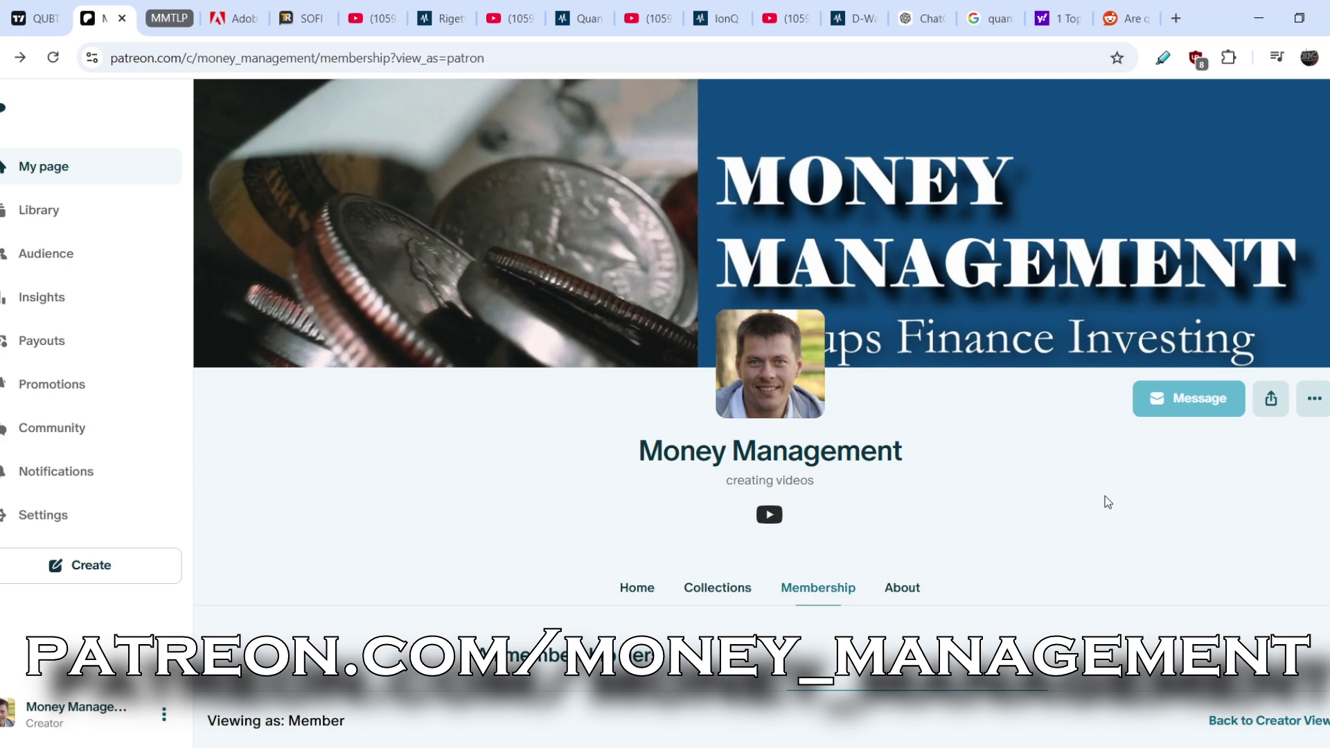
pyautogui.scroll(-5, 1107, 500)
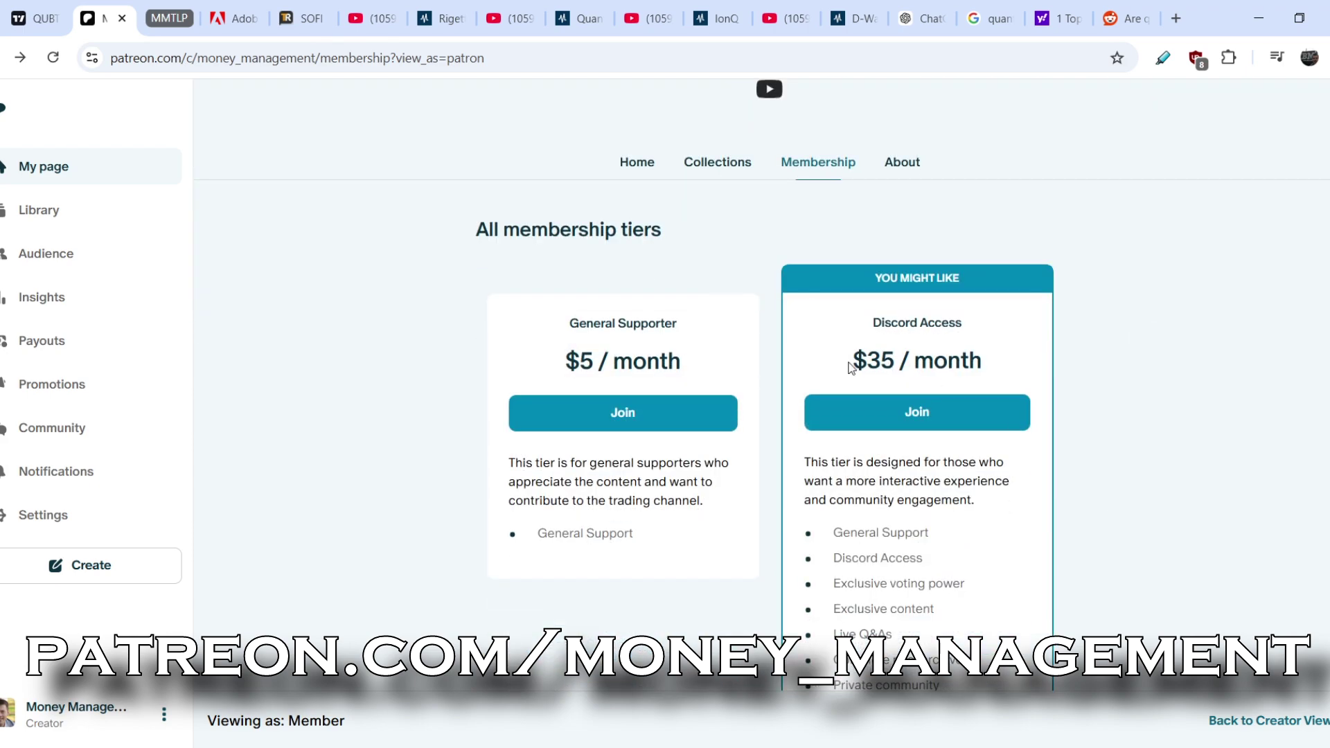
pyautogui.moveTo(851, 368); pyautogui.dragTo(1000, 368)
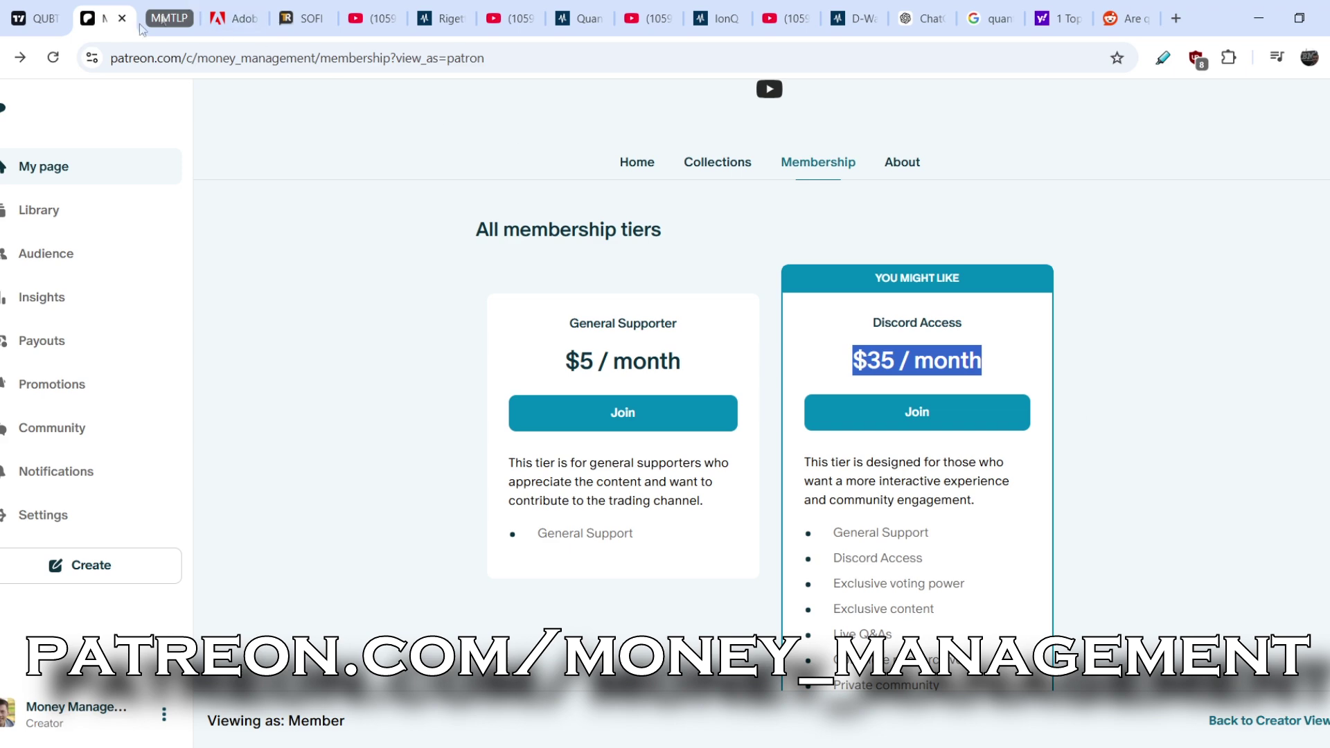
pyautogui.click(35, 27)
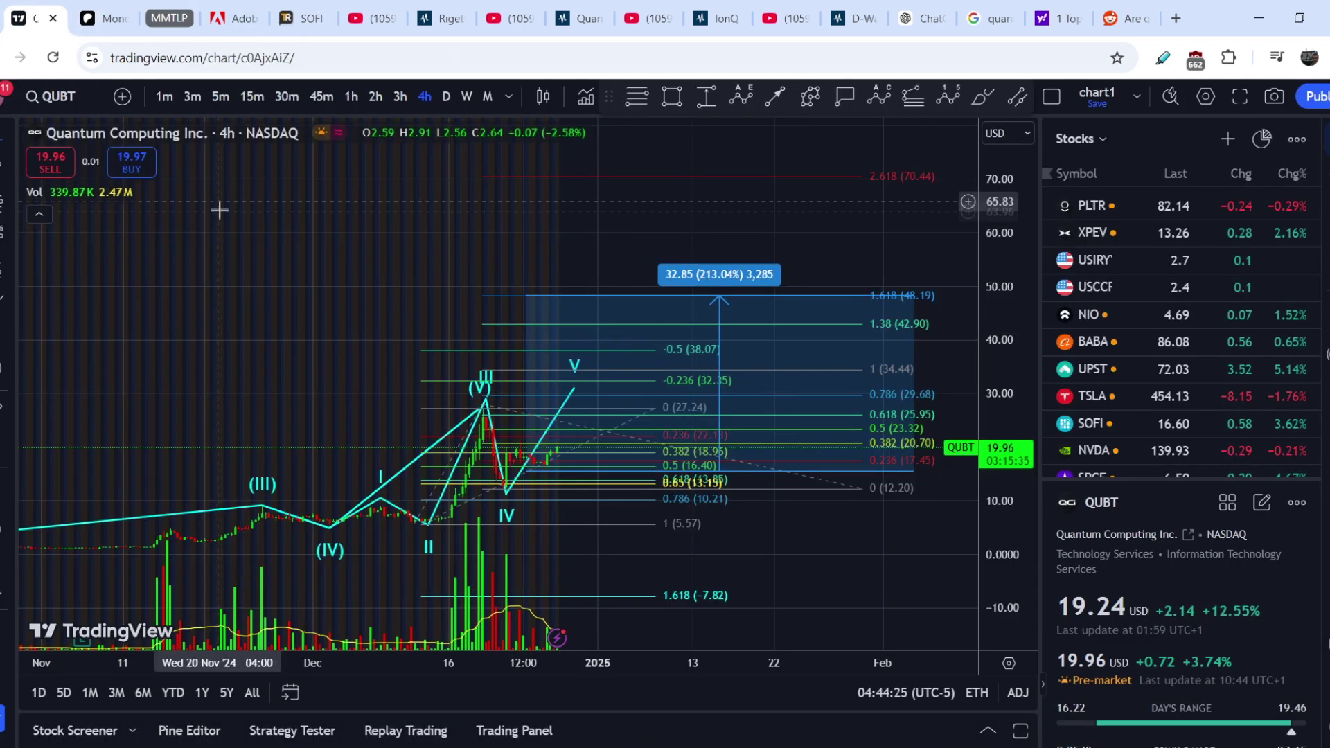
# Load the IonQ, Inc. (IONQ) NYSE stock on the chart in place of QUBT.
pyautogui.click(60, 100)
pyautogui.press('BackSpace')
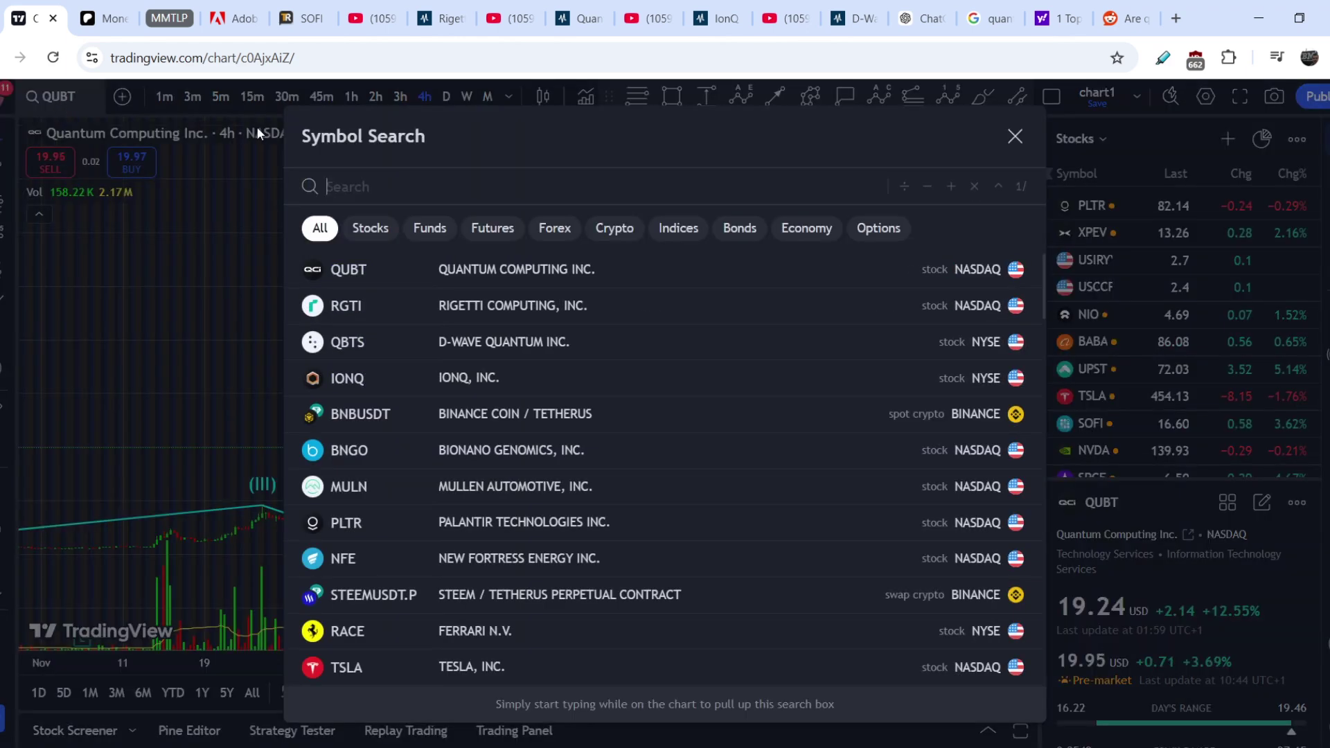
pyautogui.click(500, 377)
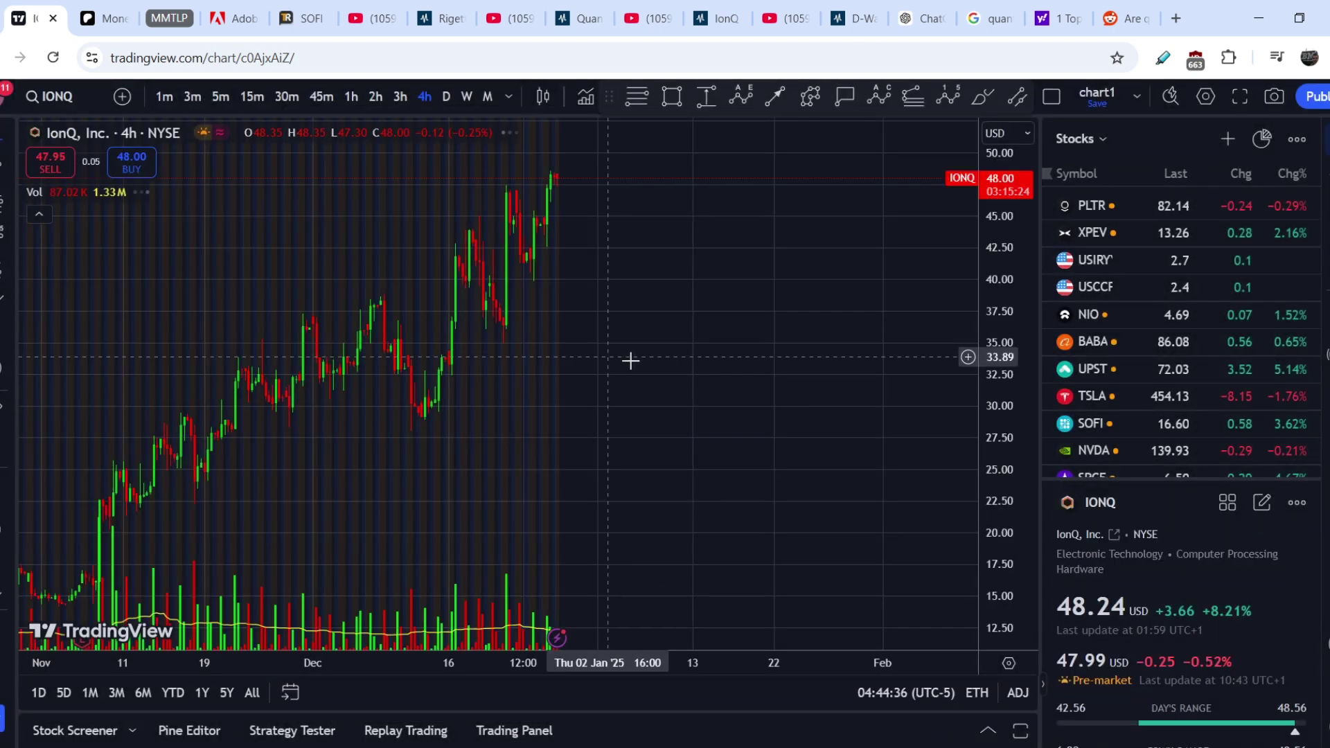
pyautogui.scroll(-3, 590, 459)
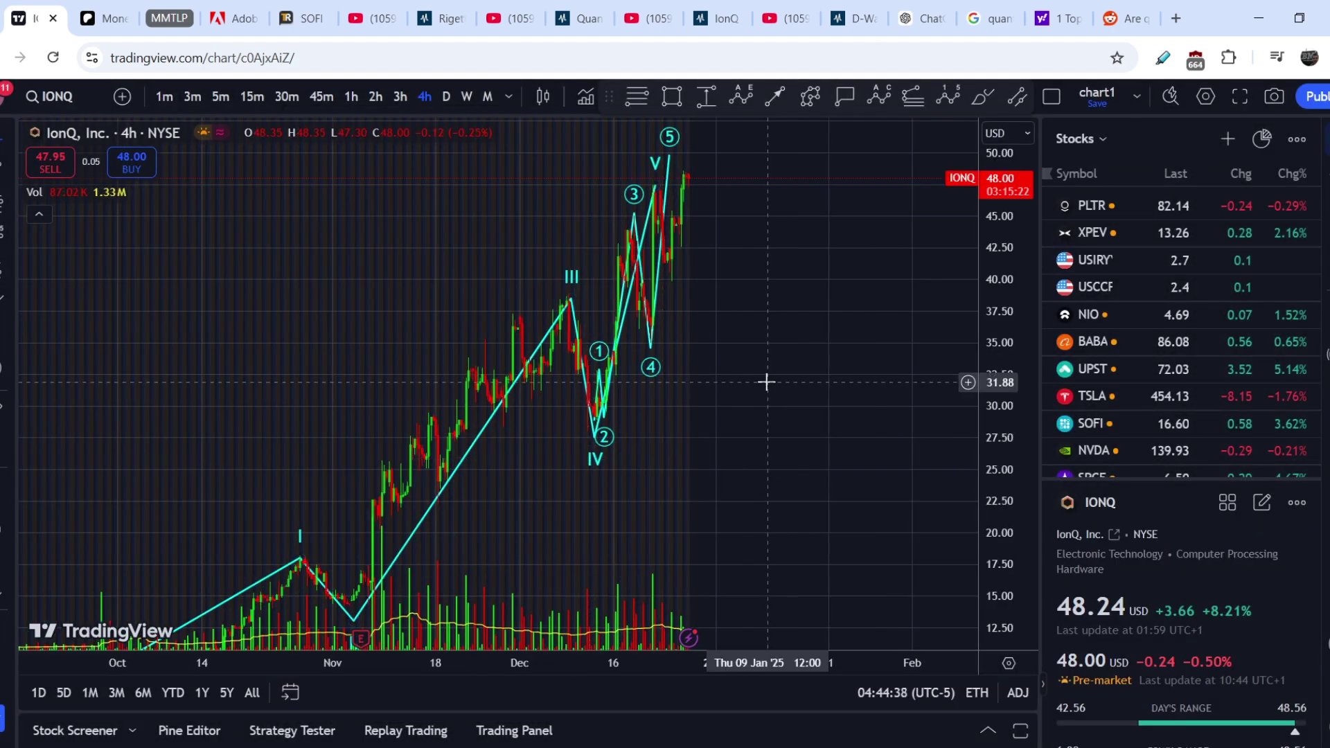
# Show the RSI and MACD panes with the IONQ chart and set it to the 1-hour timeframe.
pyautogui.scroll(3, 850, 401)
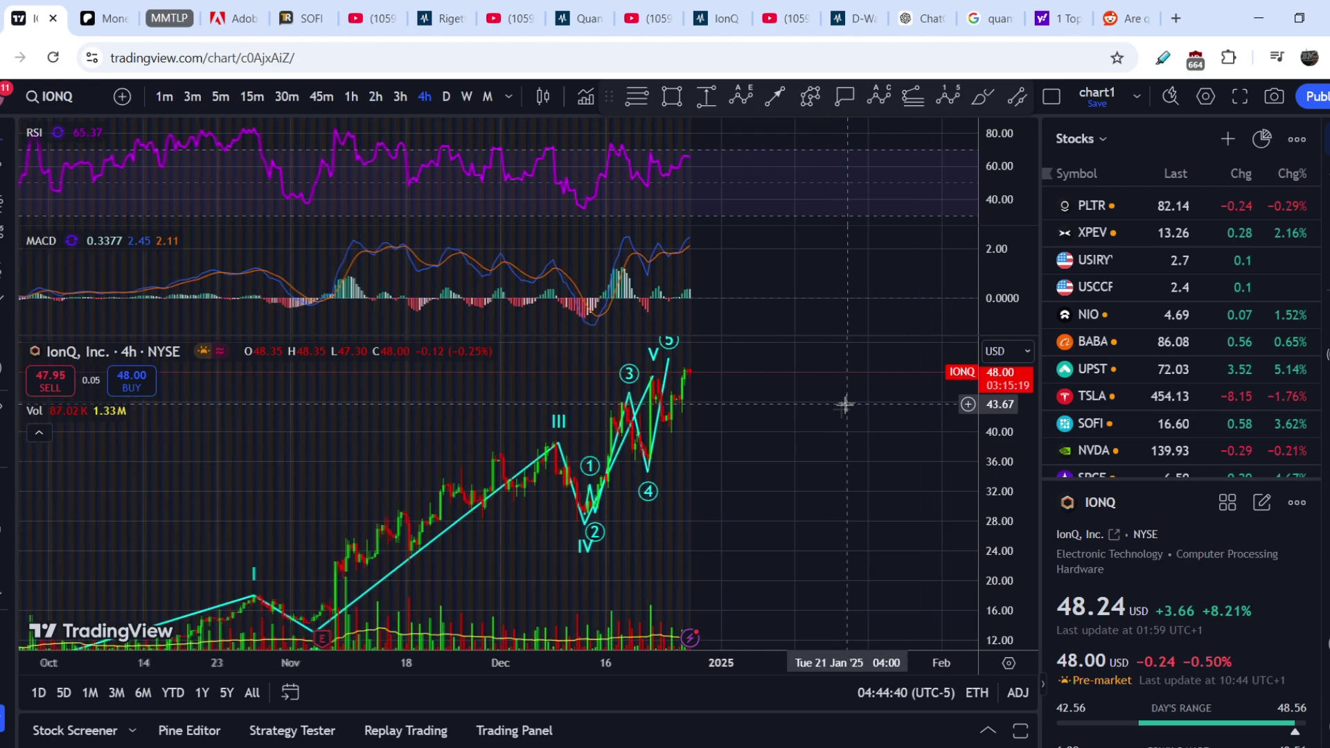
pyautogui.scroll(-2, 686, 439)
pyautogui.scroll(5, 686, 439)
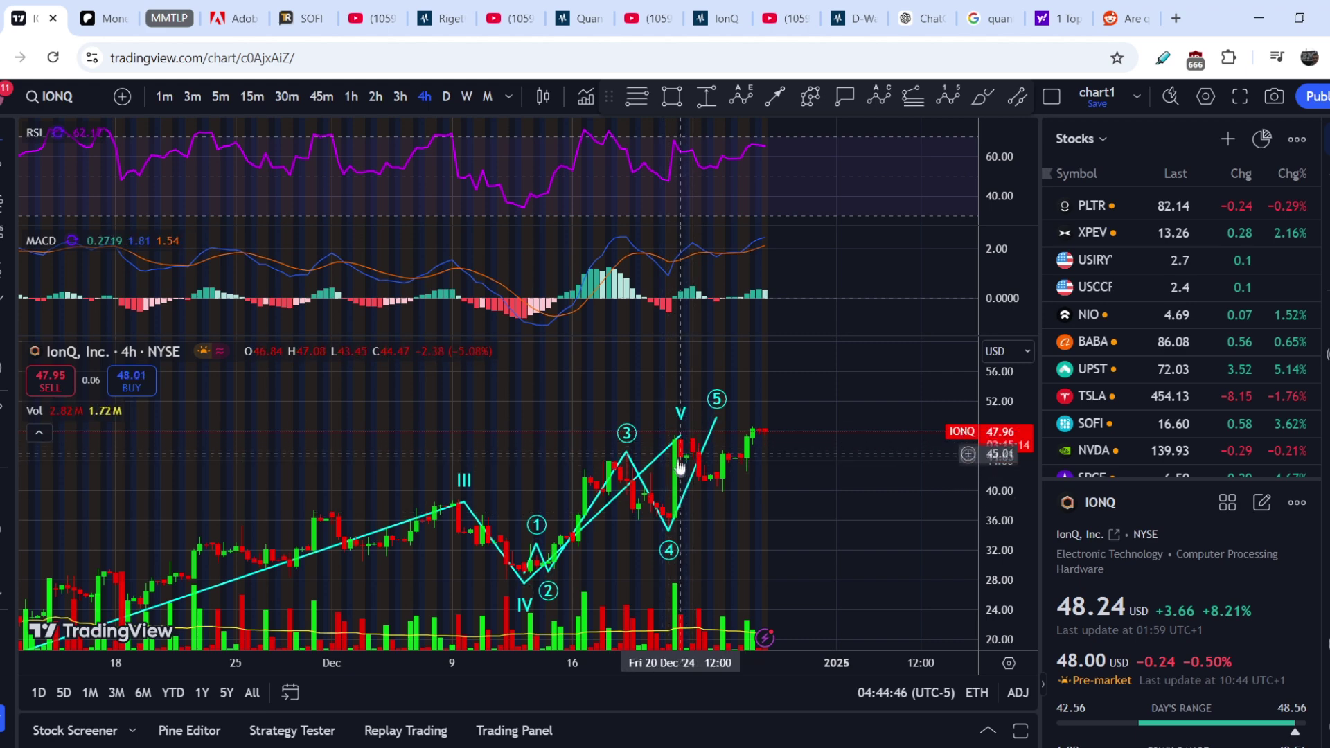
pyautogui.click(351, 100)
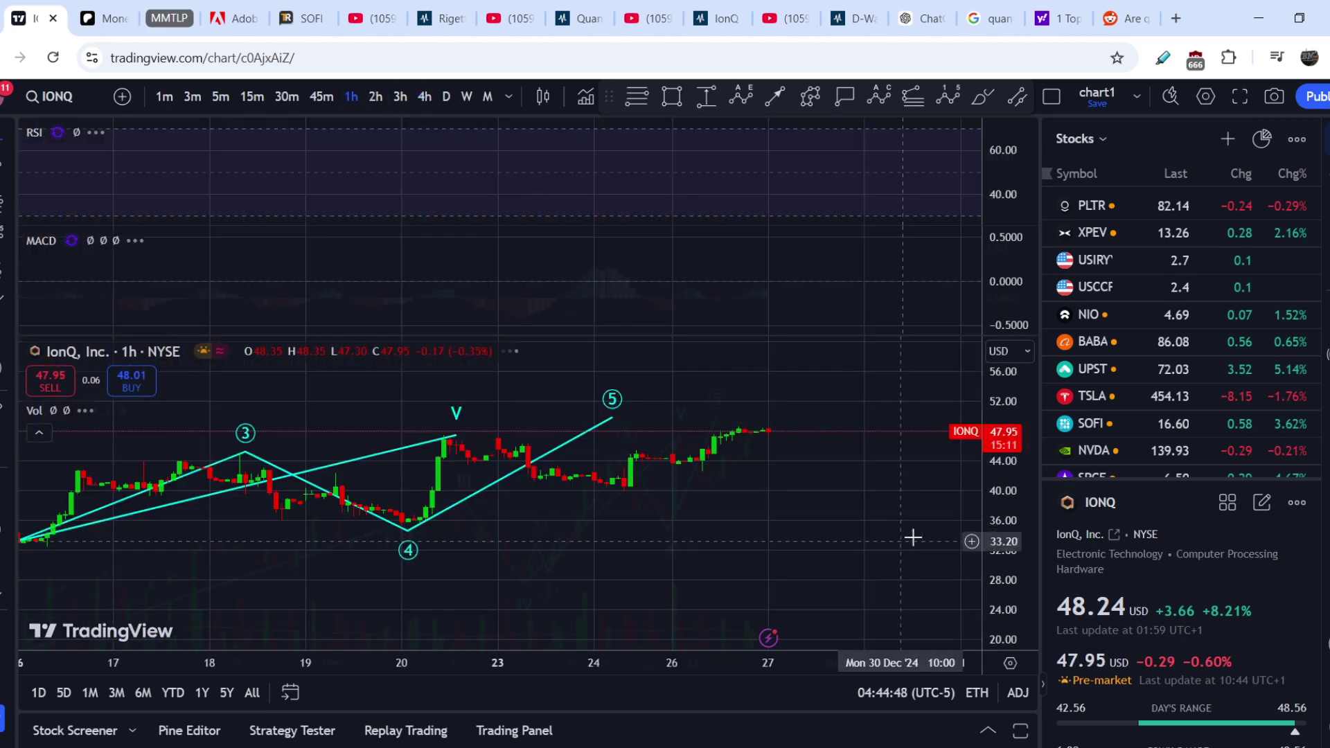
# Switch to the earlier quantum stocks video on YouTube, review its IONQ wave chart, and return to TradingView.
pyautogui.click(642, 19)
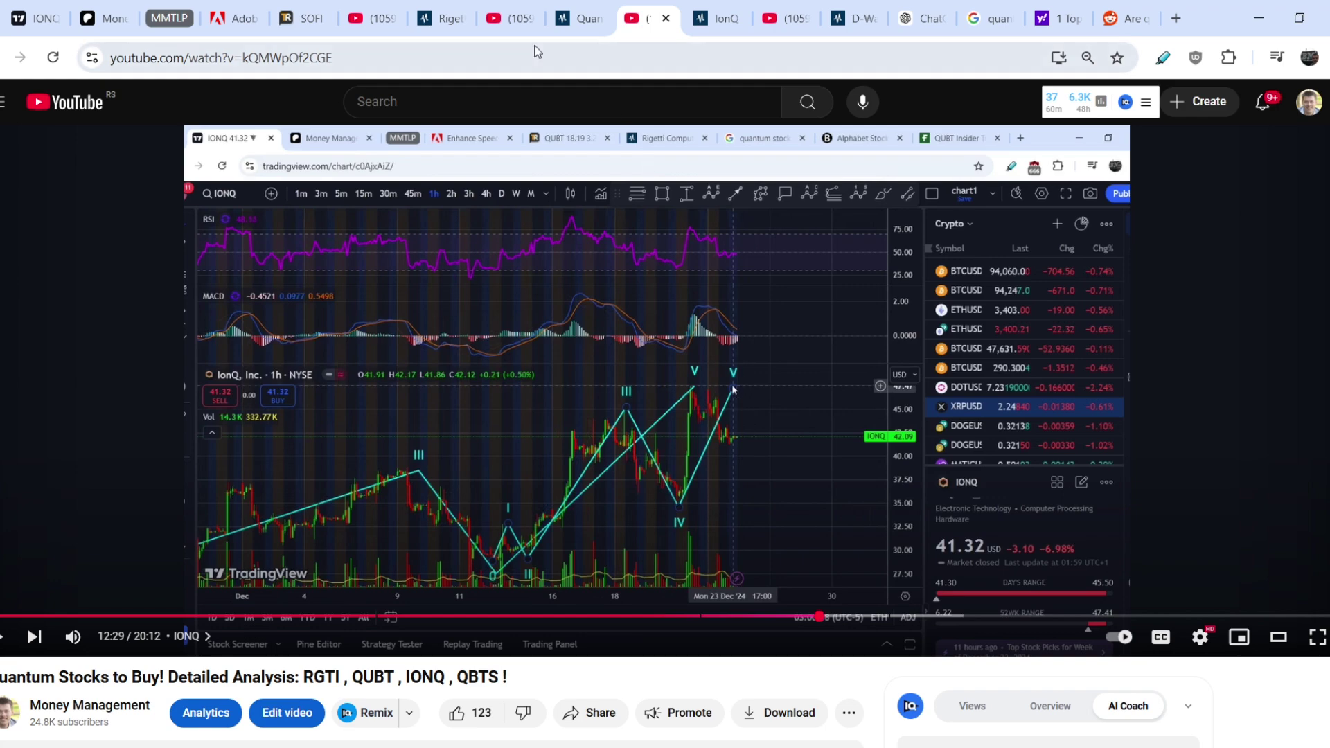
pyautogui.click(36, 19)
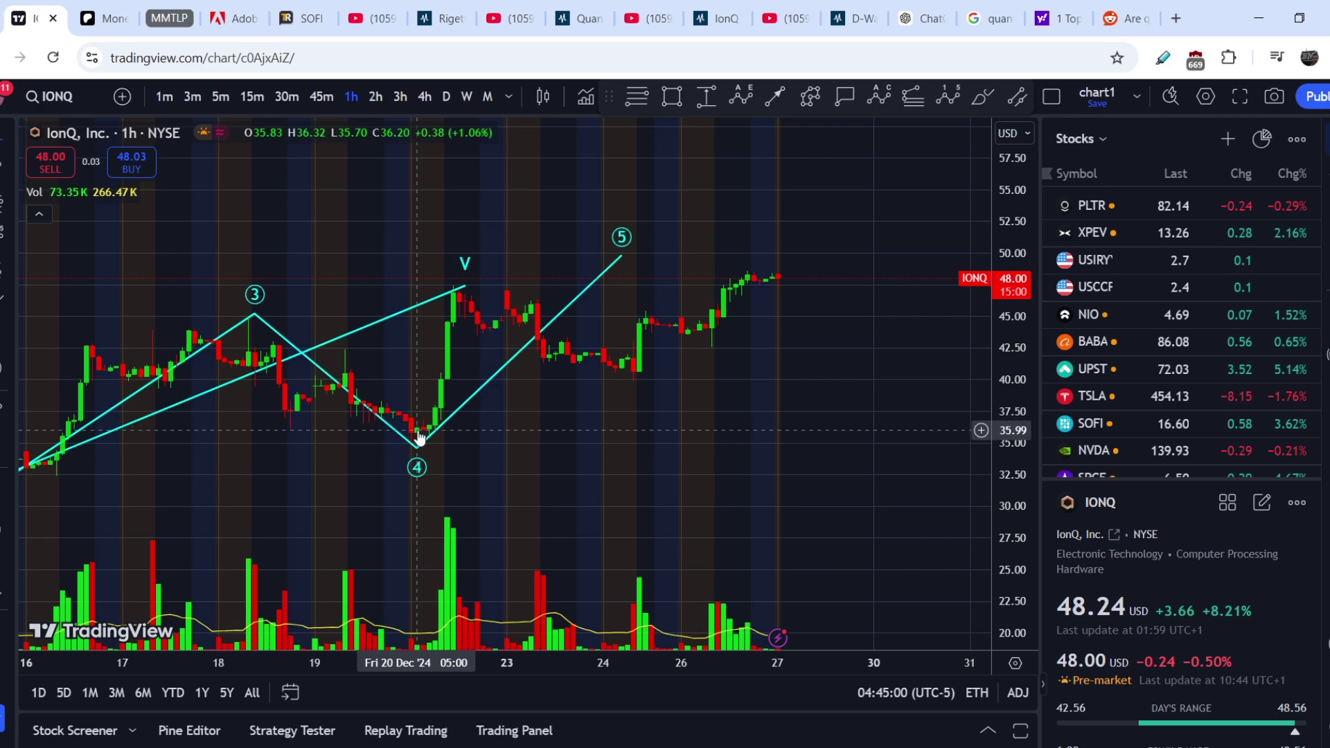
# Switch to the earlier quantum stocks video on YouTube, check its IONQ wave count, and return to the TradingView chart.
pyautogui.click(510, 19)
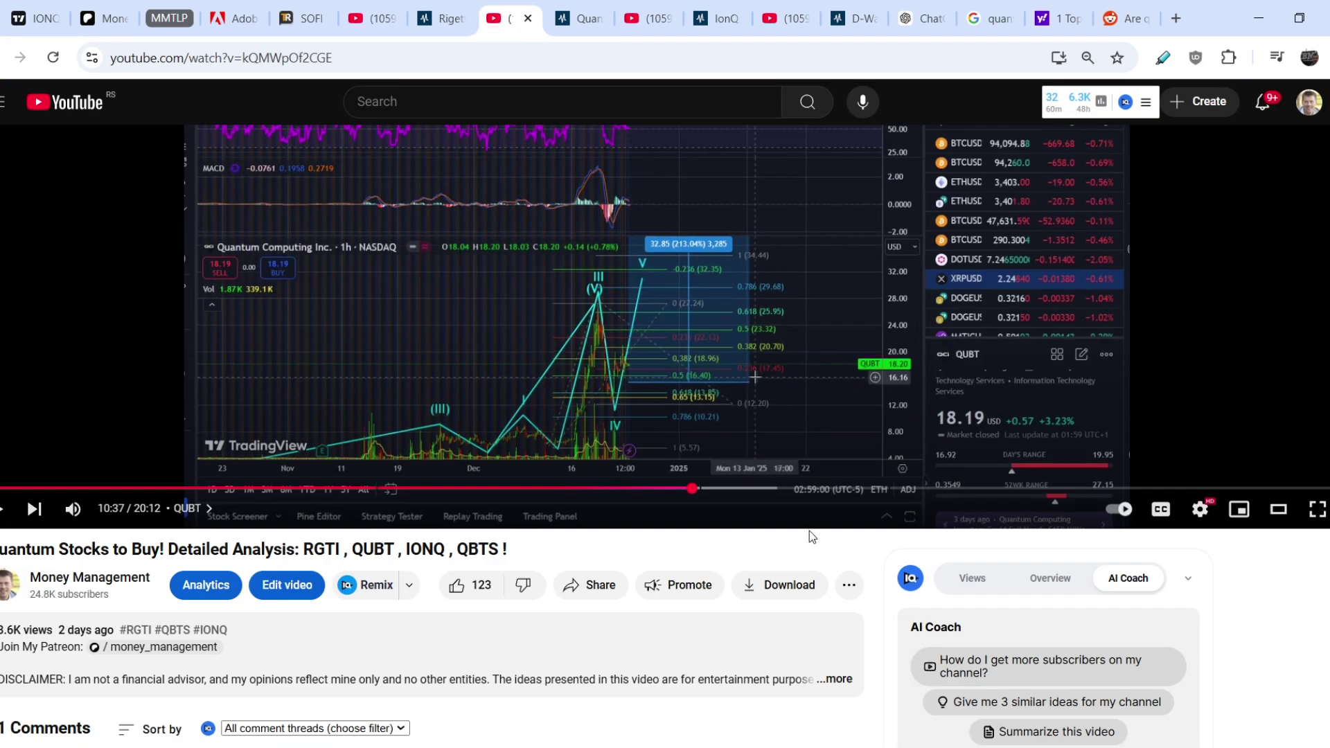
pyautogui.click(626, 20)
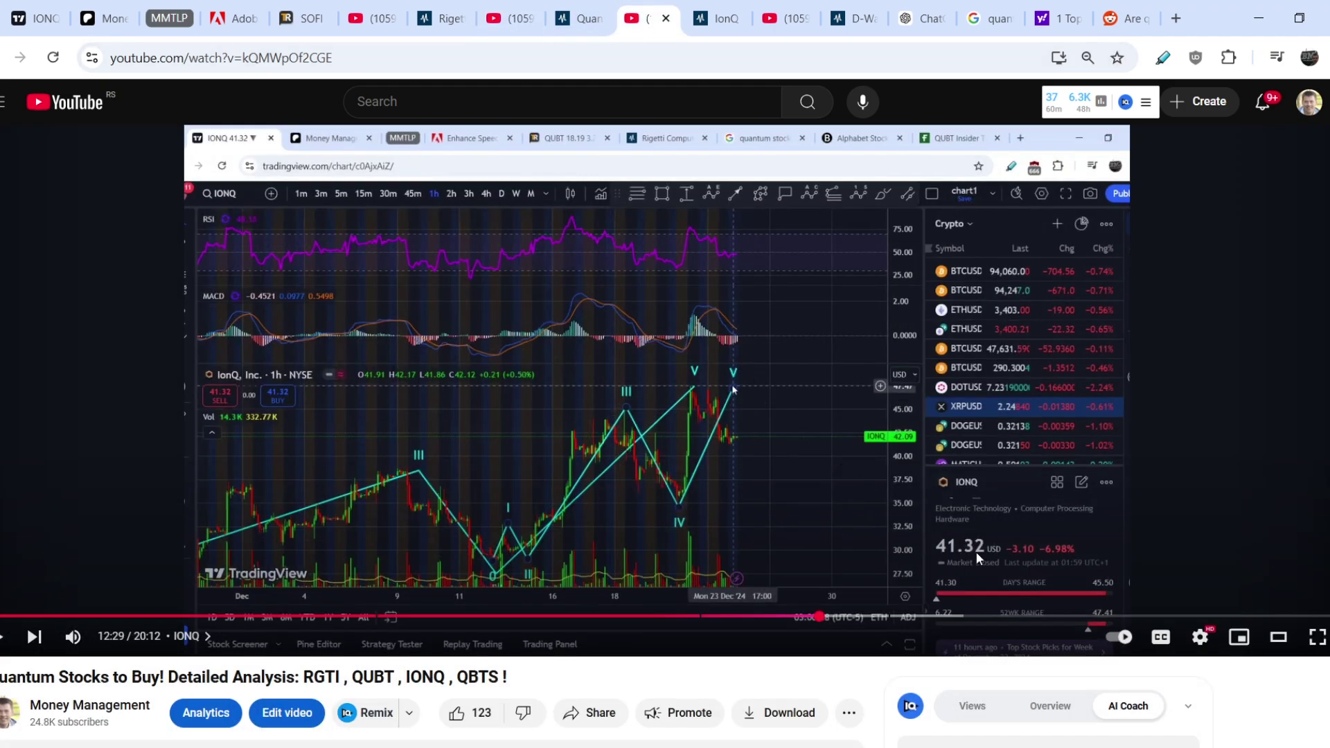
pyautogui.click(34, 19)
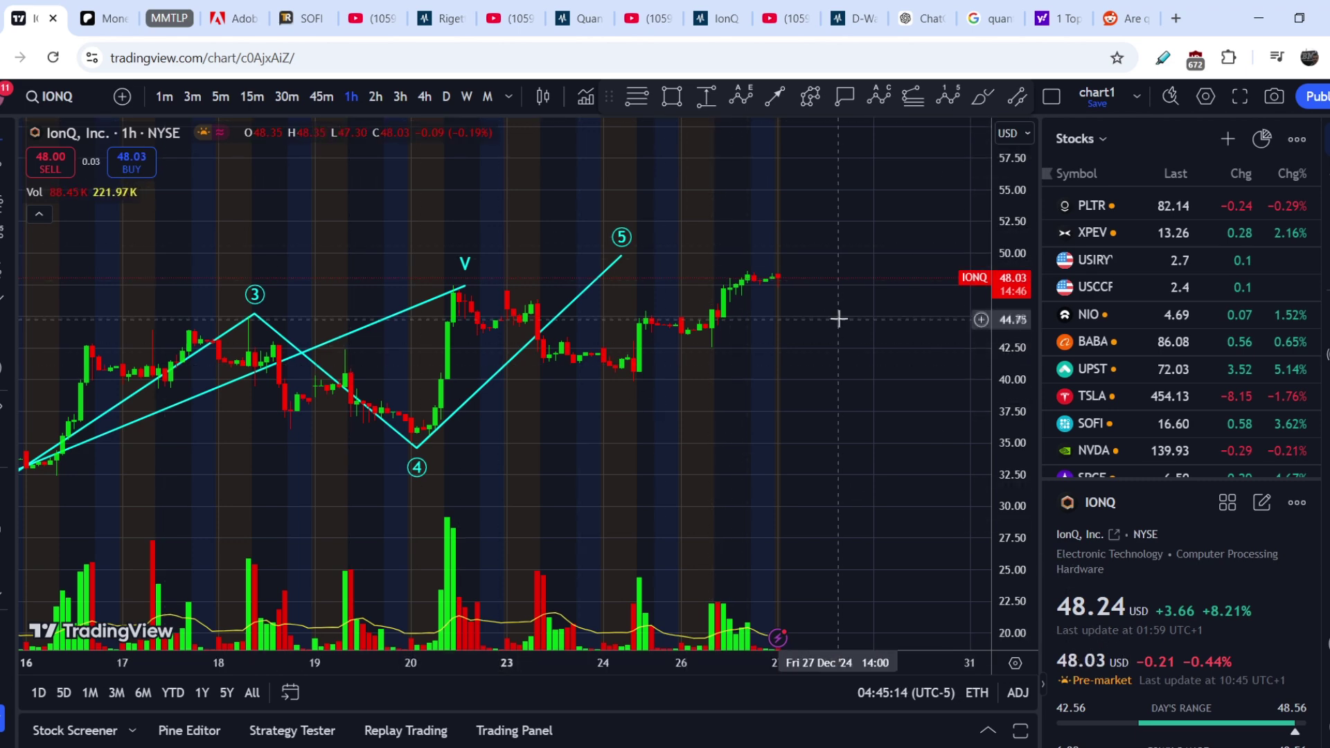
# Move the end of circled wave 5 to the latest IONQ high at about 49.27 and restore the RSI and MACD panes.
pyautogui.scroll(-5, 811, 305)
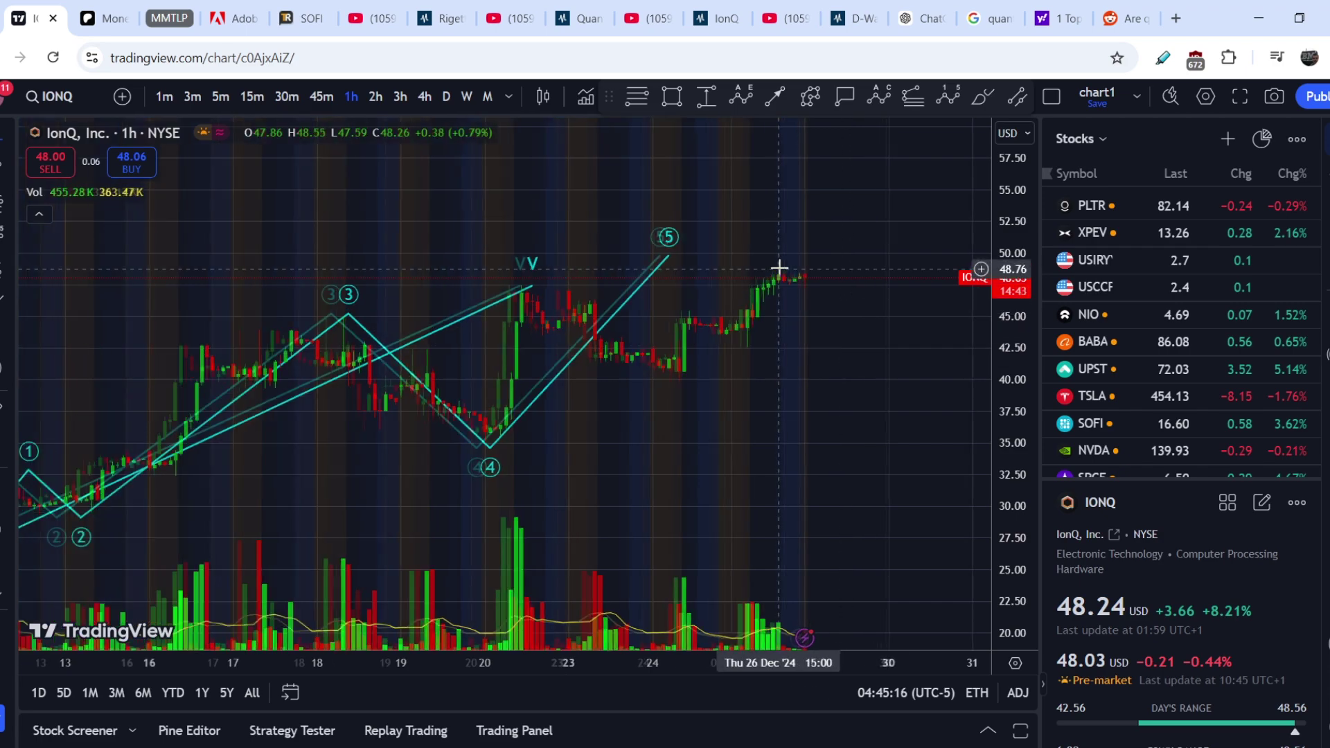
pyautogui.moveTo(814, 256)
pyautogui.mouseDown()
pyautogui.moveTo(793, 250)
pyautogui.moveTo(879, 269)
pyautogui.moveTo(810, 267)
pyautogui.moveTo(871, 265)
pyautogui.mouseUp()
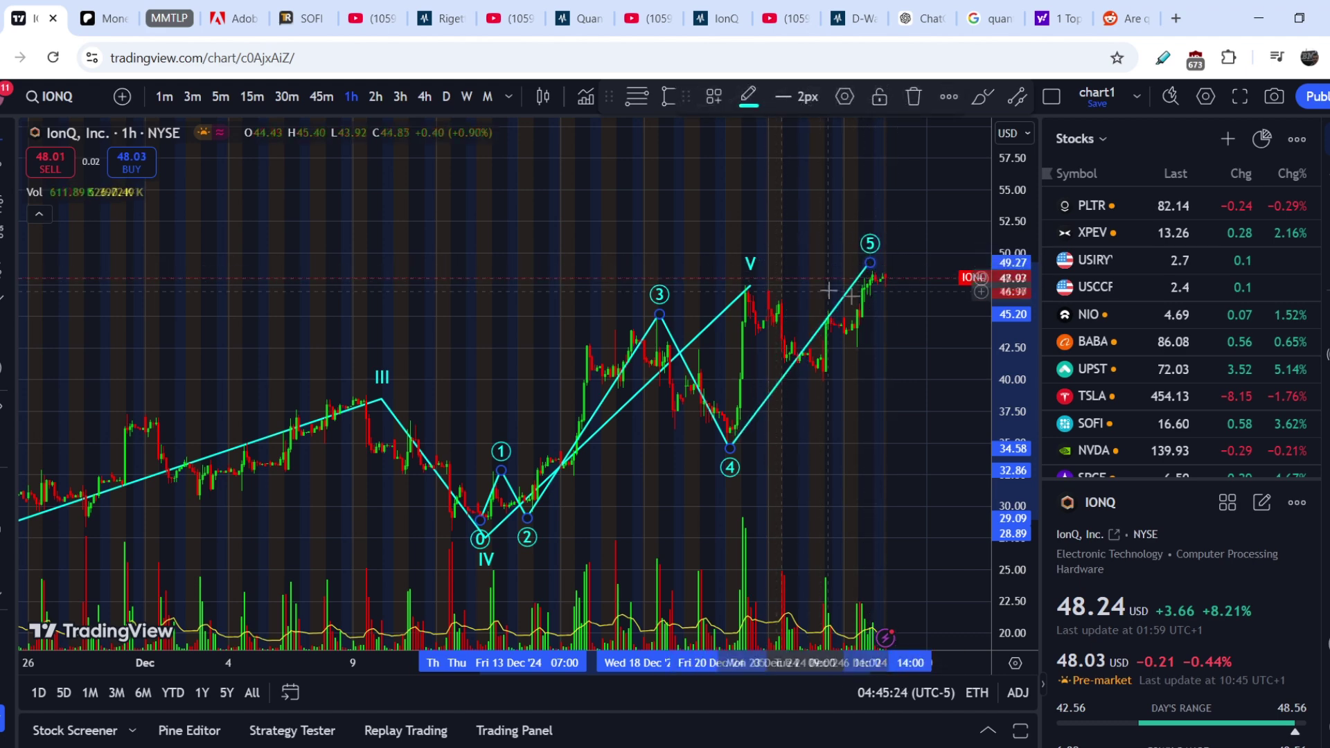
pyautogui.doubleClick(590, 234)
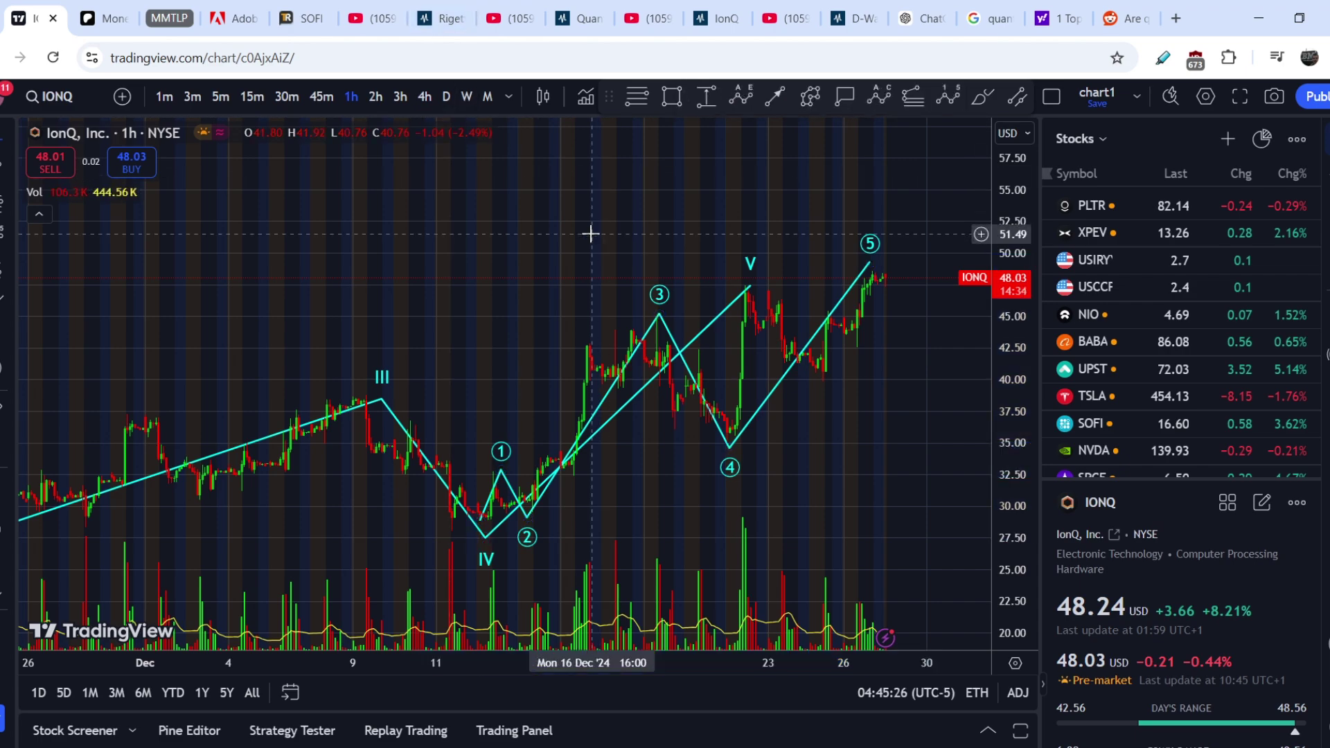
# Examine the IONQ wave count and indicators on the 2-hour and 3-hour timeframes.
pyautogui.scroll(-5, 590, 233)
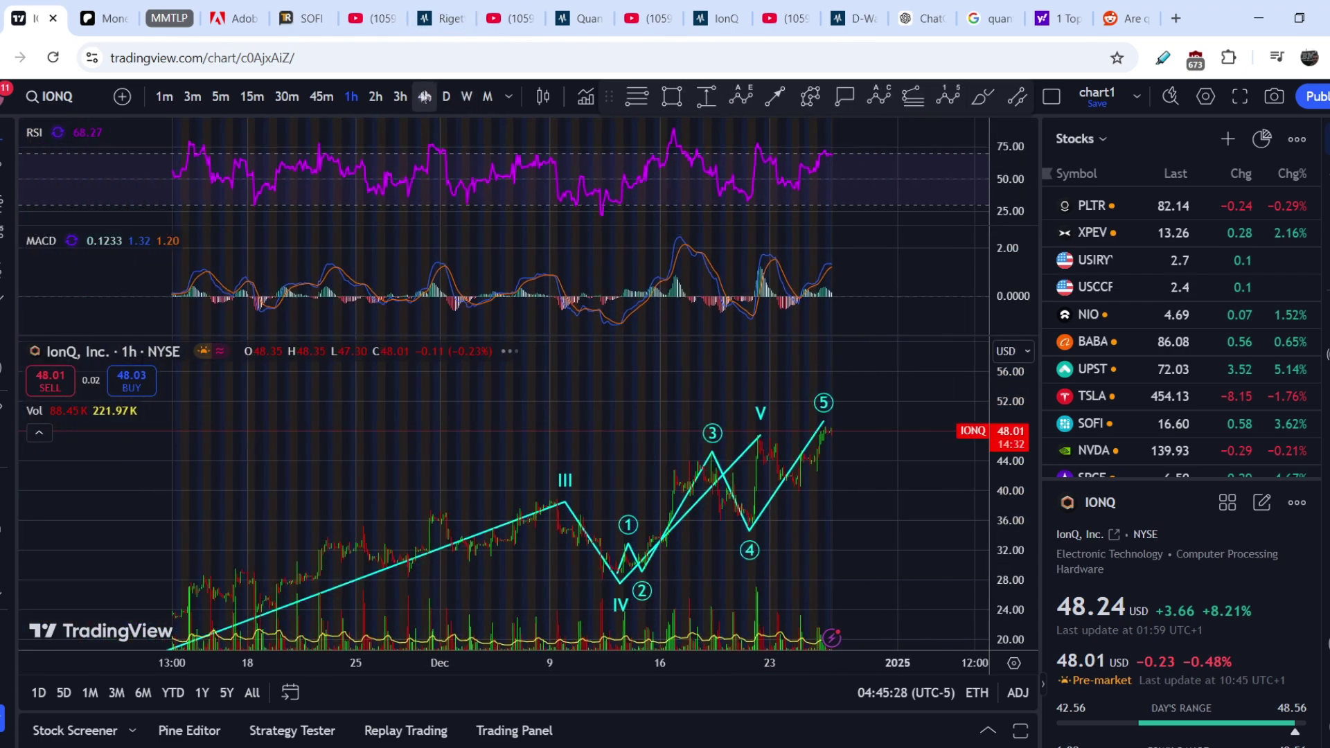
pyautogui.click(374, 101)
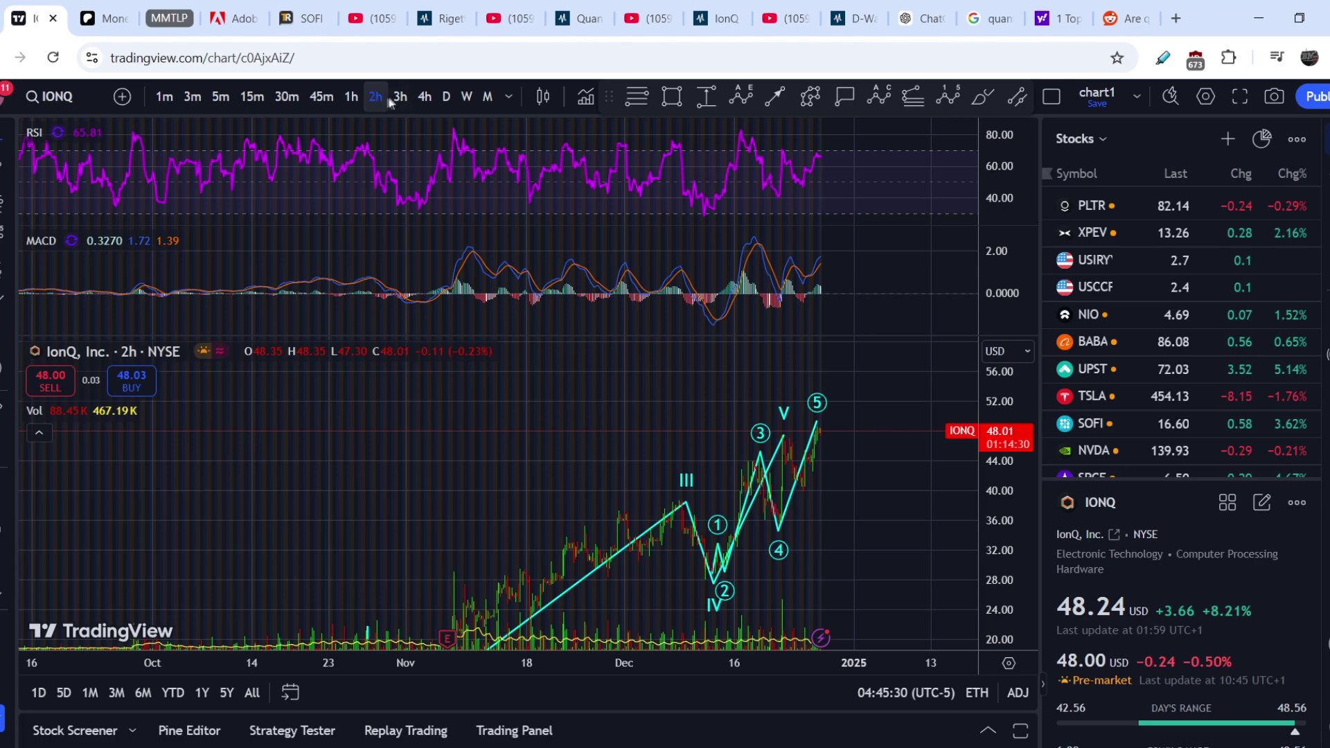
pyautogui.click(404, 101)
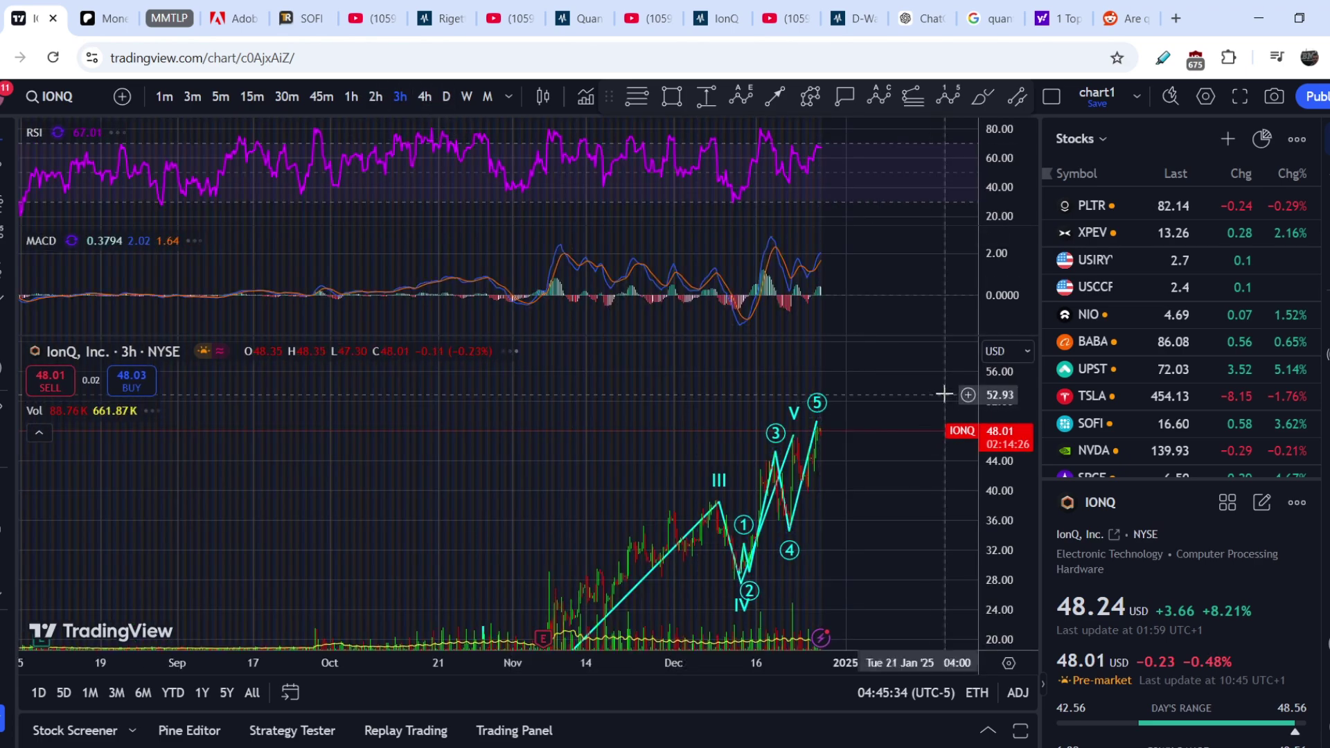
pyautogui.scroll(-5, 946, 388)
pyautogui.scroll(-3, 901, 385)
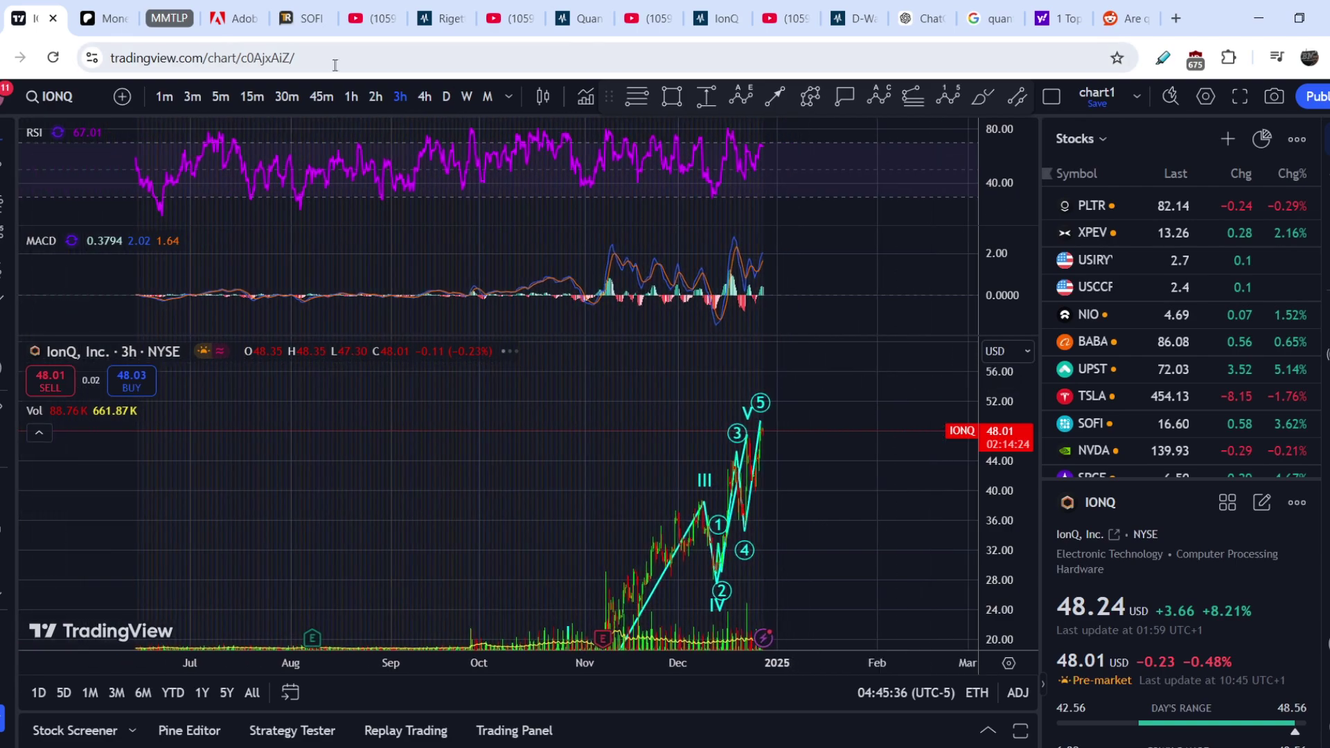
# Switch IONQ to the daily timeframe and examine the wave count together with RSI and MACD.
pyautogui.click(447, 99)
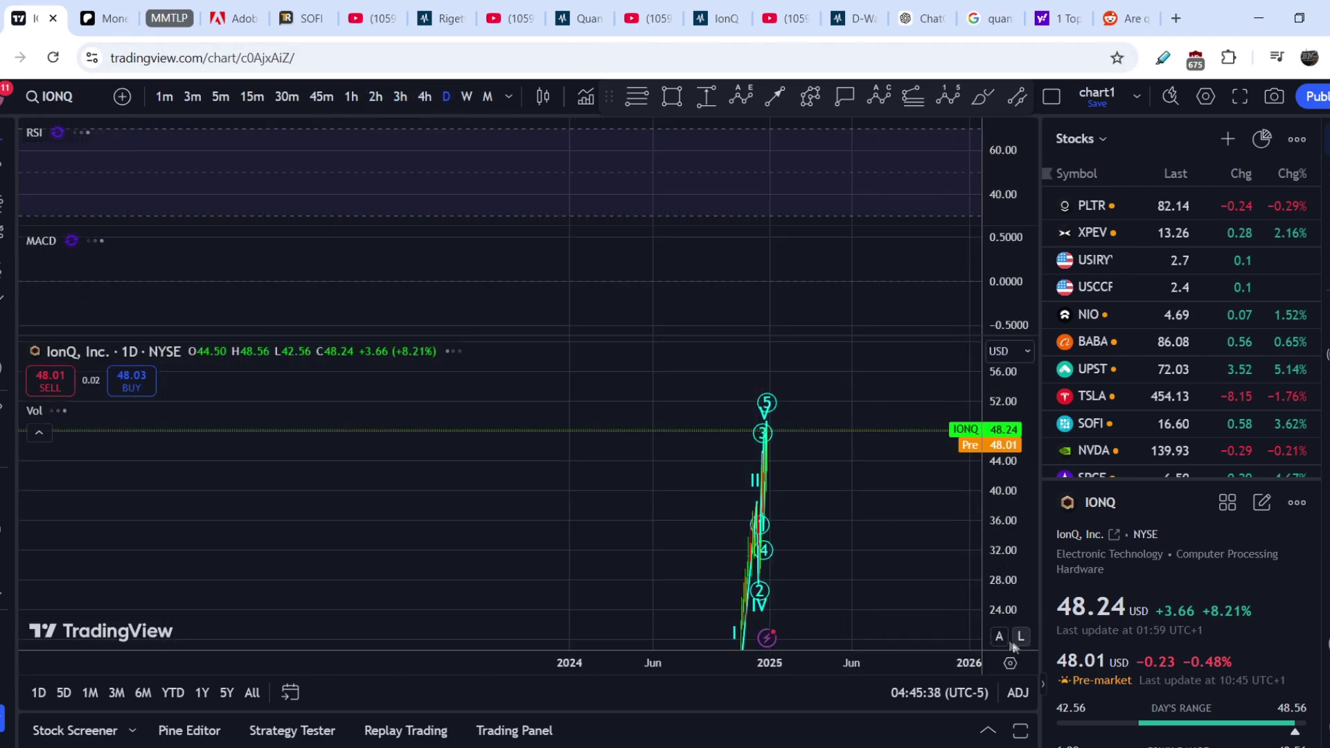
pyautogui.scroll(4, 832, 425)
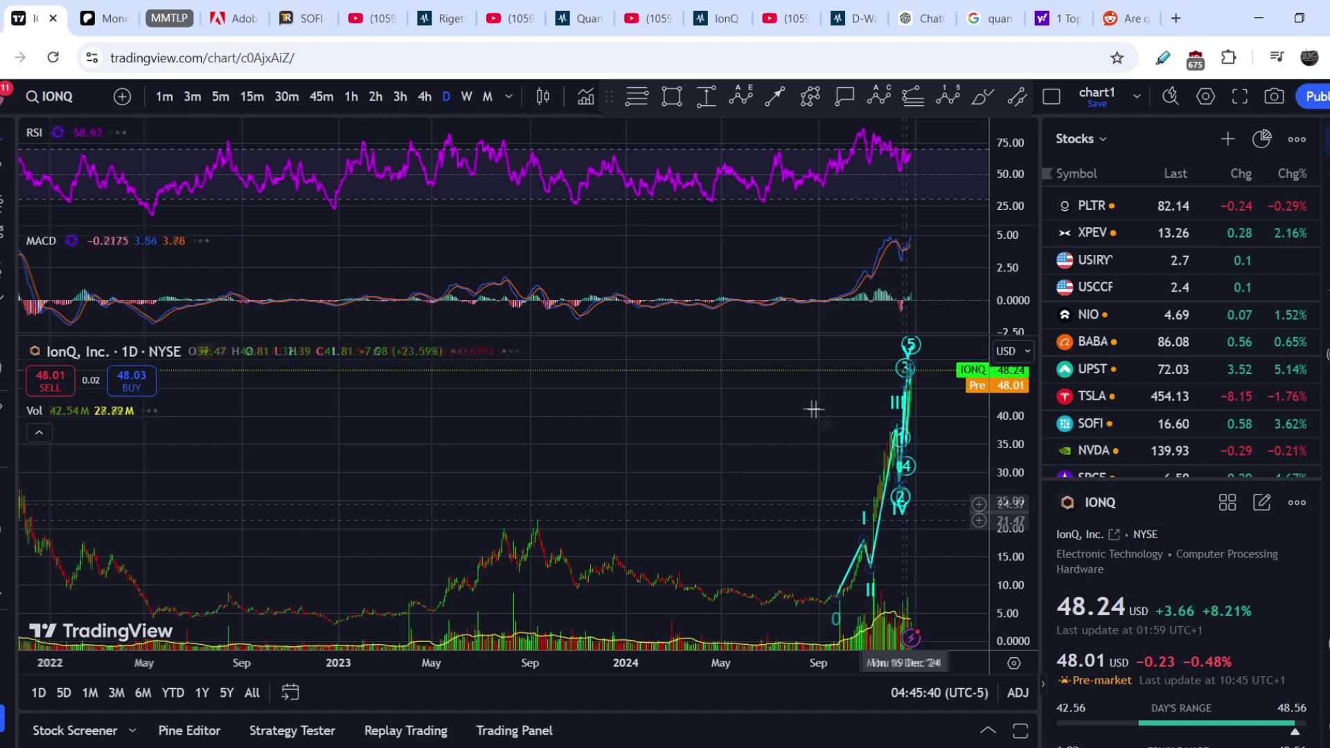
pyautogui.moveTo(796, 425); pyautogui.dragTo(389, 454)
pyautogui.scroll(3, 389, 454)
pyautogui.moveTo(573, 451); pyautogui.dragTo(741, 383)
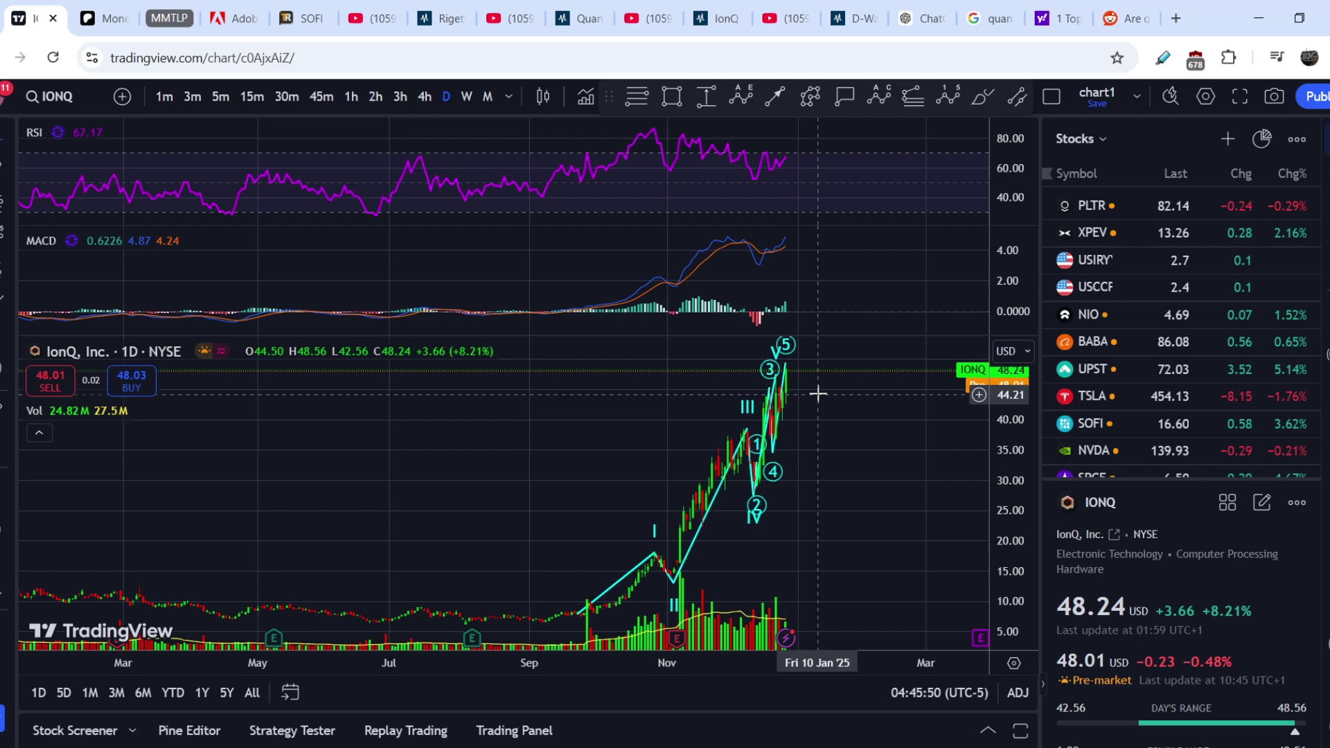
pyautogui.scroll(5, 802, 485)
pyautogui.scroll(5, 840, 519)
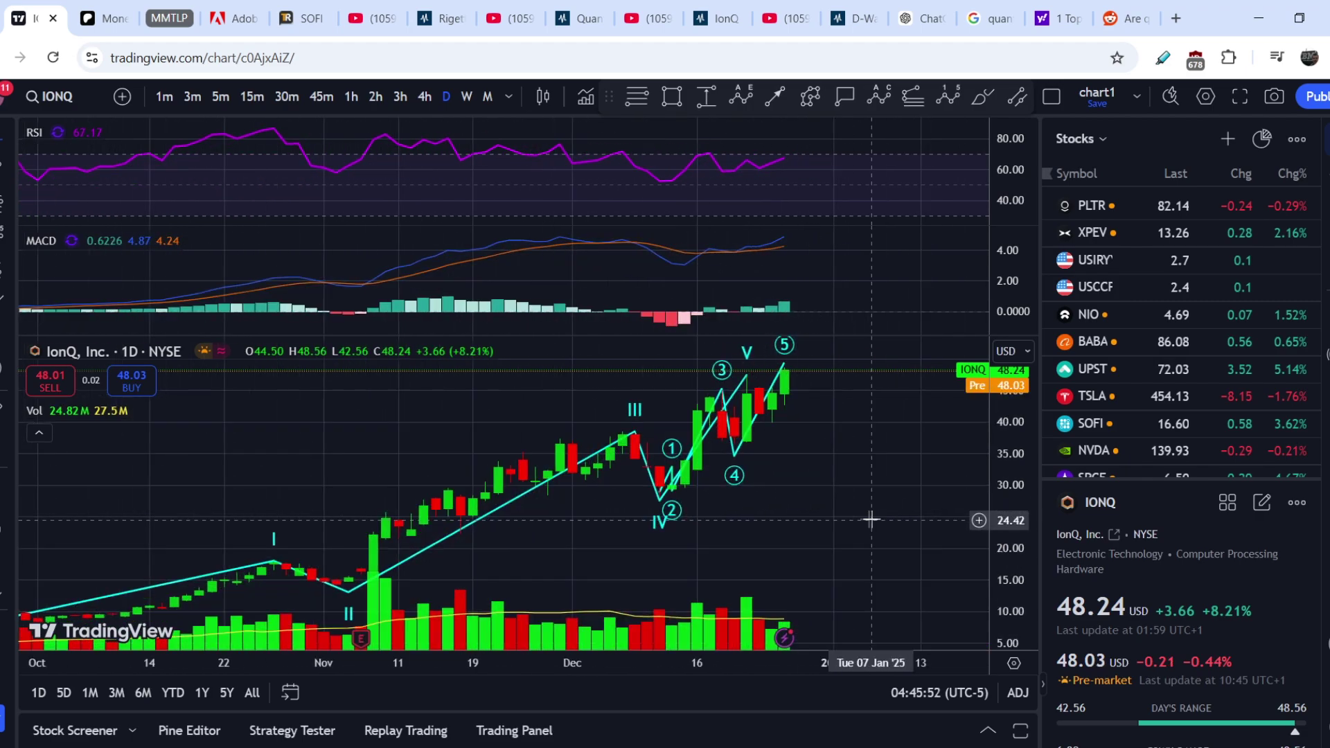
pyautogui.scroll(2, 840, 496)
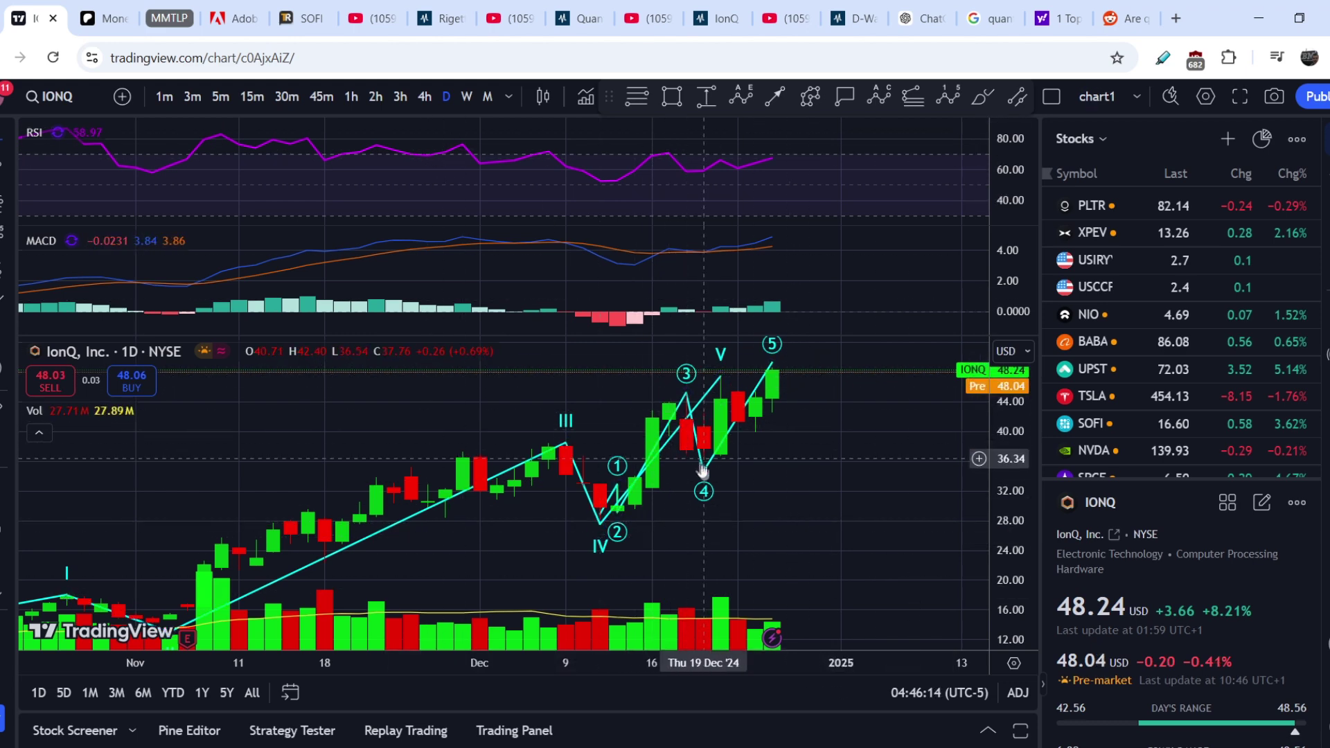
# Set the IONQ chart to the 2-hour timeframe with waves III to V and the space after them in view.
pyautogui.click(375, 97)
pyautogui.scroll(-10, 762, 490)
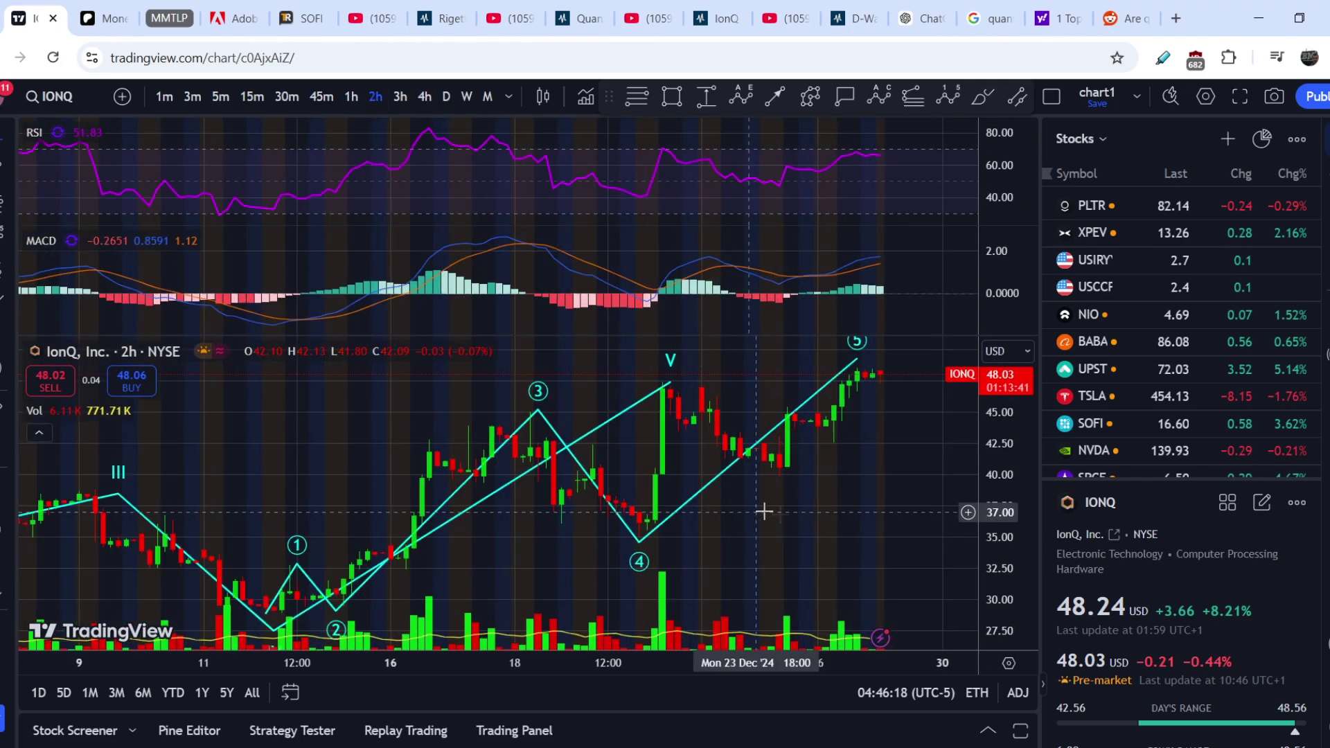
pyautogui.moveTo(882, 556); pyautogui.dragTo(774, 554)
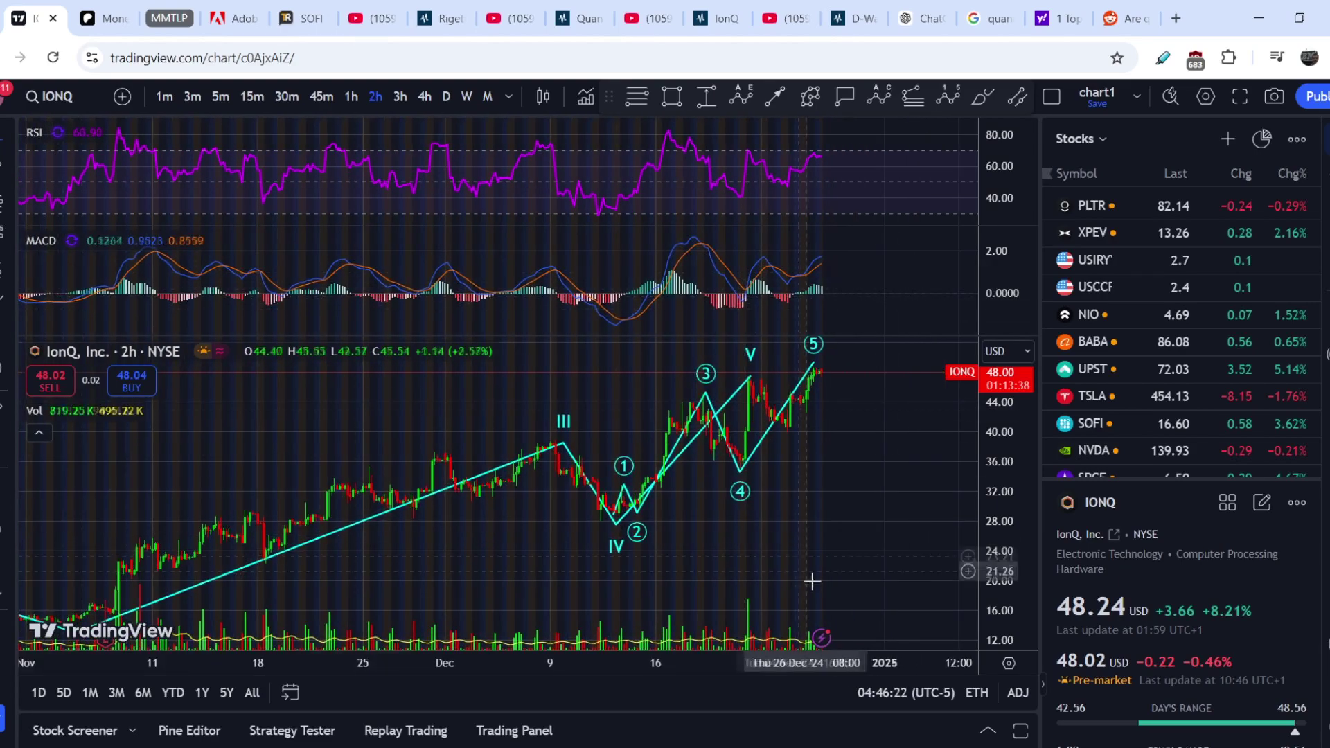
pyautogui.scroll(-2, 832, 569)
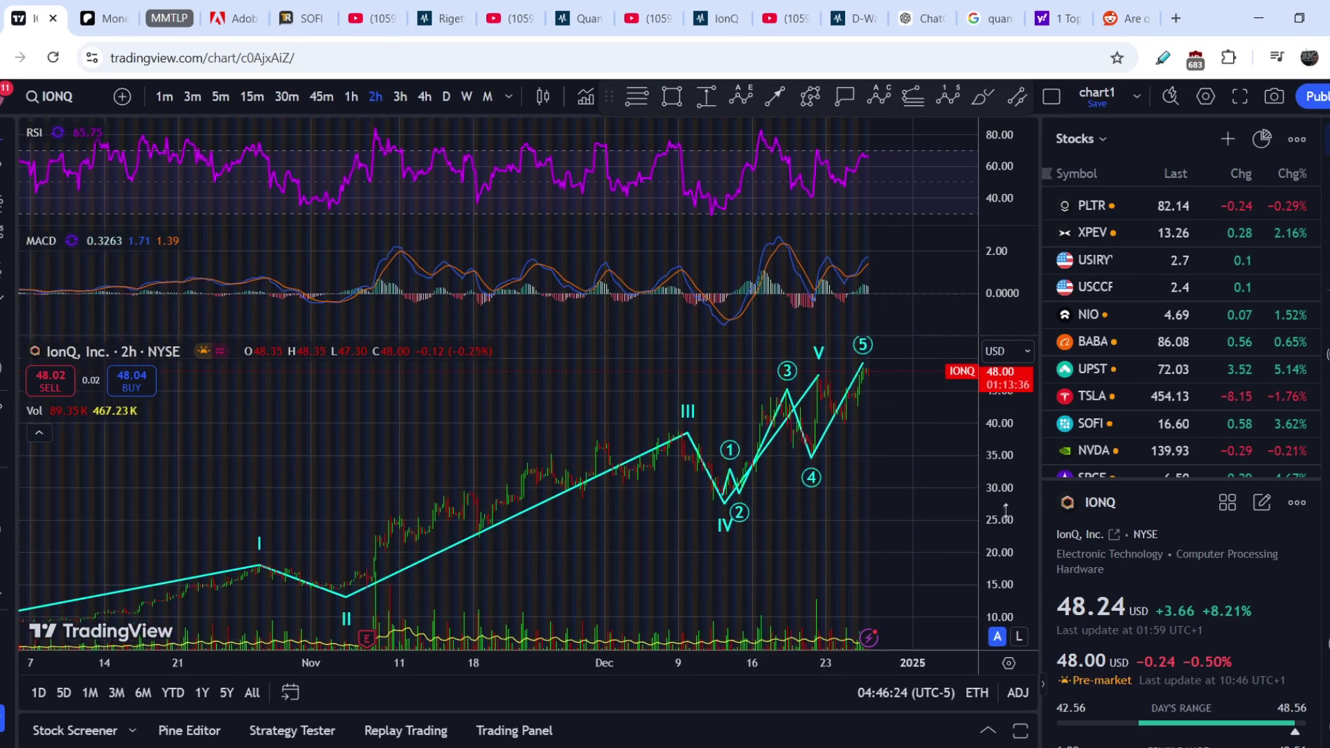
pyautogui.moveTo(849, 547); pyautogui.dragTo(779, 547)
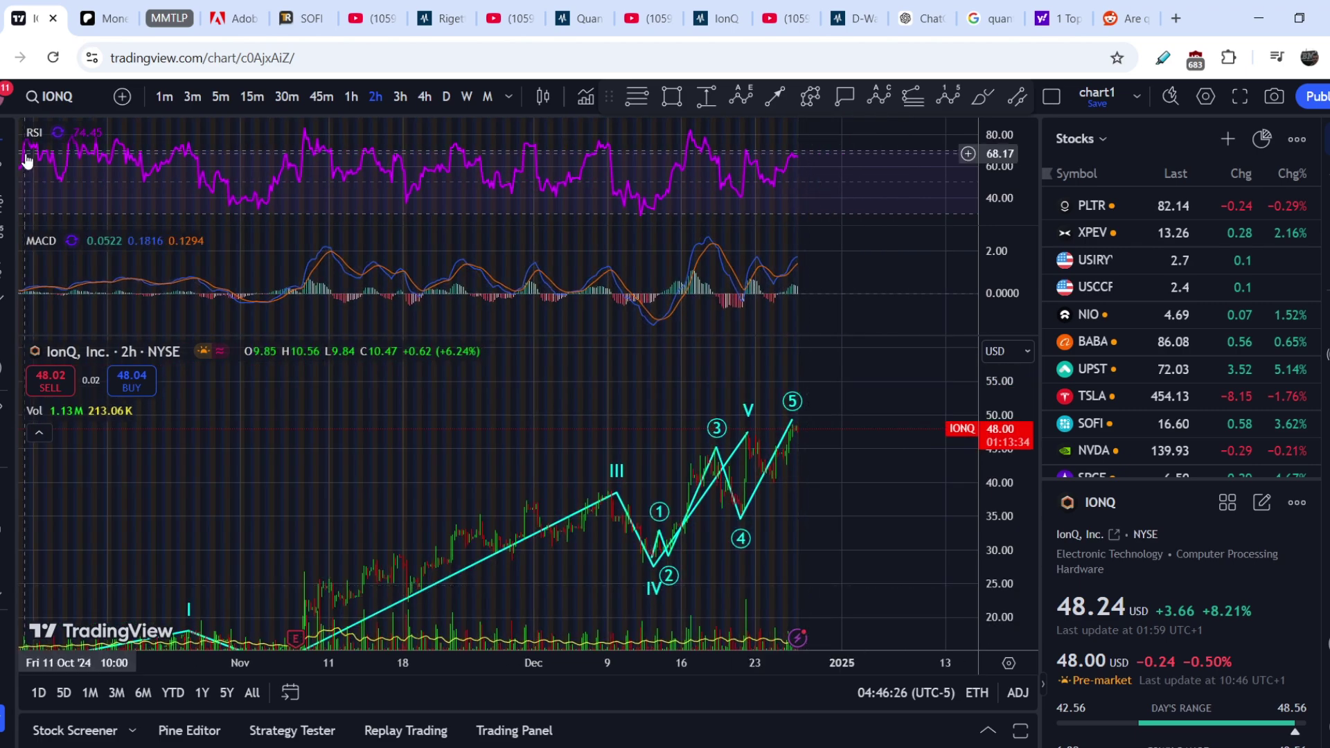
# Draw two converging yellow trend lines, about 43.25 to 51.32 along the wave highs and about 31.95 to 53.61 beneath the lows.
pyautogui.click(836, 406)
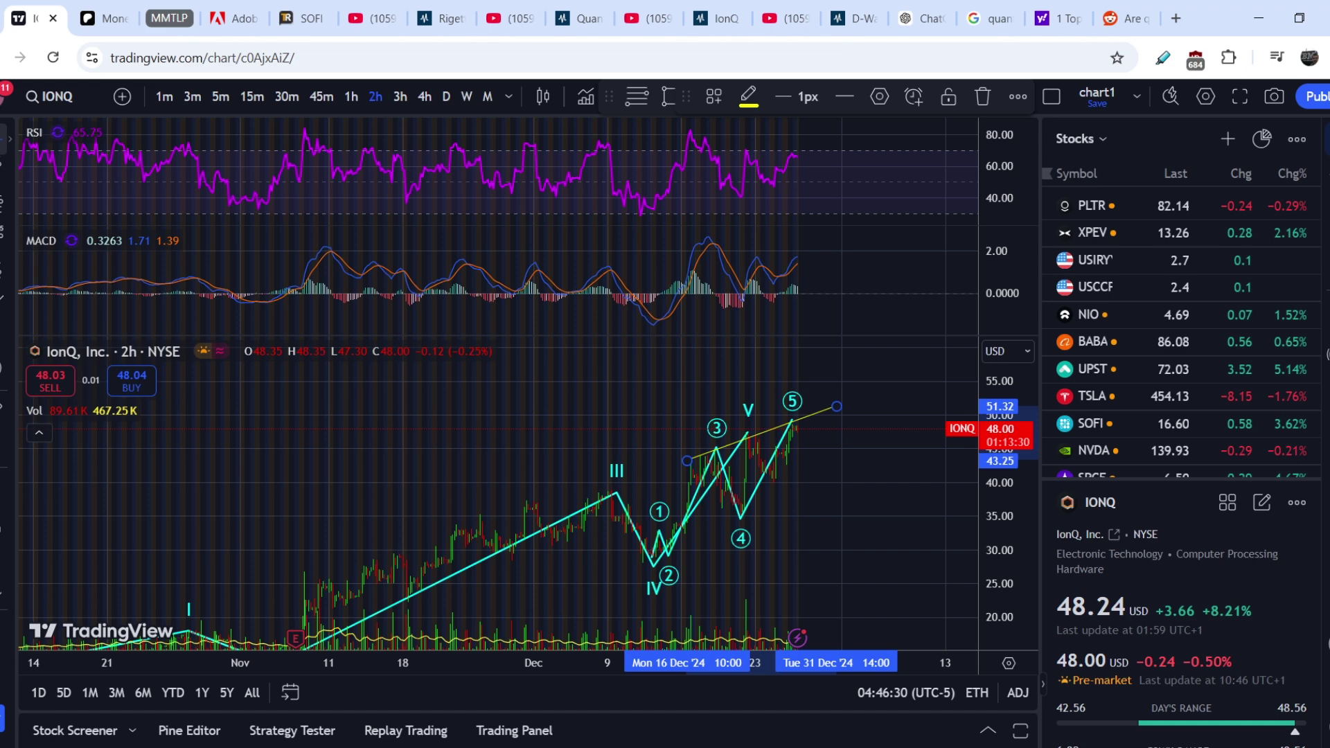
pyautogui.click(575, 497)
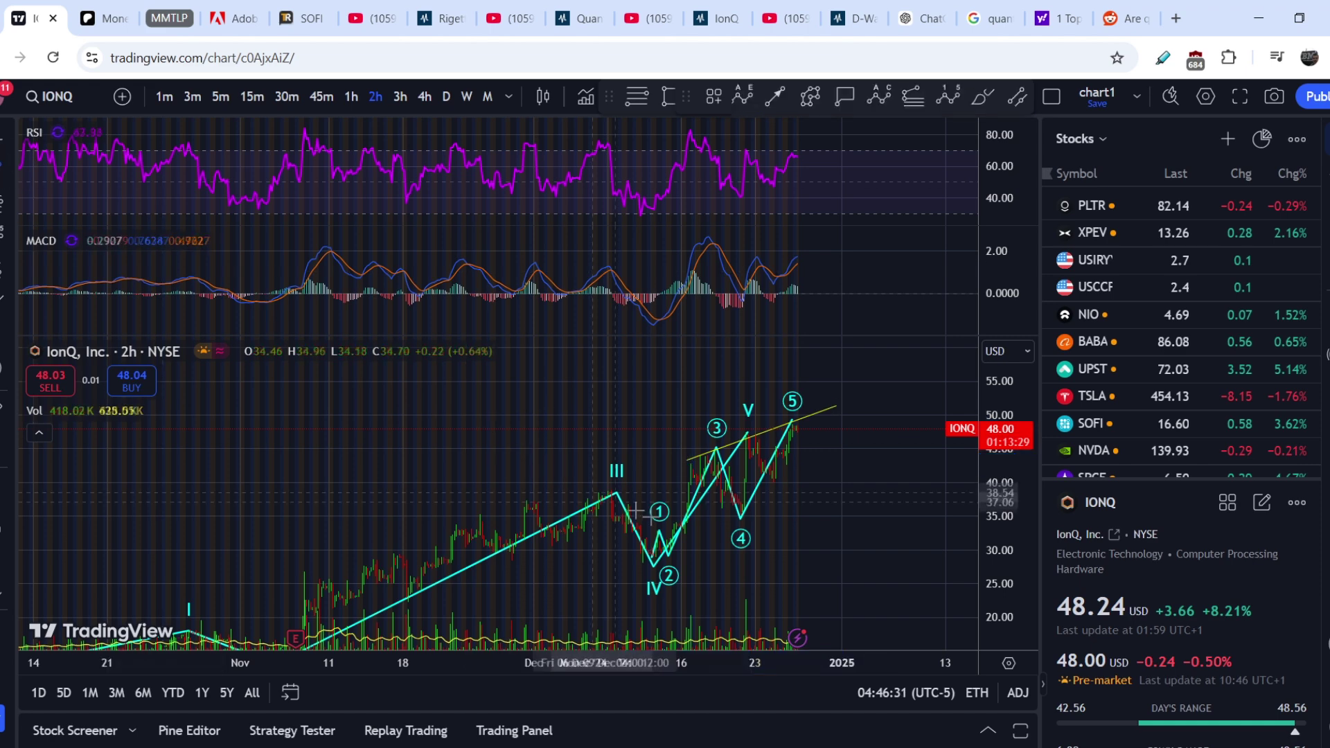
pyautogui.click(728, 536)
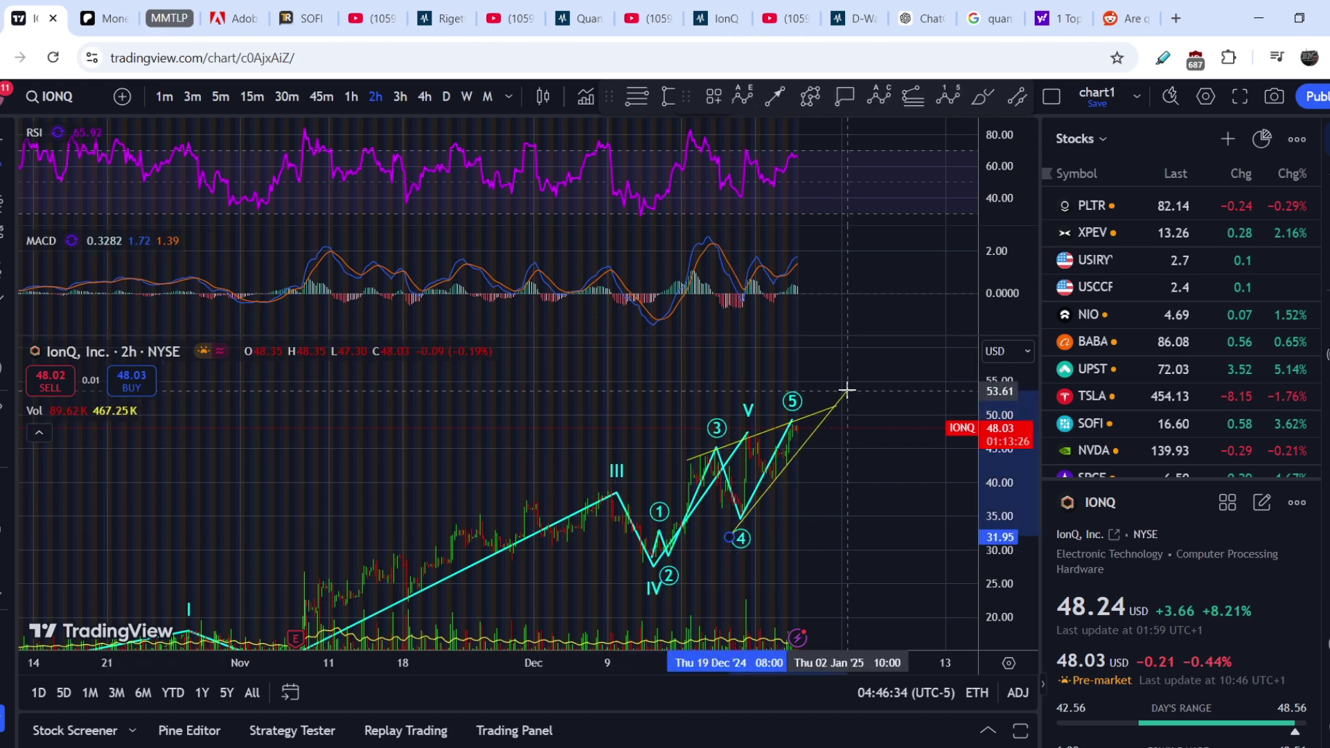
pyautogui.click(847, 392)
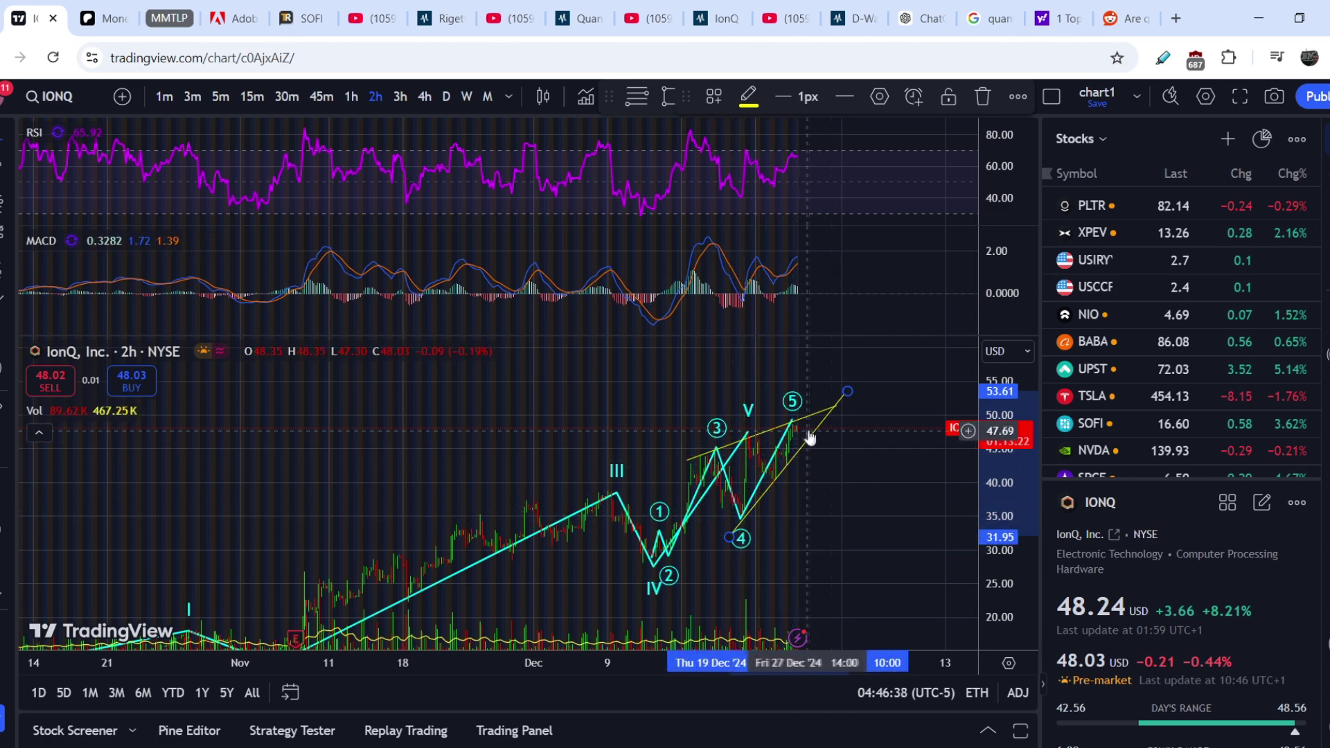
# Brush a magenta path from the latest candles, circle the break of the lower trend line, and continue it down to about 35.
pyautogui.scroll(5, 778, 490)
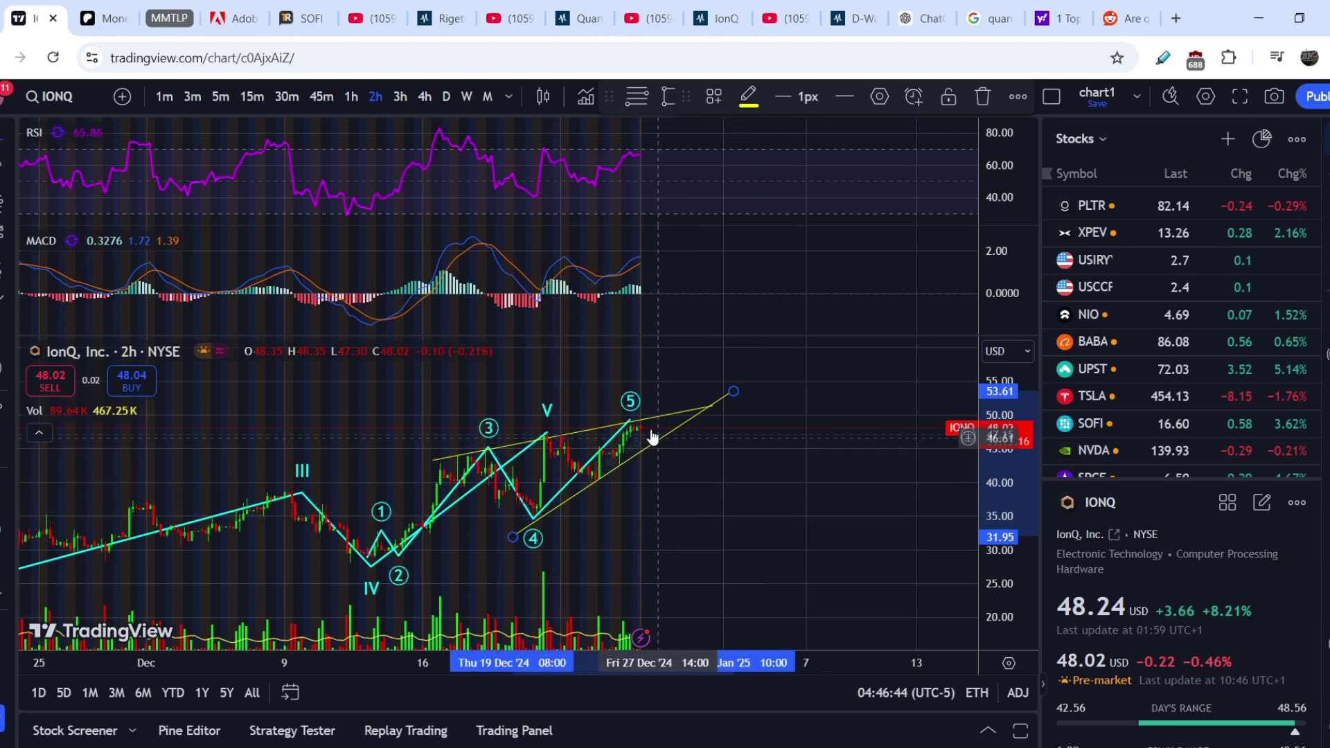
pyautogui.click(684, 187)
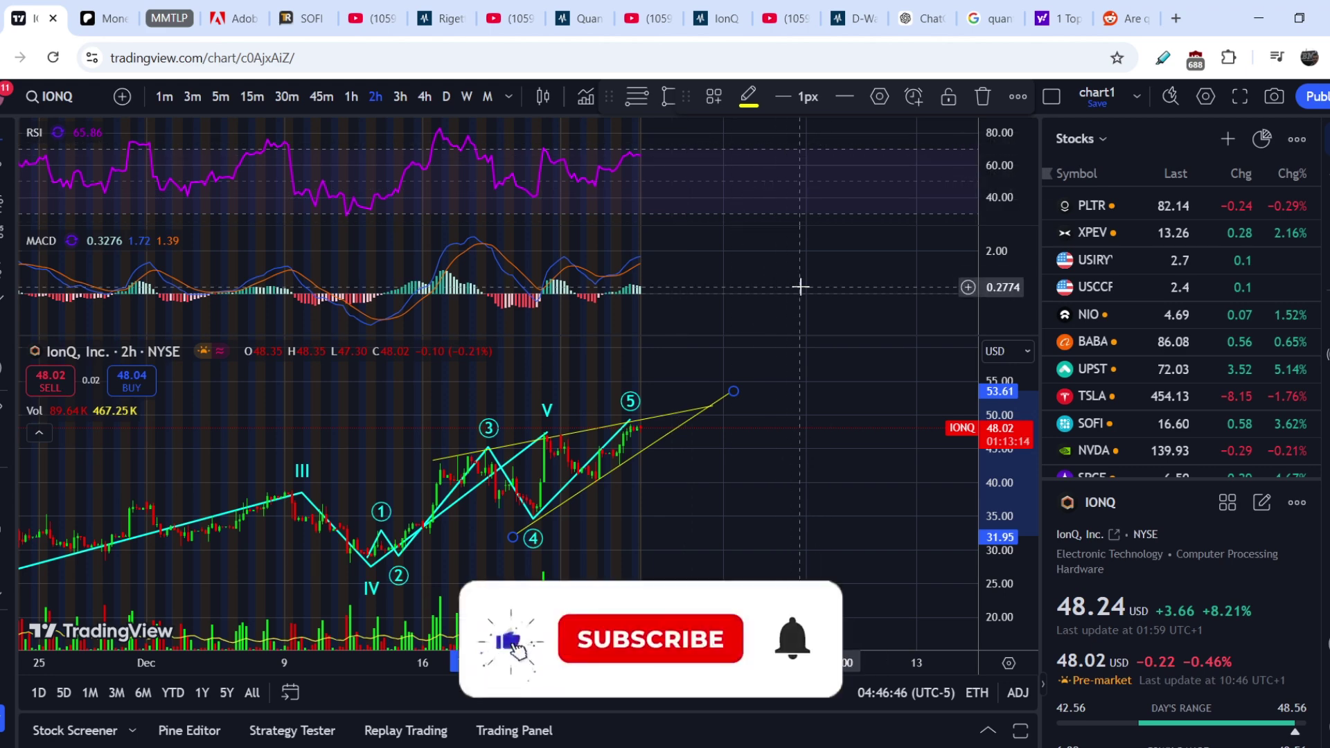
pyautogui.click(982, 97)
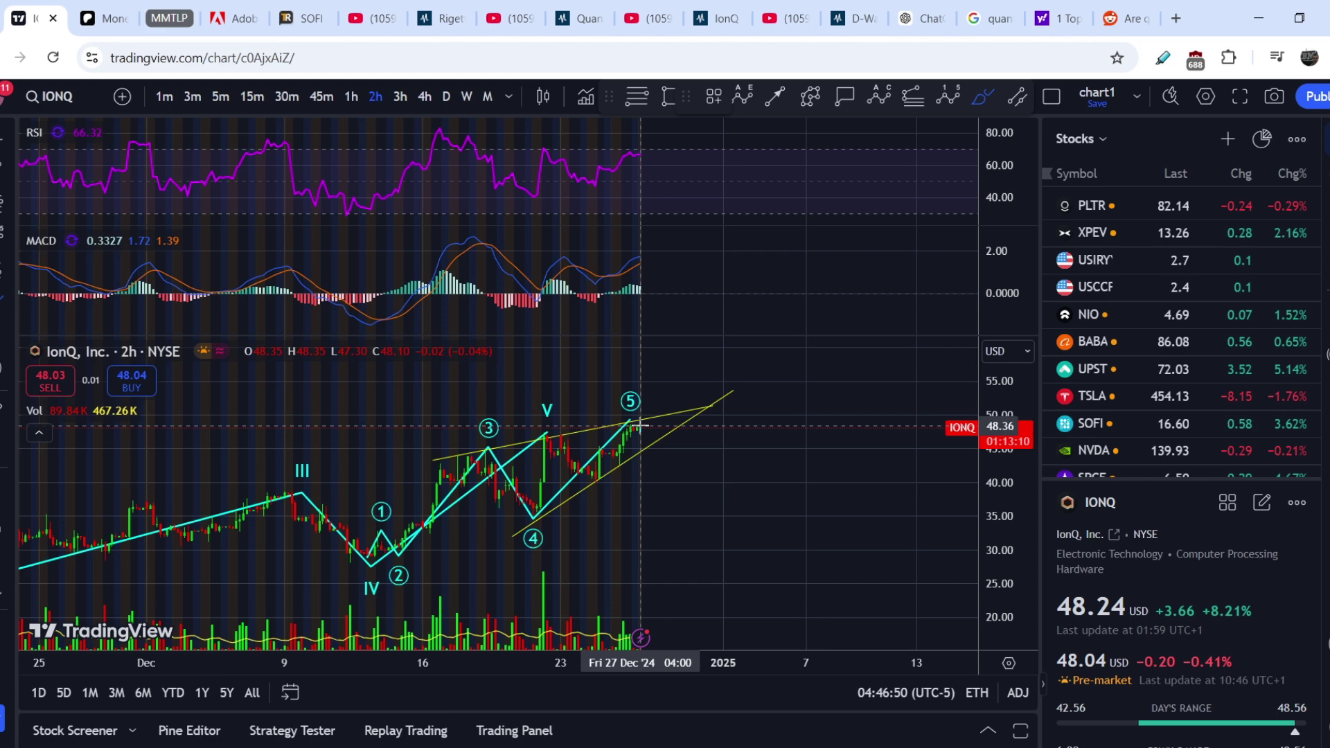
pyautogui.moveTo(641, 423); pyautogui.dragTo(663, 425)
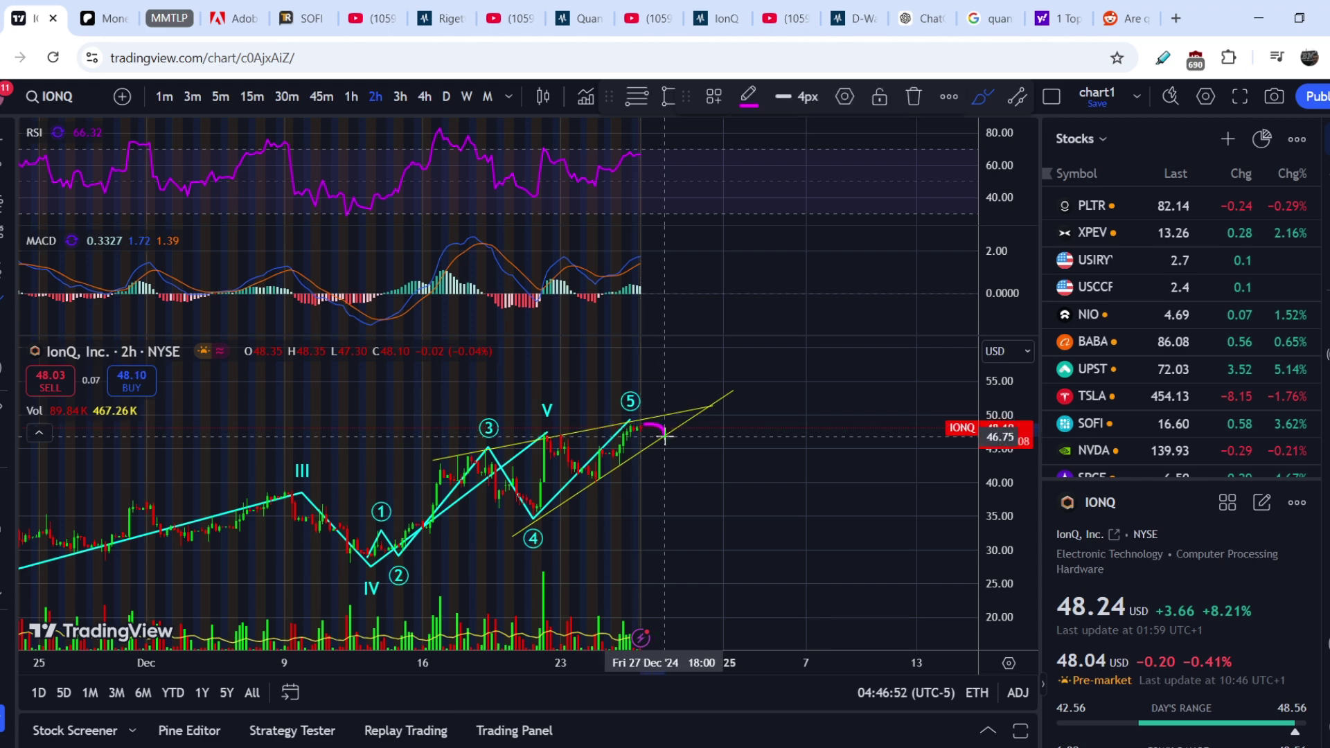
pyautogui.moveTo(674, 438); pyautogui.dragTo(666, 435)
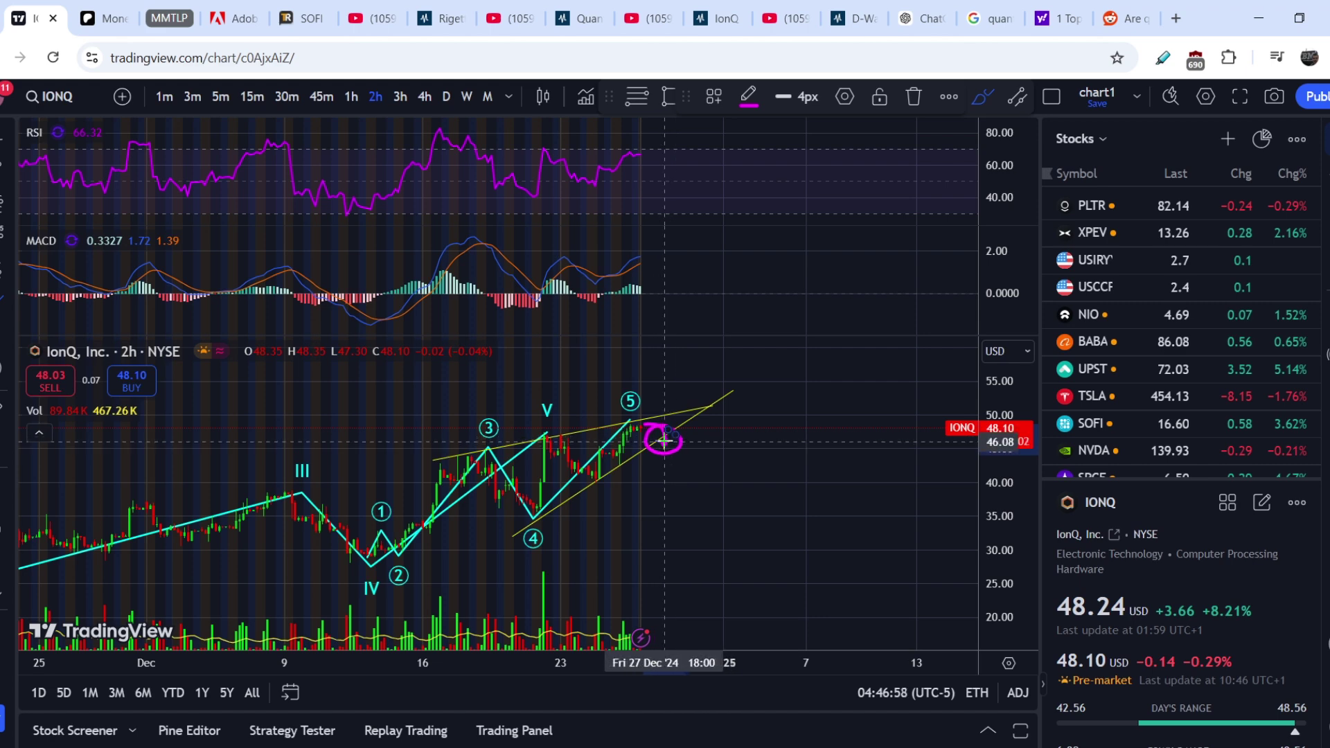
pyautogui.moveTo(664, 441); pyautogui.dragTo(681, 499)
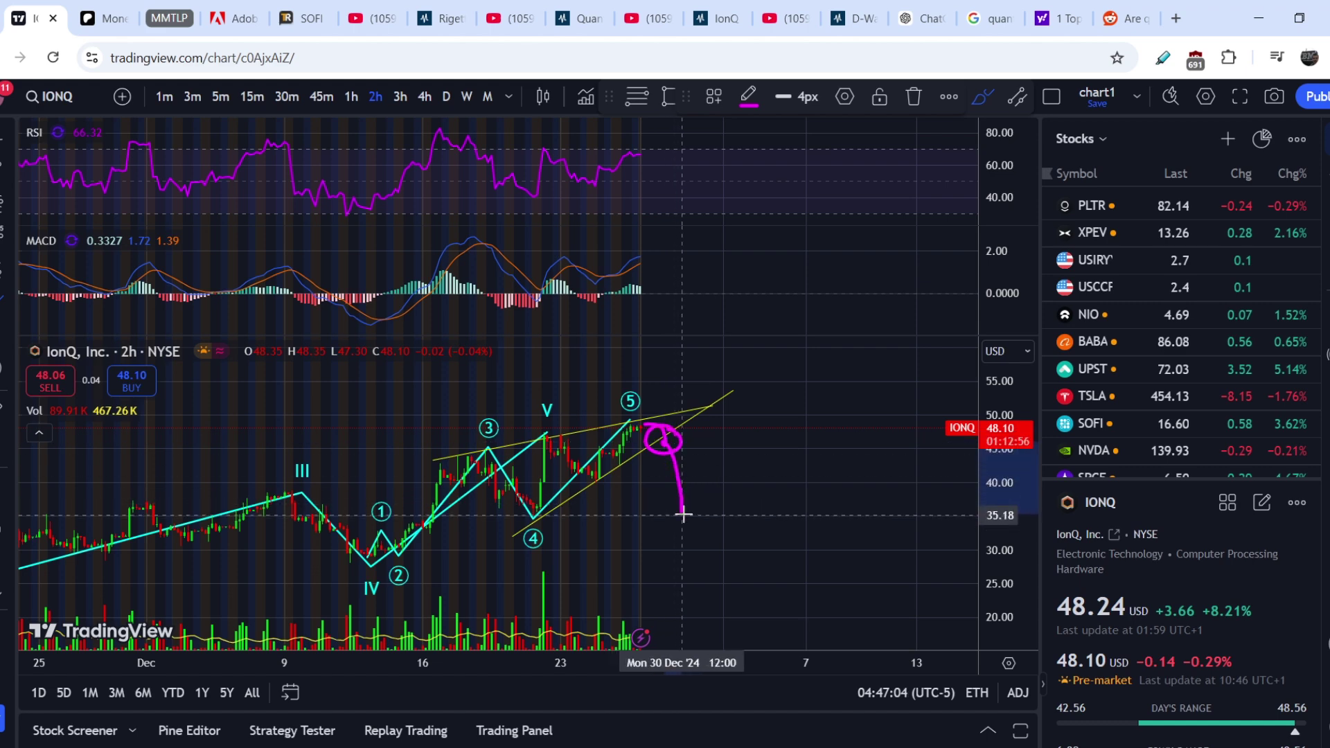
# Brush a short horizontal magenta mark near the 30 price level below the projected drop, and delete it.
pyautogui.scroll(-5, 683, 516)
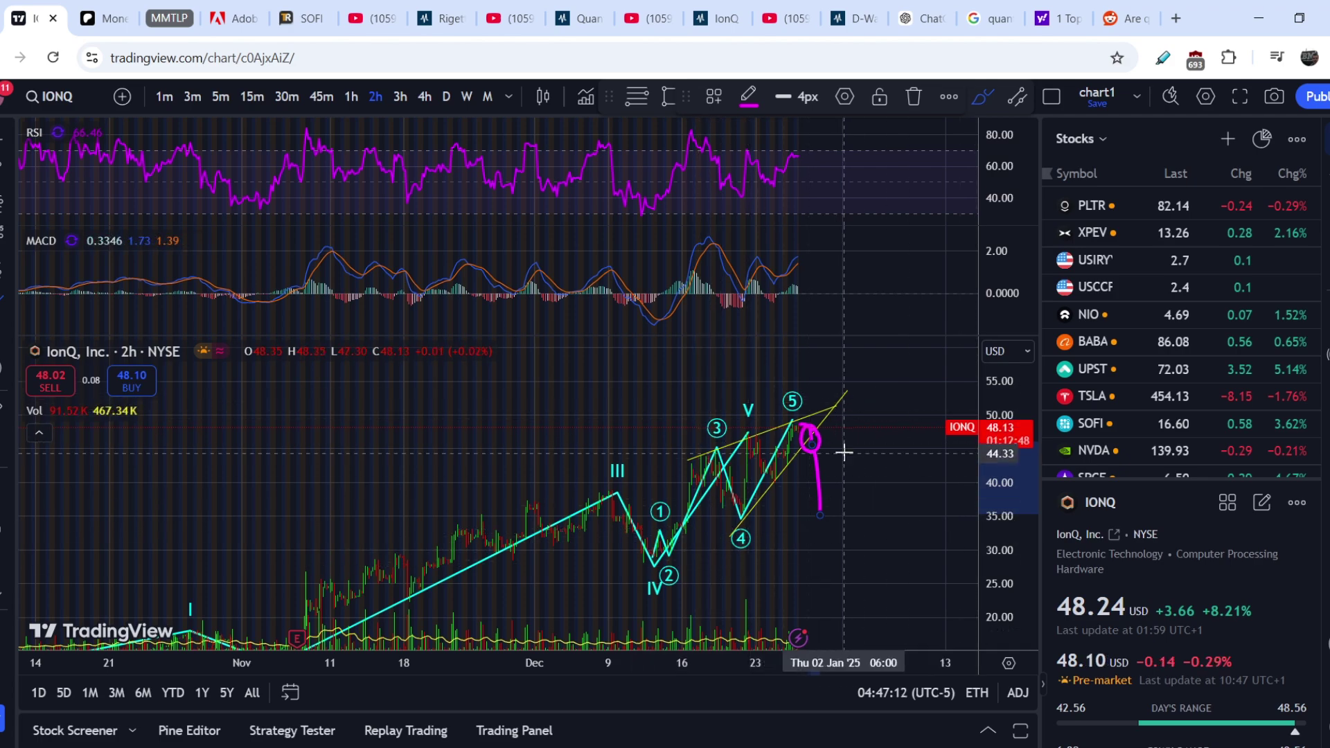
pyautogui.scroll(-5, 899, 460)
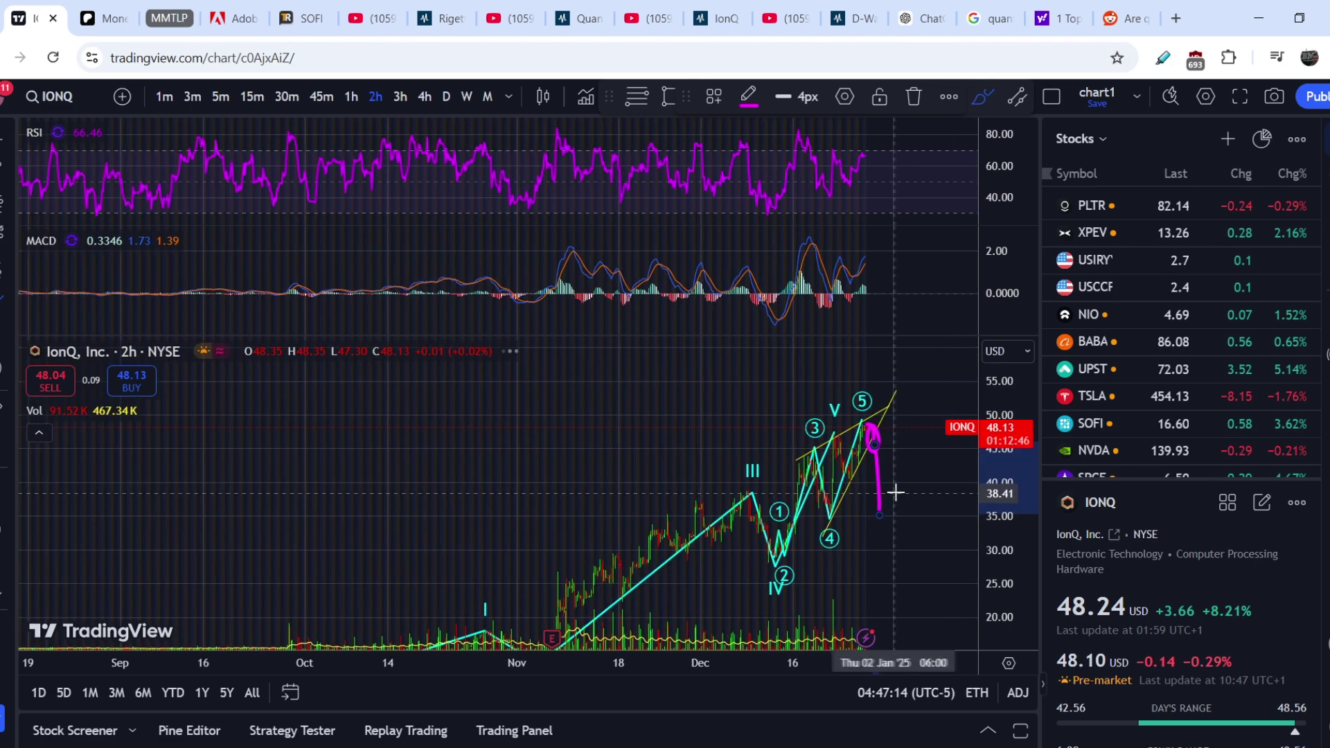
pyautogui.scroll(1, 897, 494)
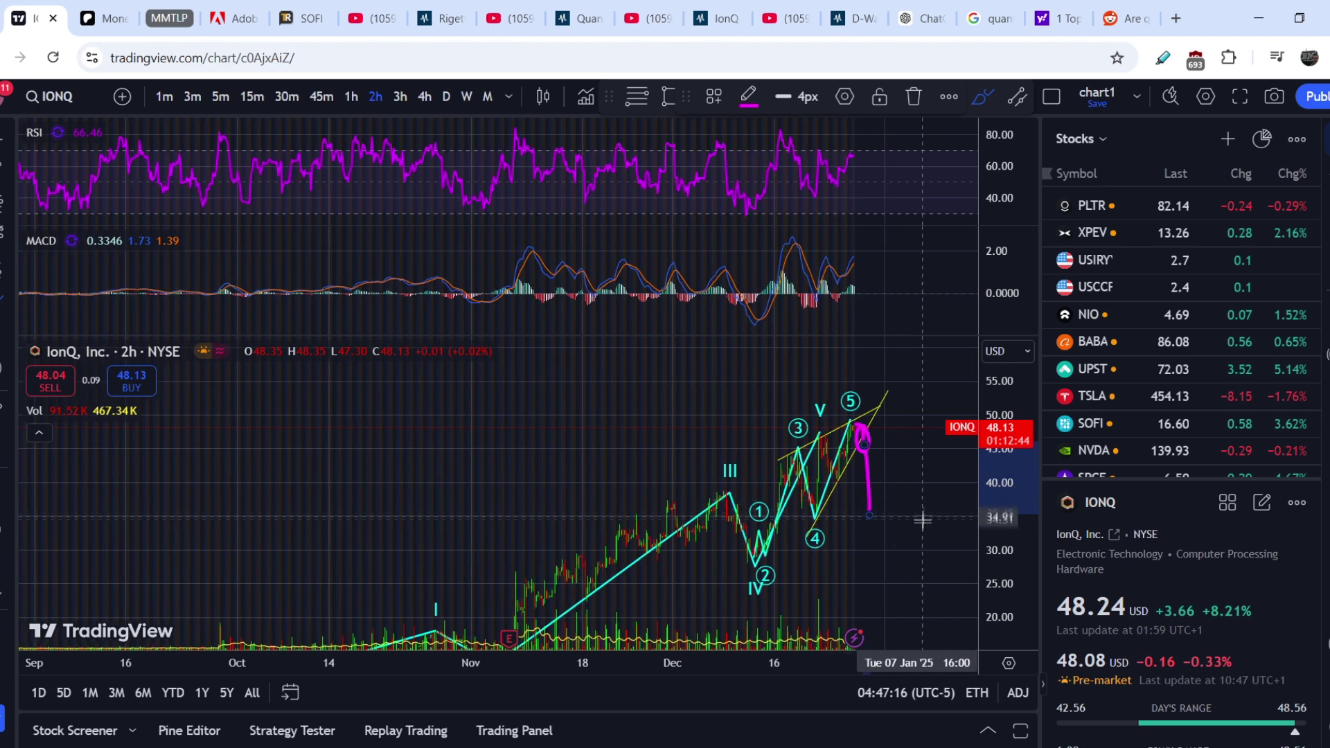
pyautogui.moveTo(899, 549); pyautogui.dragTo(841, 549)
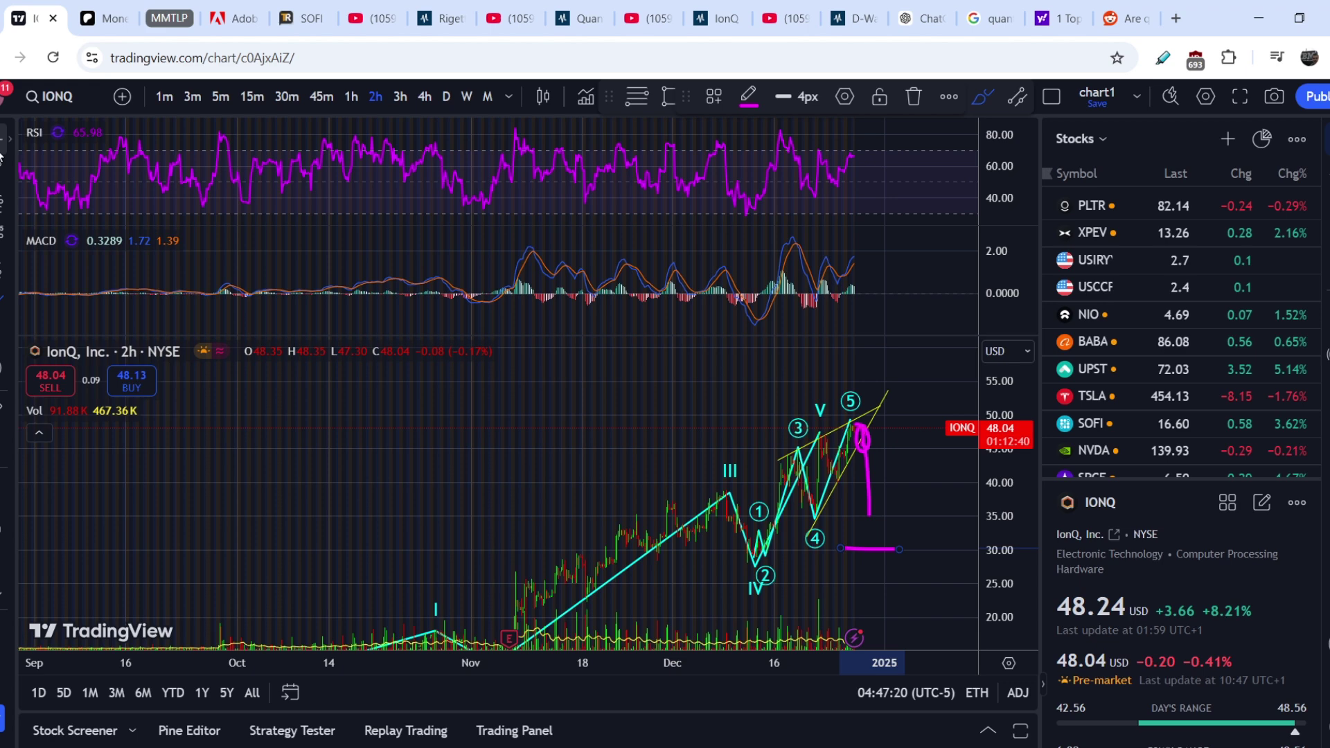
pyautogui.press('Delete')
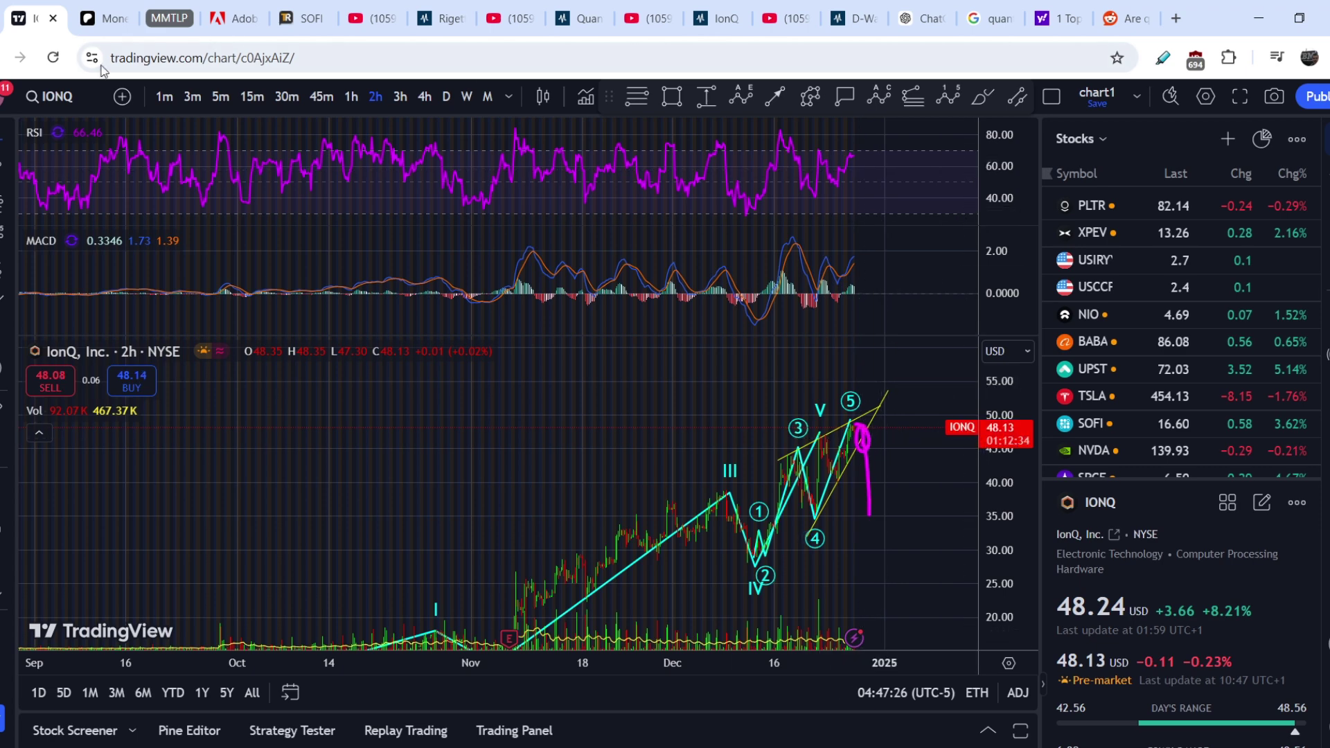
# Change the chart symbol to QBTS (NYSE) and check the earlier QBTS wave forecast in the YouTube video.
pyautogui.click(67, 96)
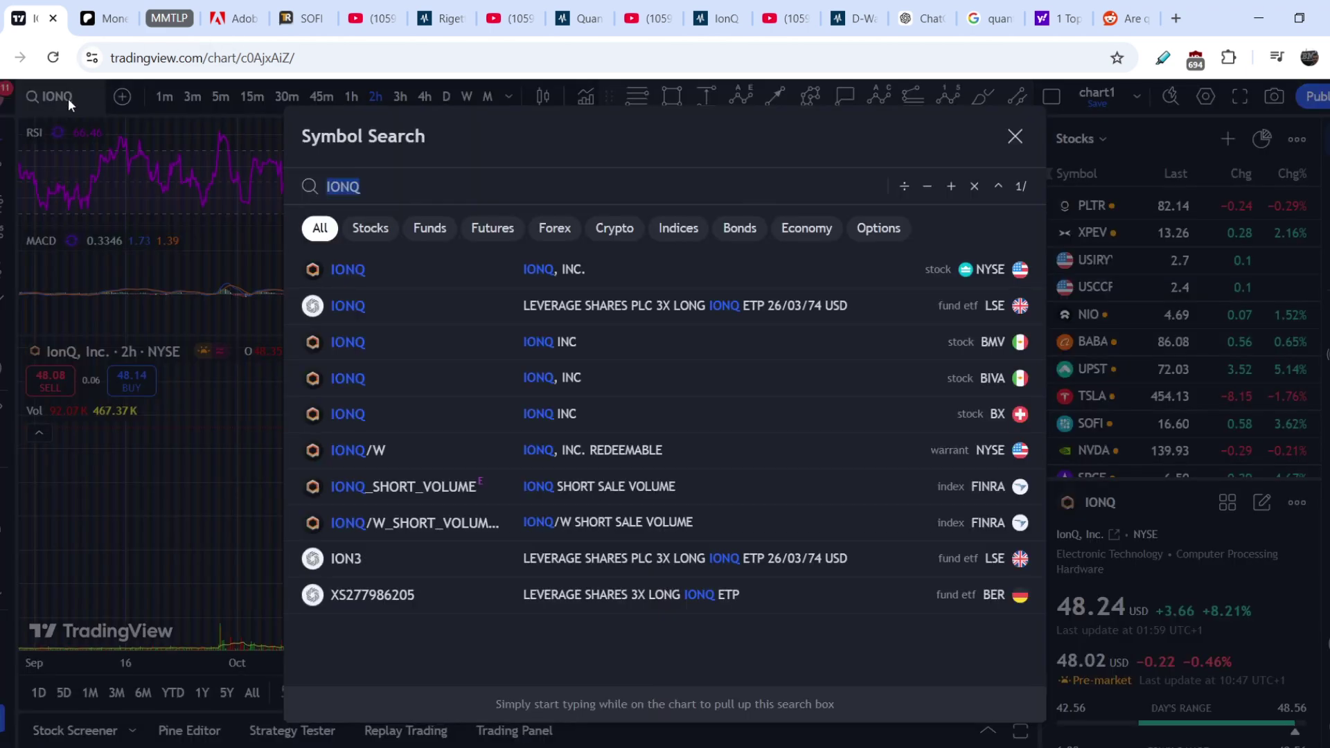
pyautogui.press('BackSpace')
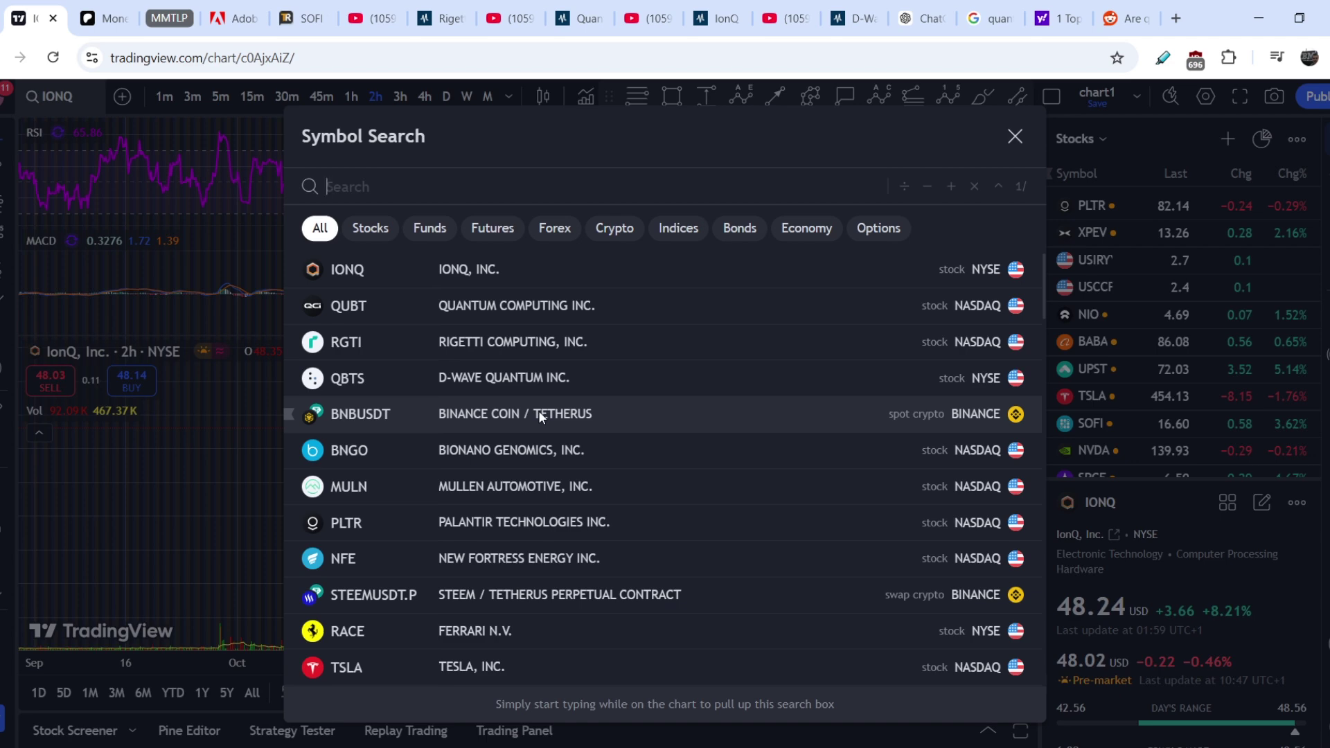
pyautogui.click(510, 379)
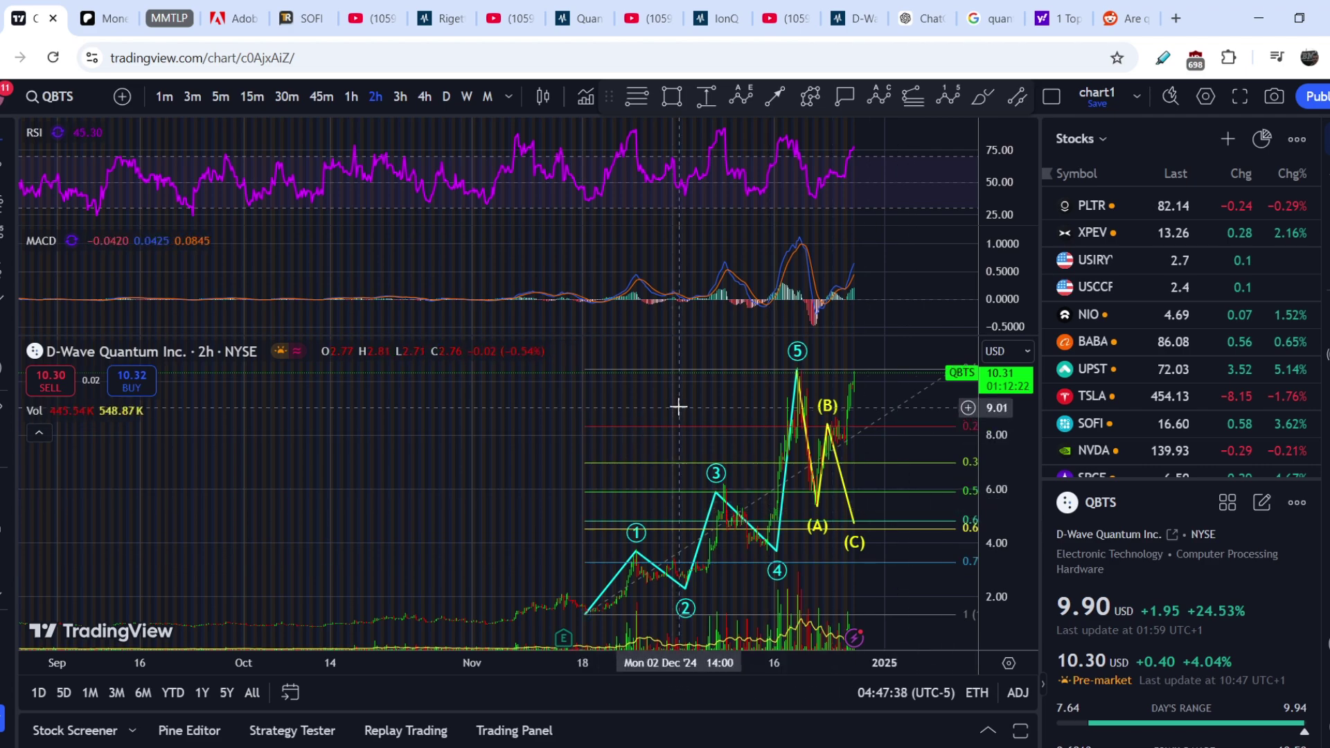
pyautogui.scroll(3, 677, 401)
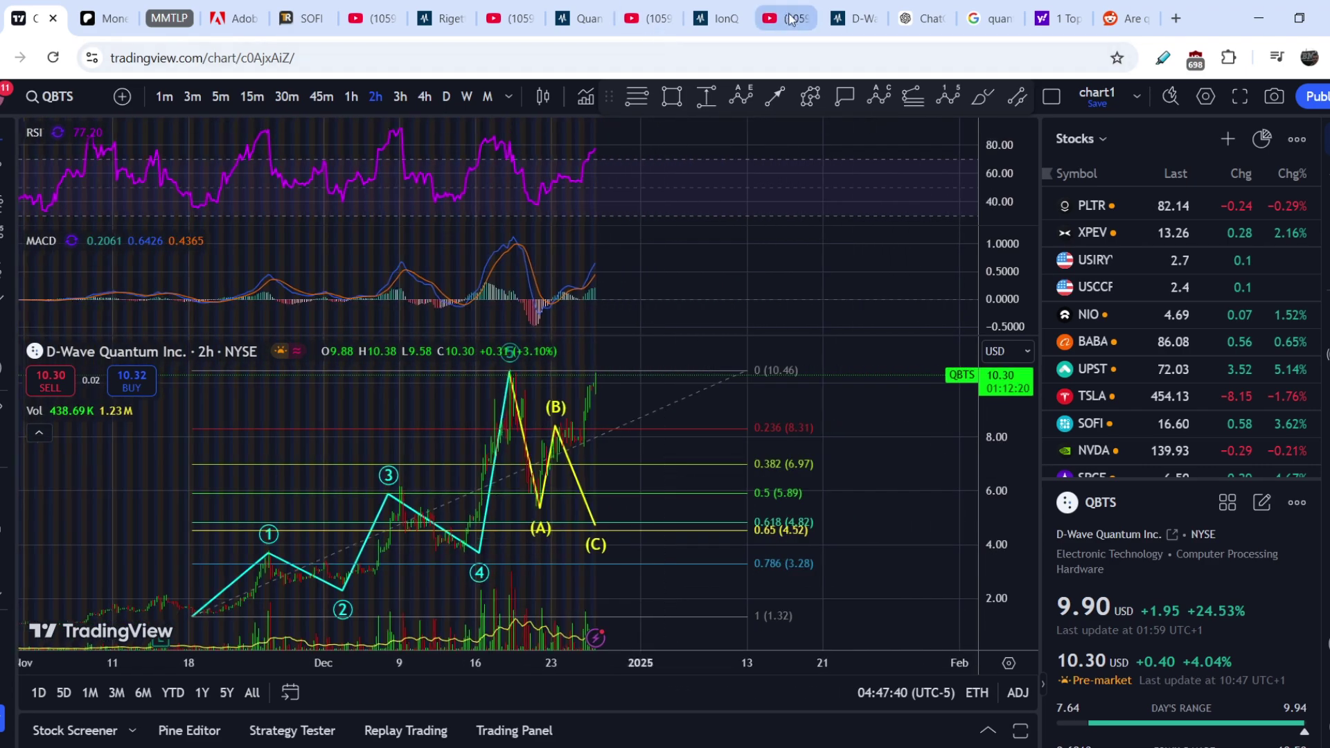
pyautogui.click(782, 19)
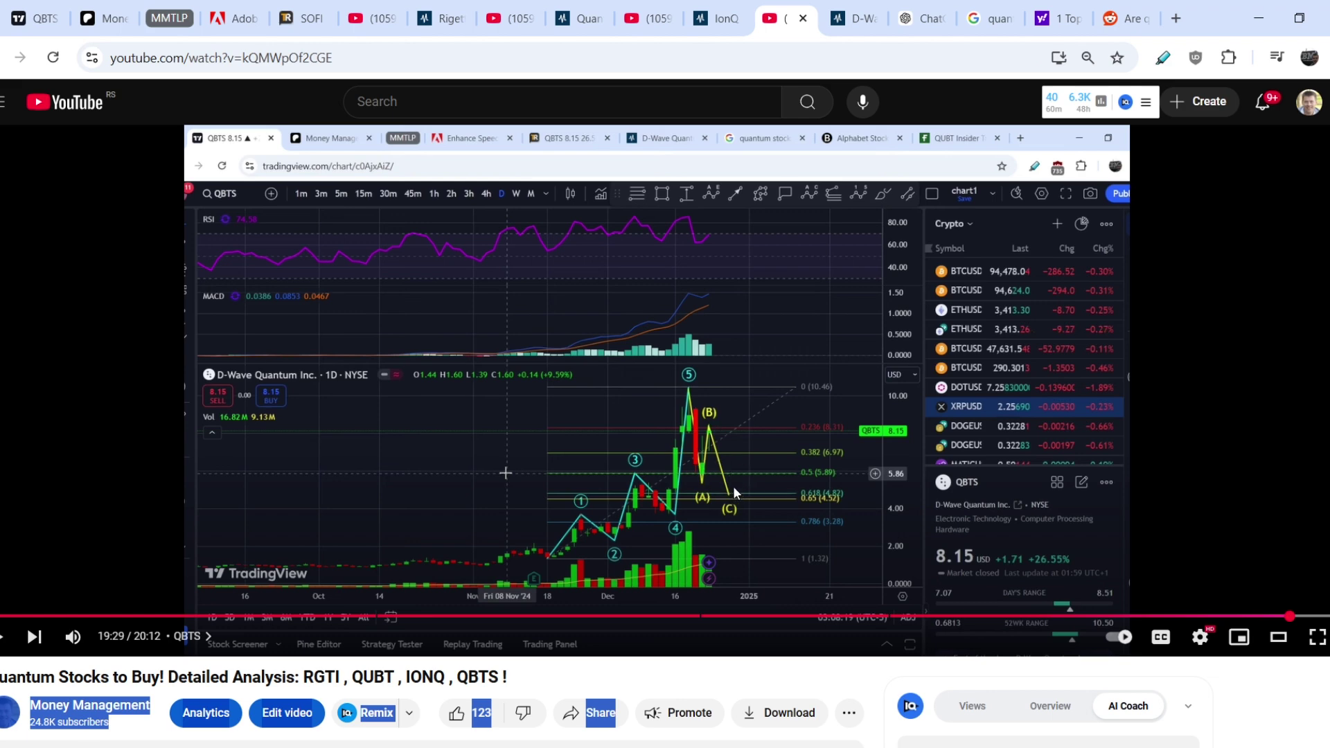
pyautogui.click(36, 19)
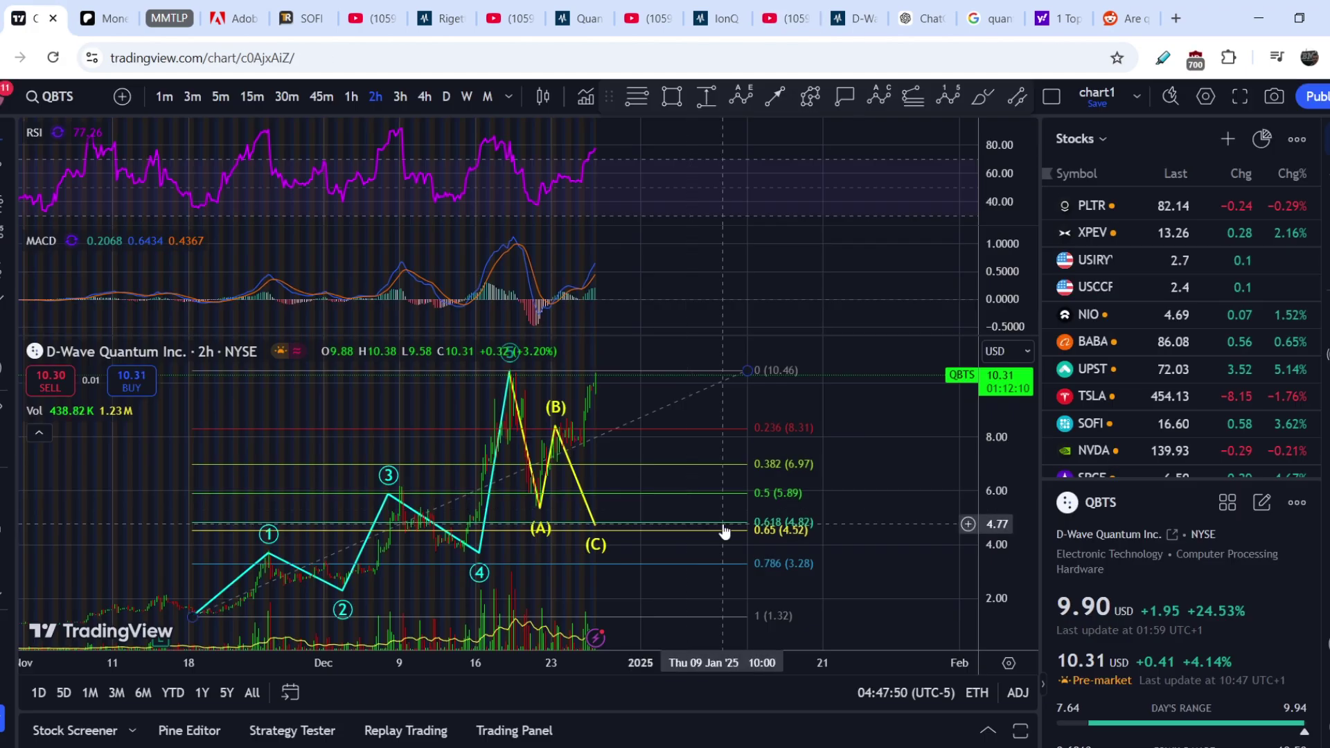
# Reshape the yellow ABC correction after wave 5, placing A at about 8.00, B at about 9.89 and C at the 20 December low.
pyautogui.scroll(5, 724, 531)
pyautogui.moveTo(545, 409); pyautogui.dragTo(429, 422)
pyautogui.scroll(3, 451, 436)
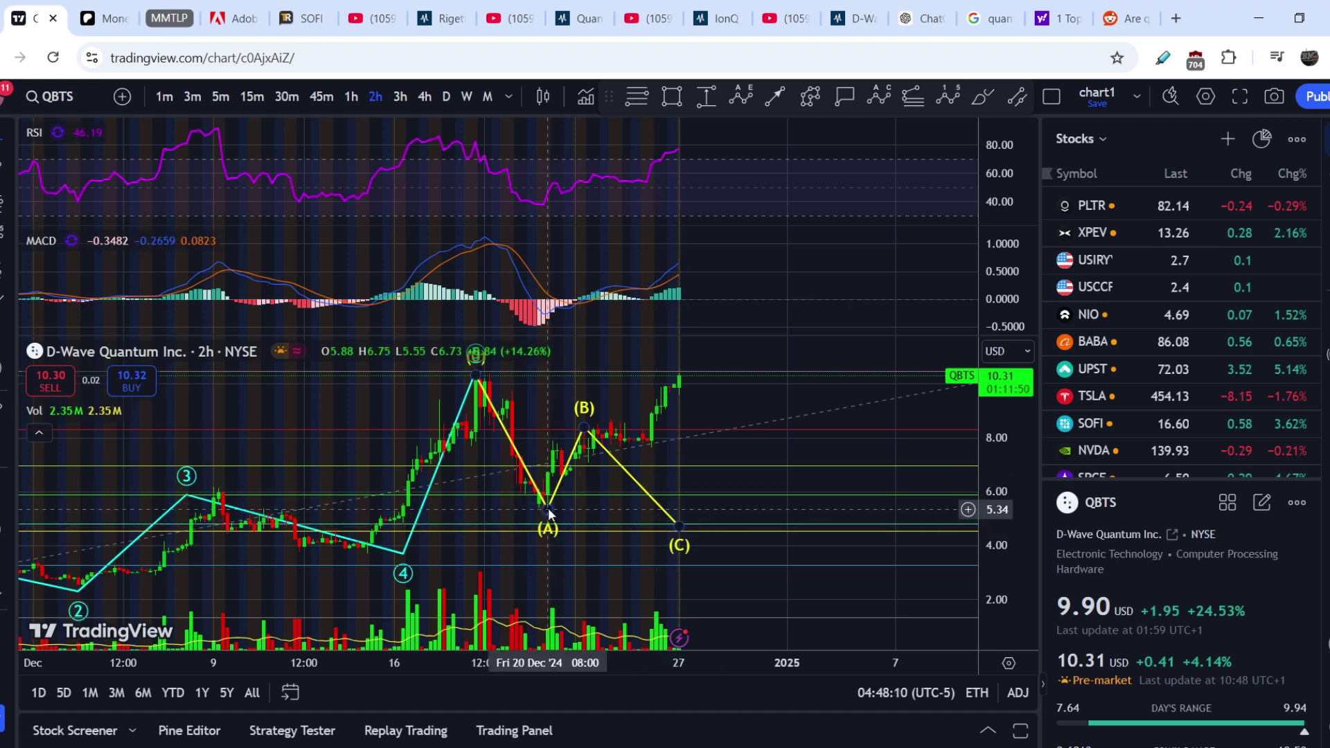
pyautogui.moveTo(548, 511); pyautogui.dragTo(494, 438)
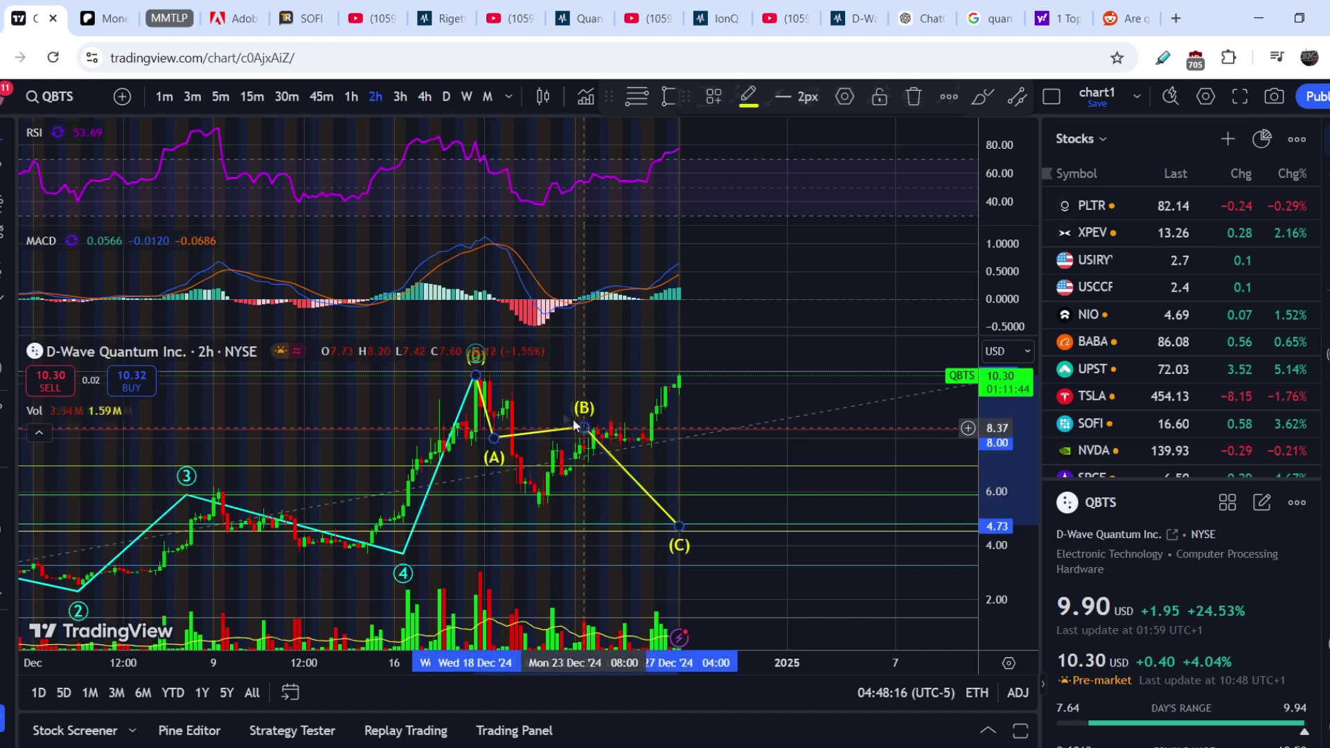
pyautogui.moveTo(573, 424); pyautogui.dragTo(513, 390)
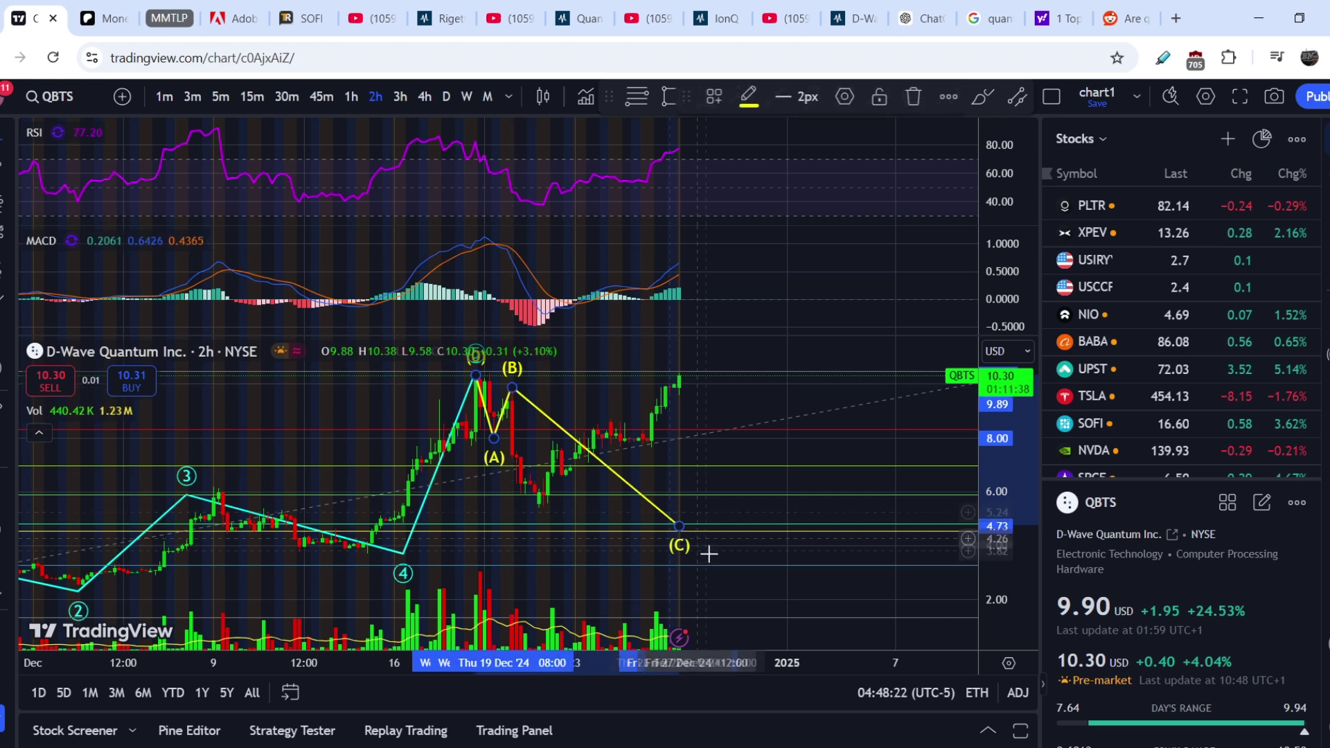
pyautogui.moveTo(677, 525); pyautogui.dragTo(543, 496)
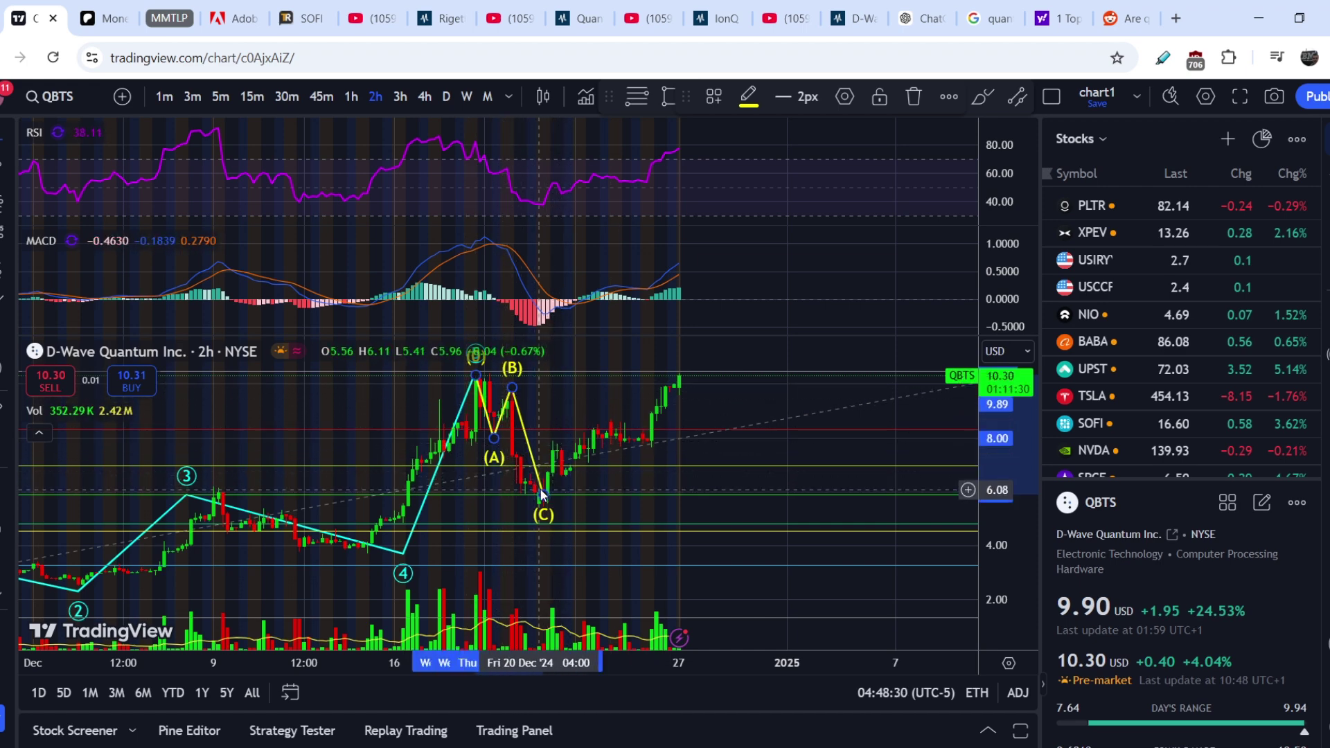
pyautogui.click(840, 246)
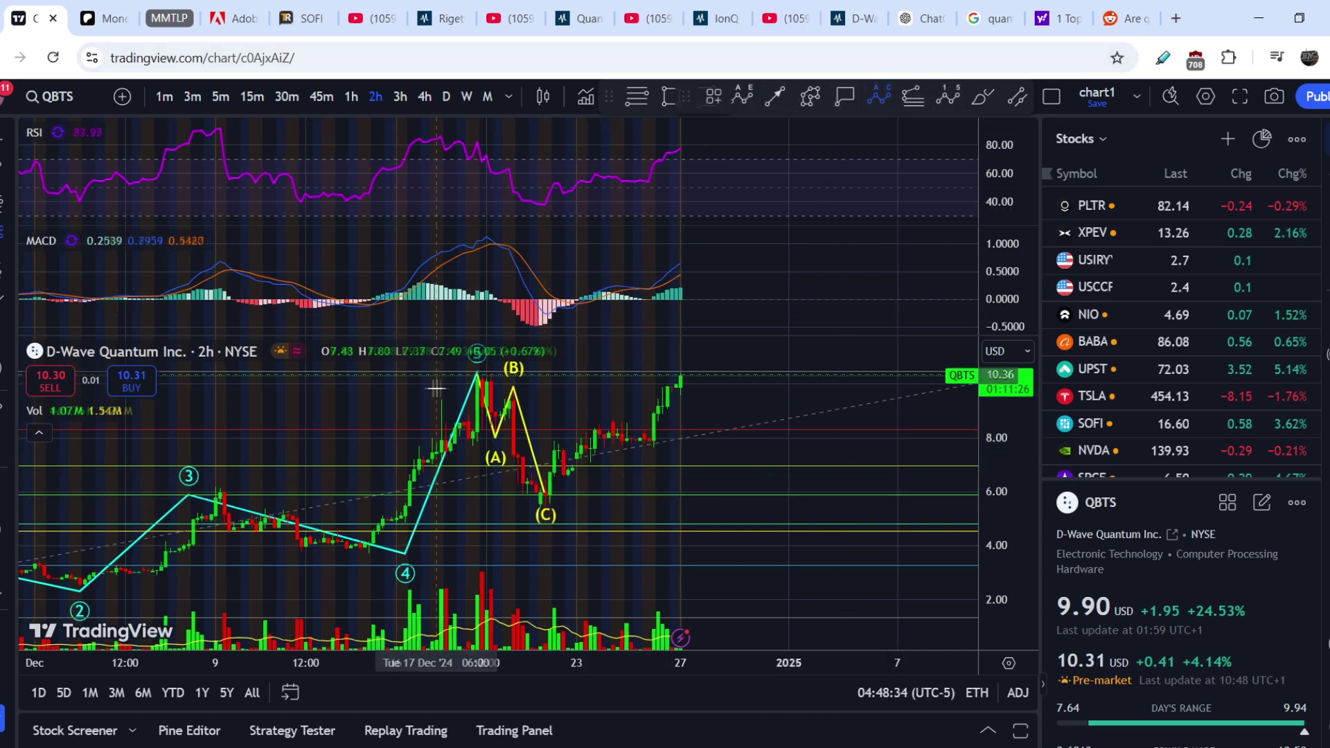
# Draw a larger ABC correction from the wave 5 top, with A at about 5.31, B at about 8.58 and C at about 2.88.
pyautogui.click(474, 372)
pyautogui.click(541, 511)
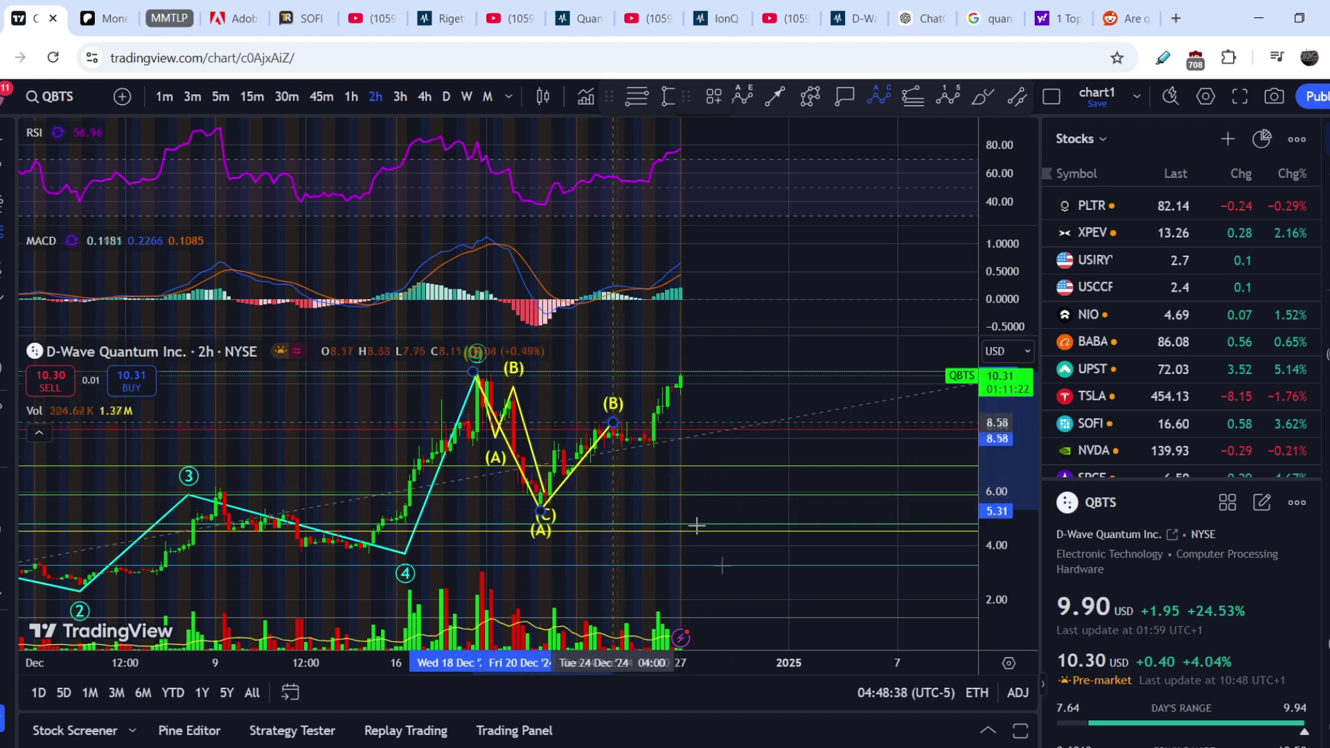
pyautogui.click(643, 456)
pyautogui.click(725, 576)
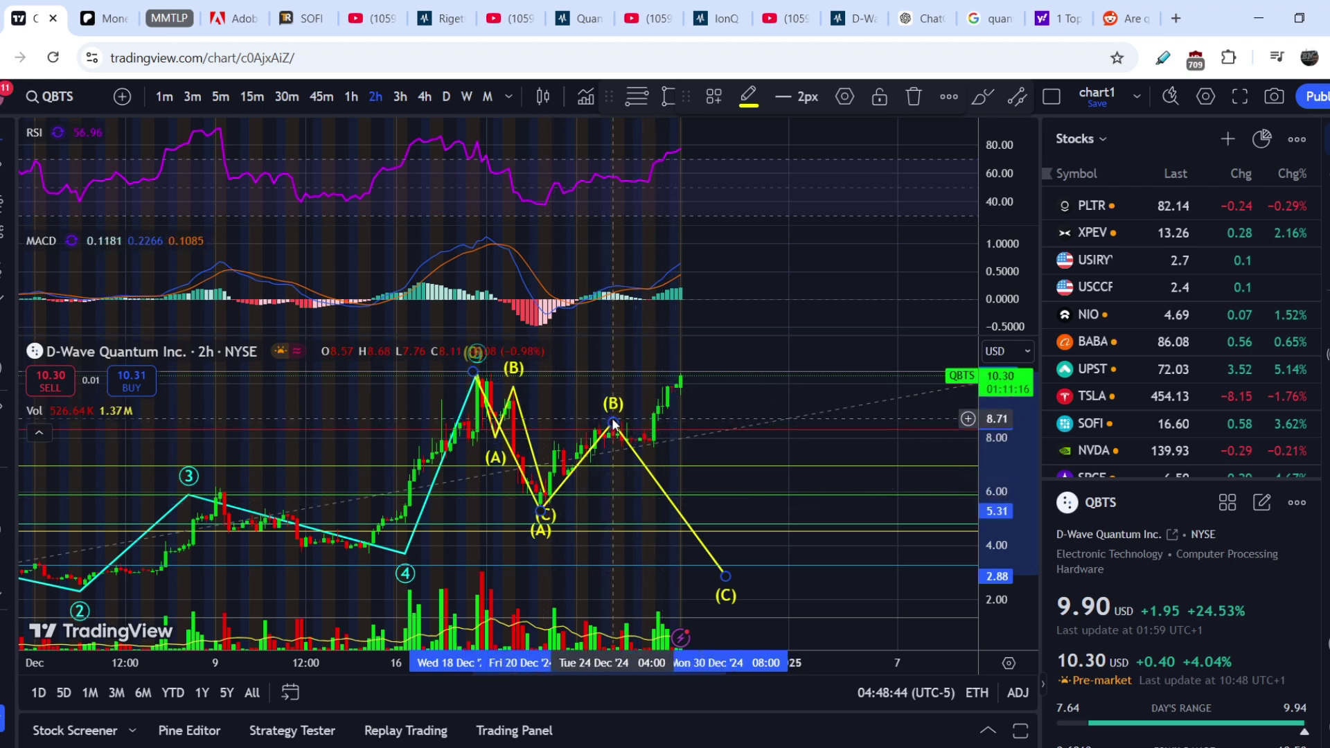
# Raise the larger correction's point B just above the 10.46 Fibonacci level beyond the latest candles, and its point C to about 4.93.
pyautogui.moveTo(613, 424); pyautogui.dragTo(684, 379)
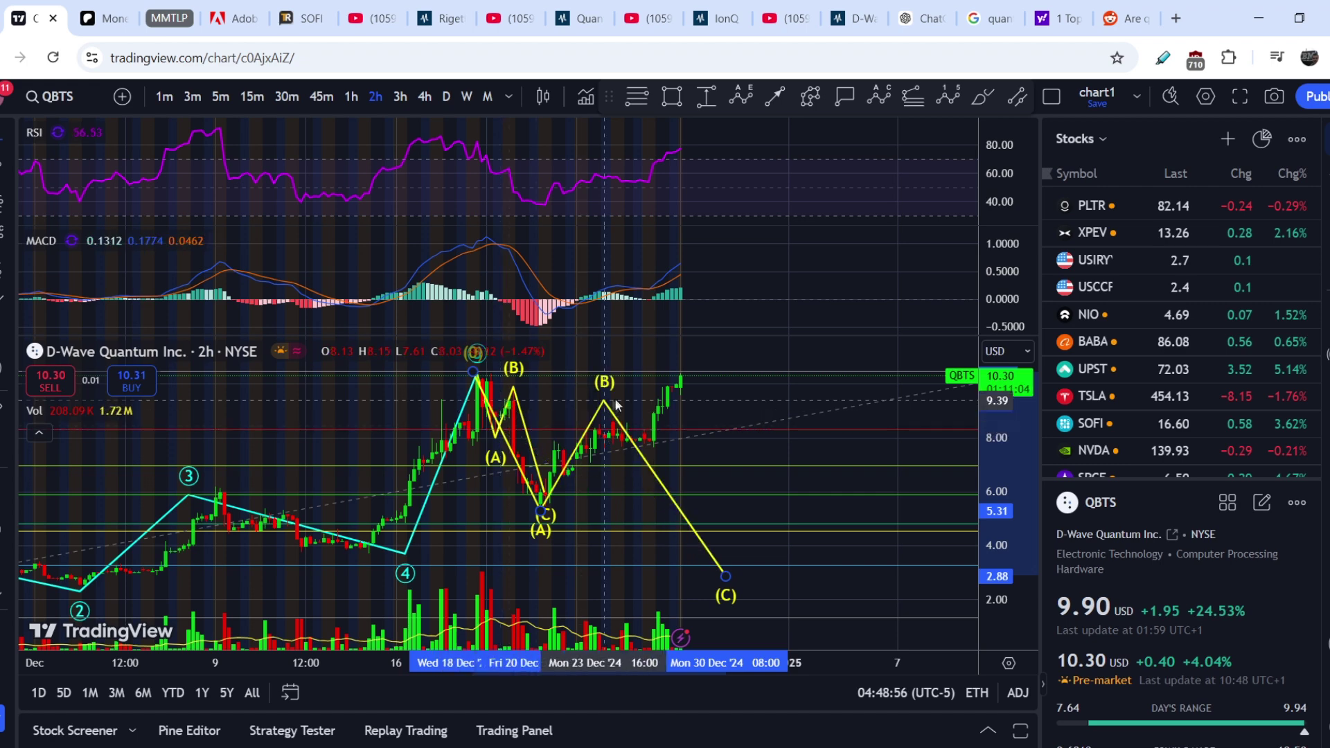
pyautogui.moveTo(684, 378); pyautogui.dragTo(694, 364)
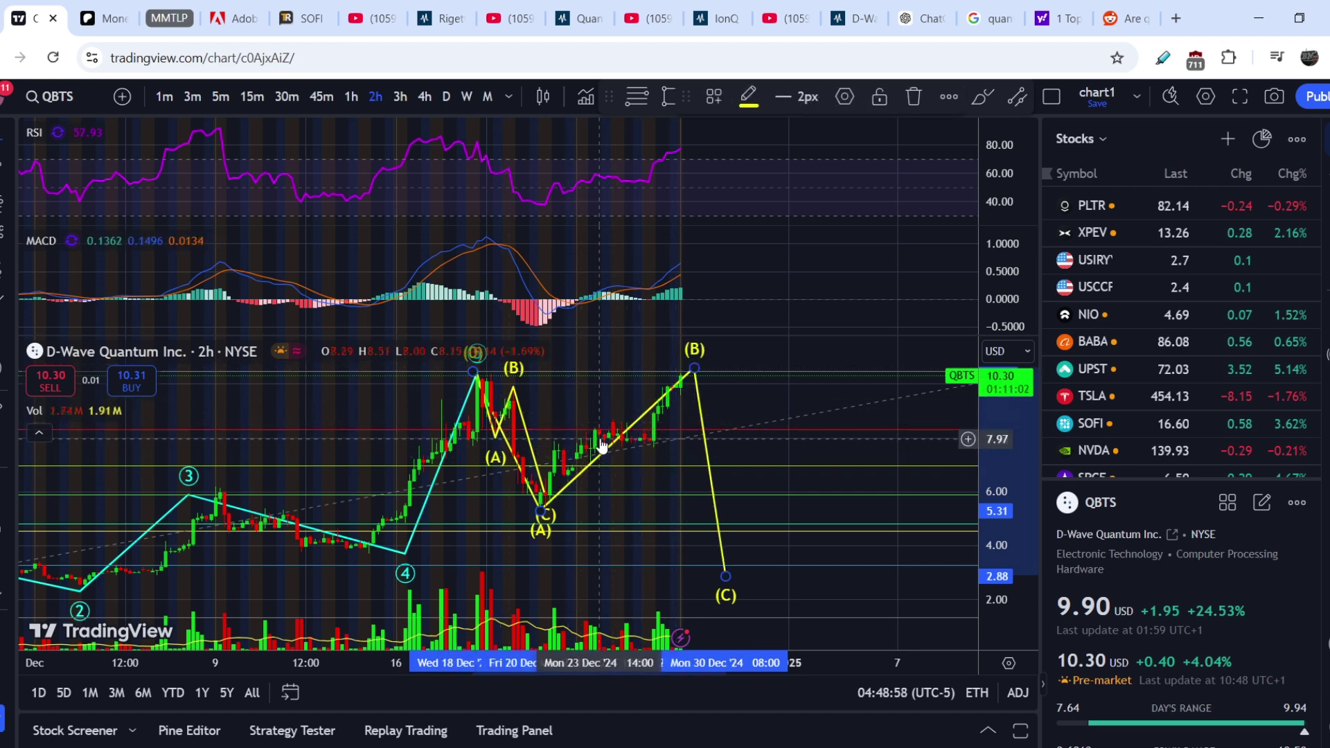
pyautogui.click(545, 441)
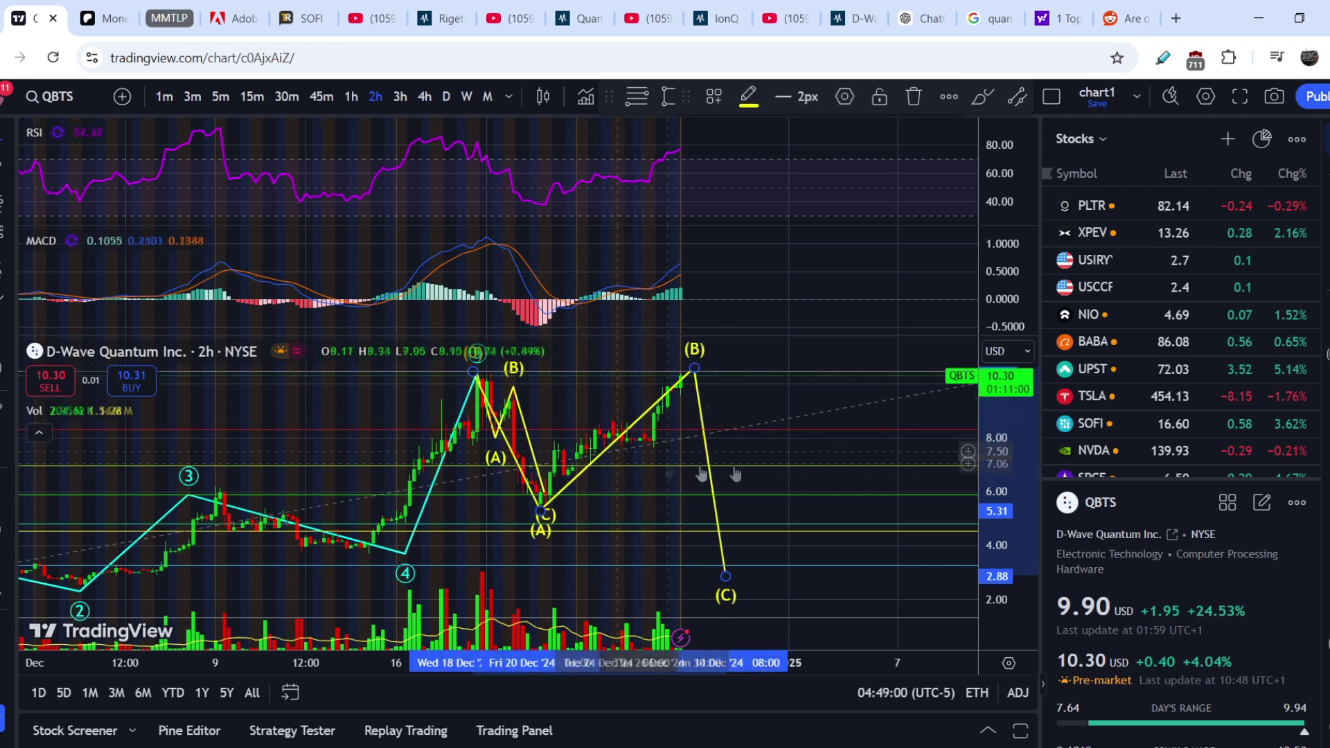
pyautogui.moveTo(725, 580)
pyautogui.mouseDown()
pyautogui.moveTo(766, 499)
pyautogui.moveTo(753, 522)
pyautogui.mouseUp()
# Review the QBTS waves, RSI and MACD on the 4-hour and daily timeframes.
pyautogui.scroll(-3, 668, 485)
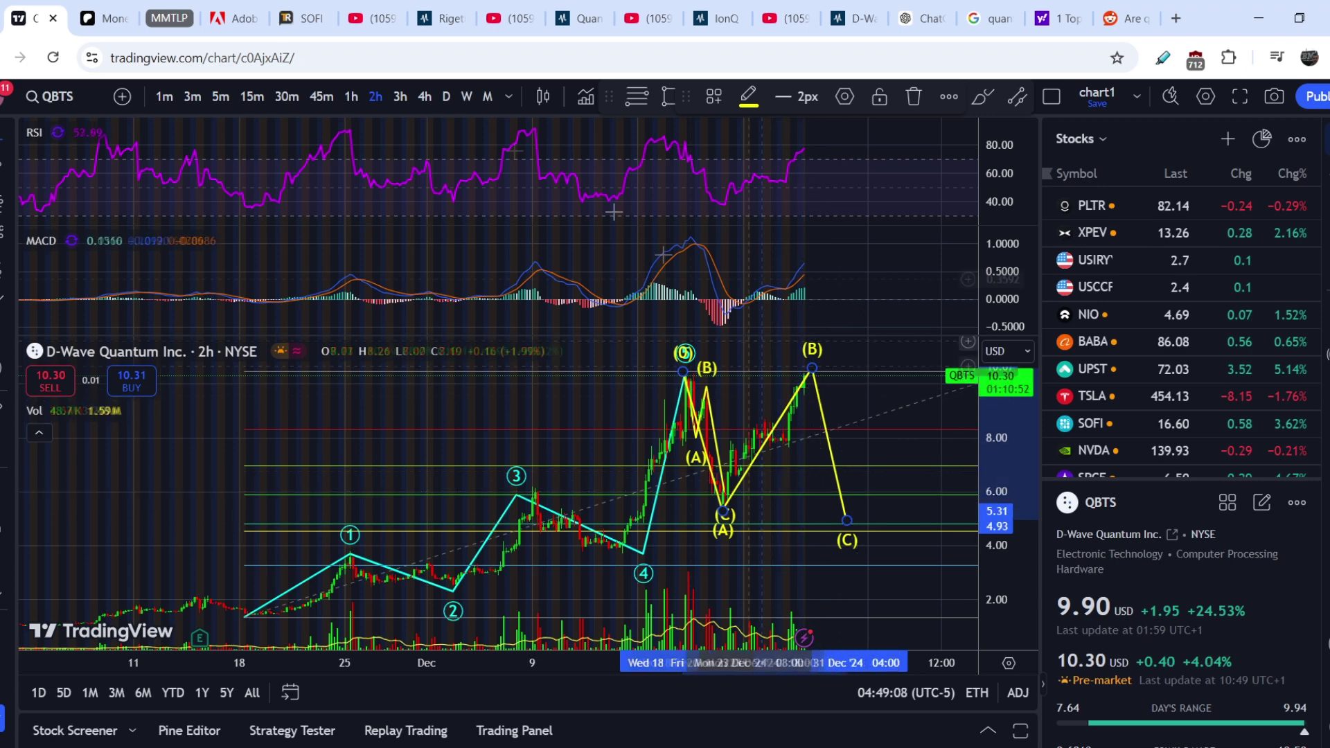
pyautogui.scroll(-2, 510, 159)
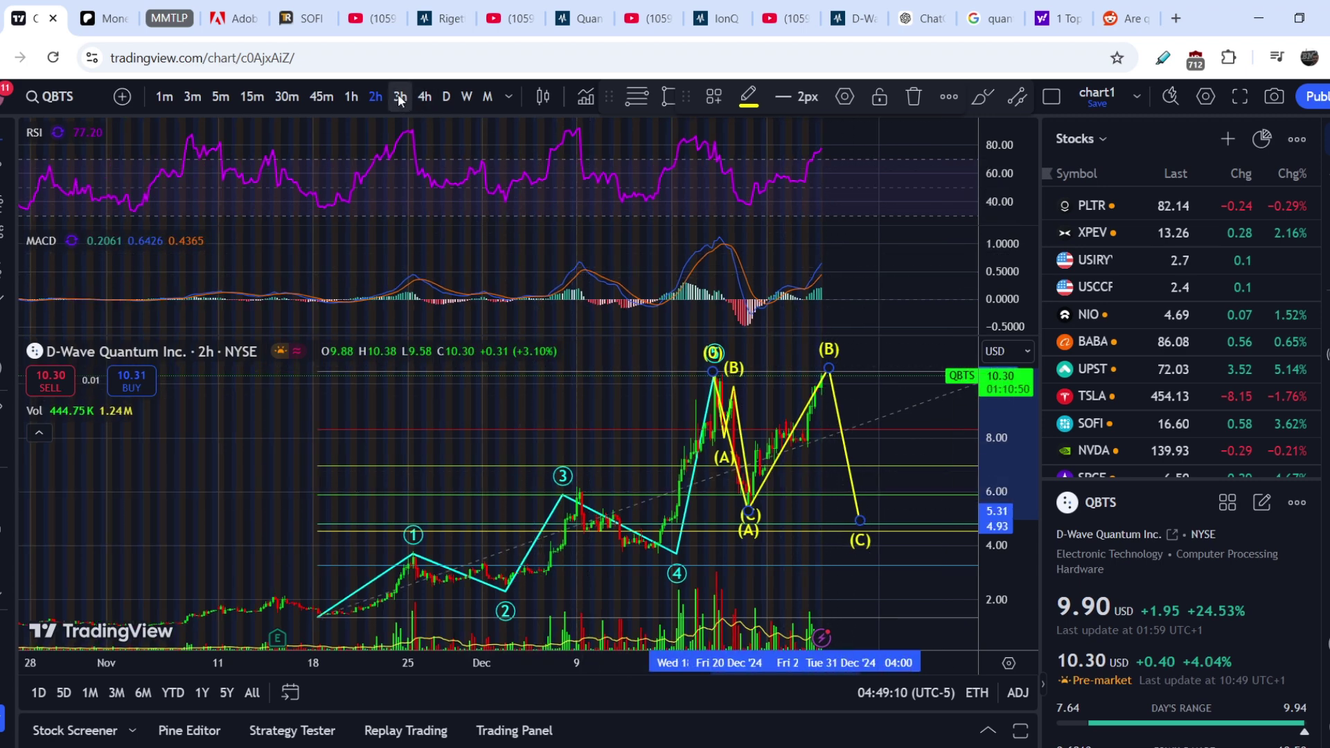
pyautogui.click(424, 97)
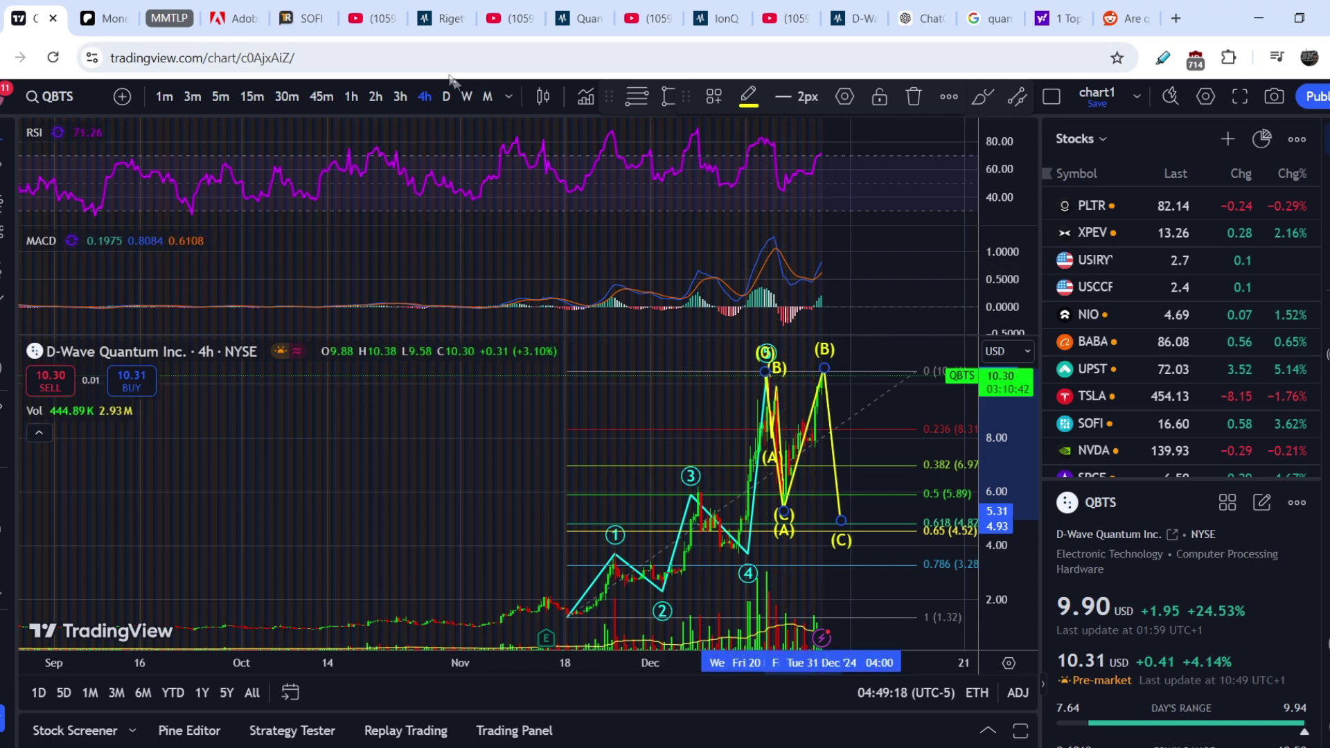
pyautogui.click(446, 95)
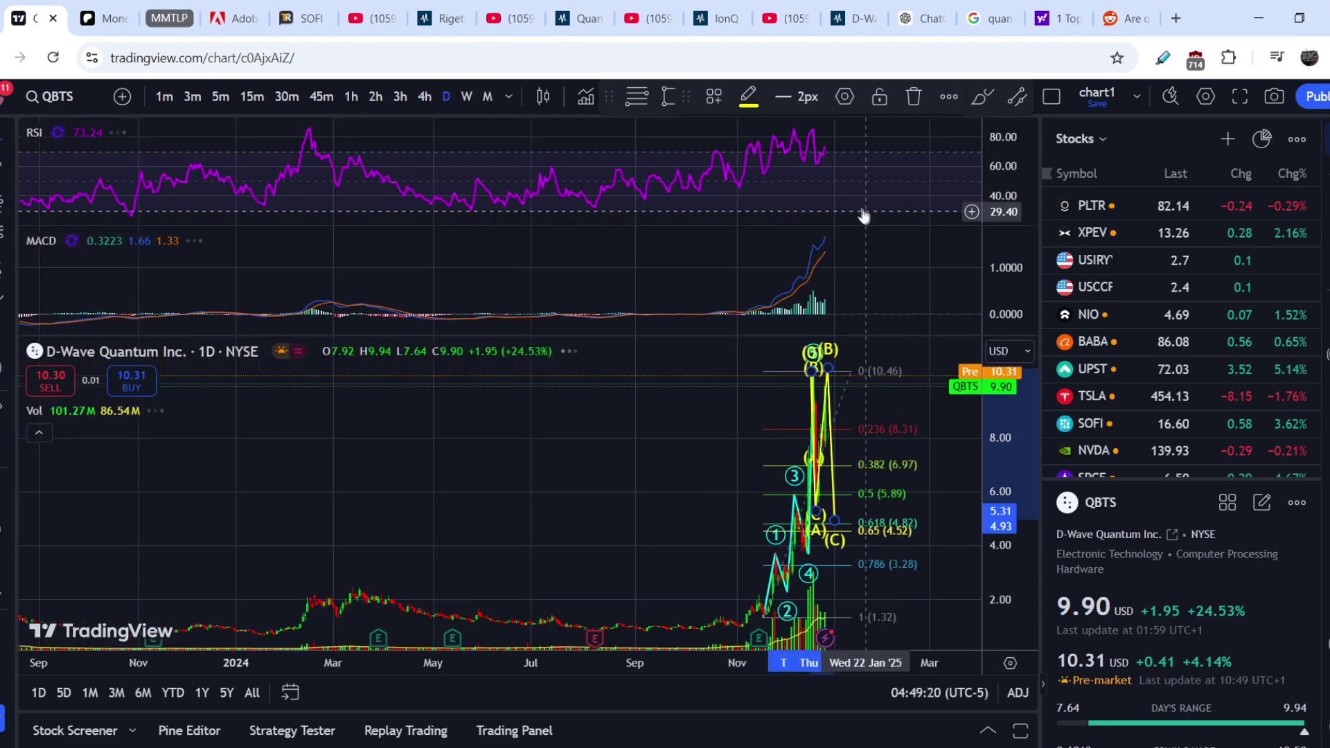
pyautogui.scroll(3, 773, 274)
pyautogui.moveTo(773, 274); pyautogui.dragTo(544, 276)
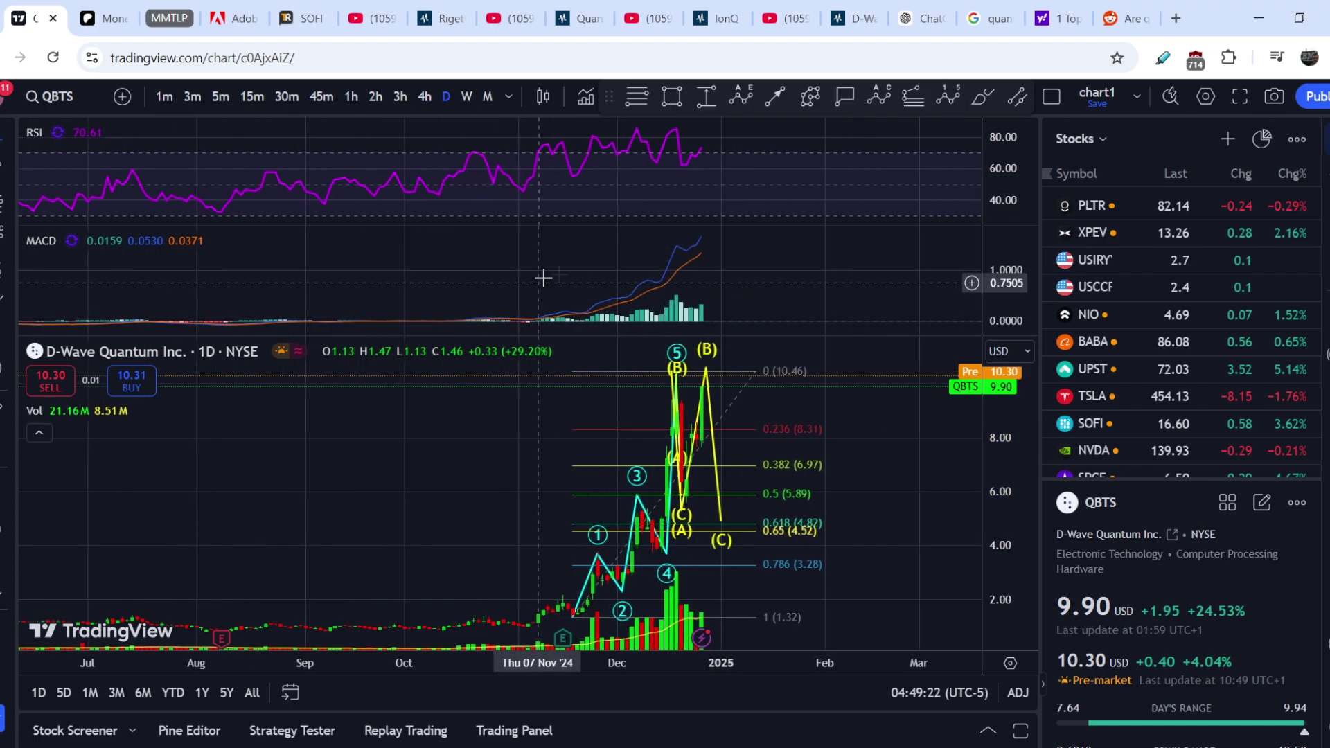
pyautogui.scroll(1, 796, 274)
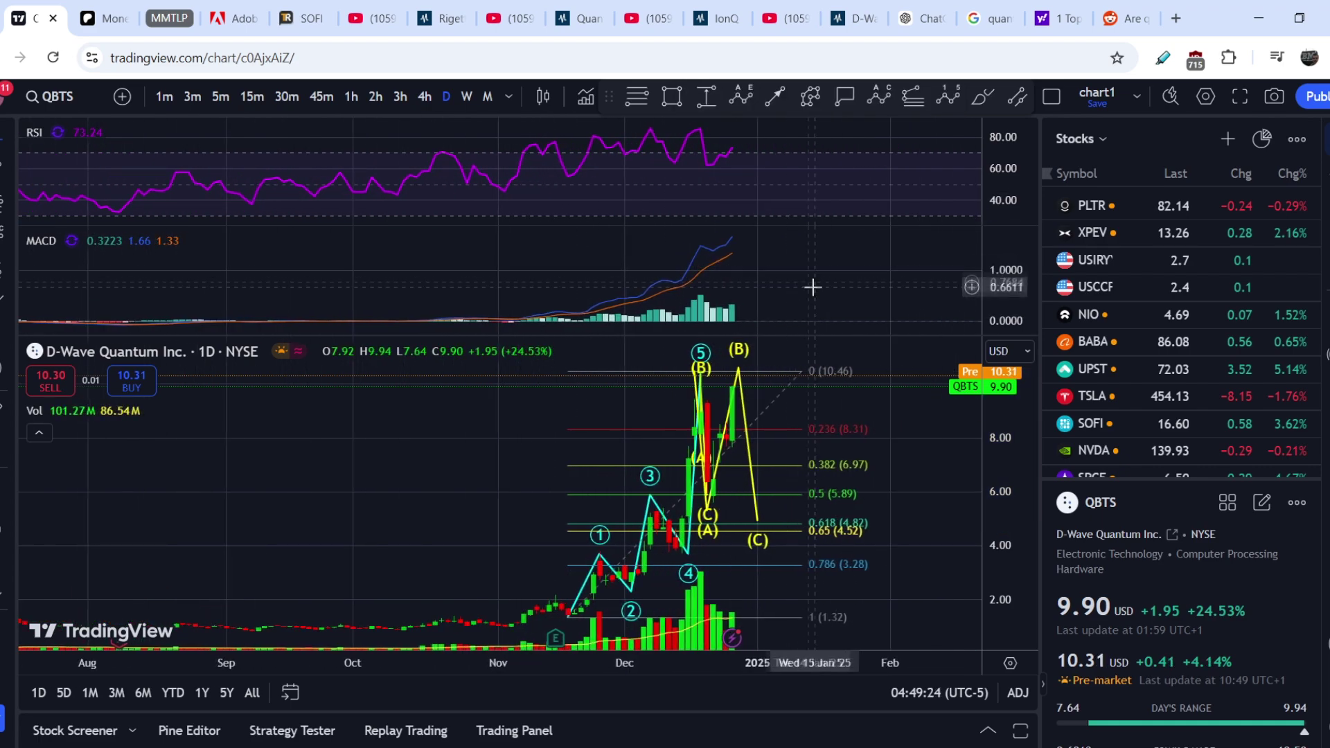
pyautogui.scroll(1, 821, 423)
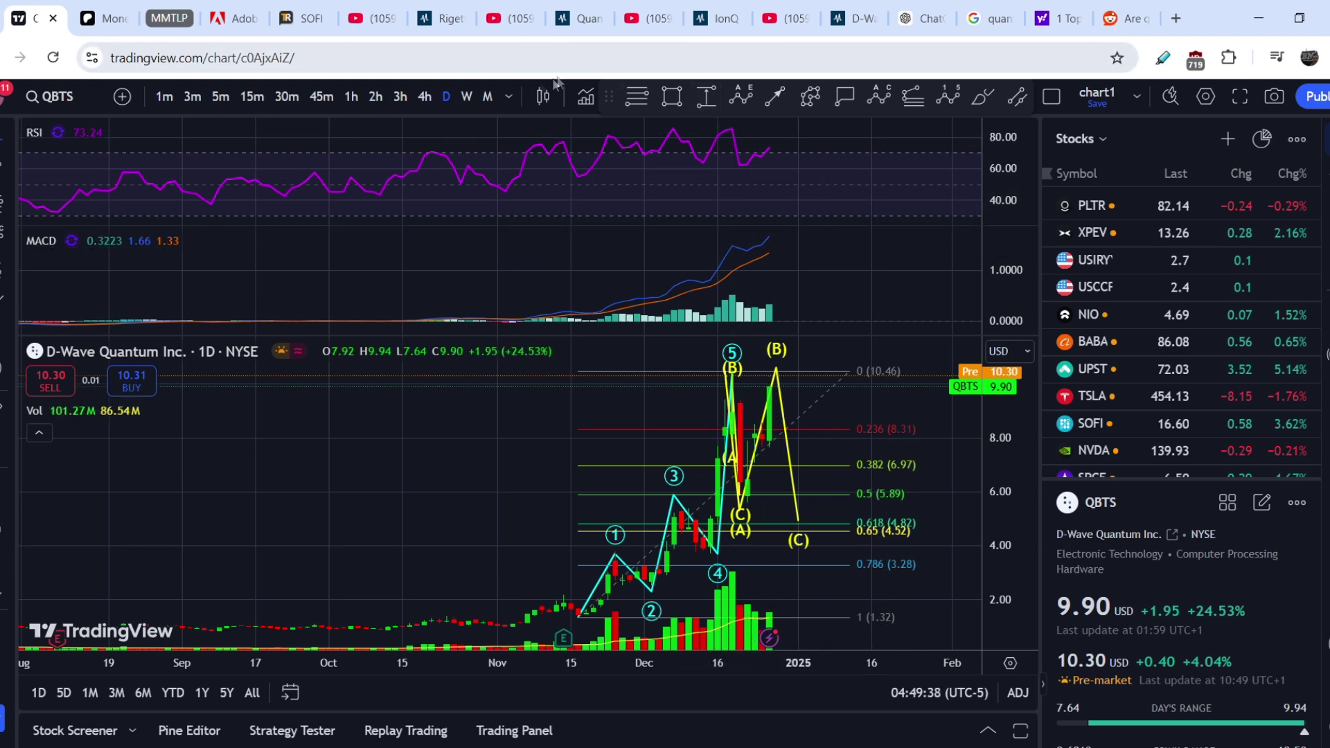
# Set the QBTS chart to the weekly timeframe with the recent waves and projected correction enlarged.
pyautogui.click(466, 96)
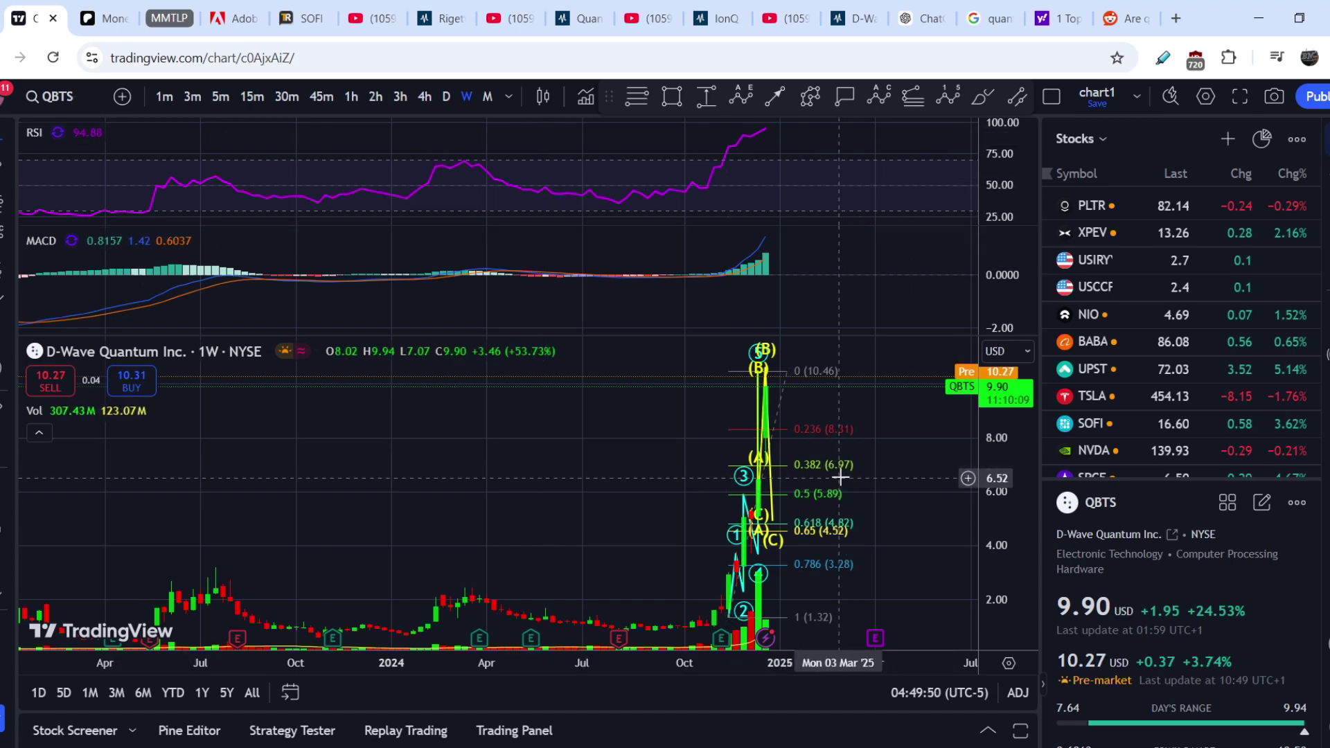
pyautogui.scroll(2, 879, 537)
pyautogui.moveTo(772, 466)
pyautogui.mouseDown()
pyautogui.moveTo(490, 418)
pyautogui.moveTo(763, 454)
pyautogui.mouseUp()
pyautogui.scroll(1, 764, 454)
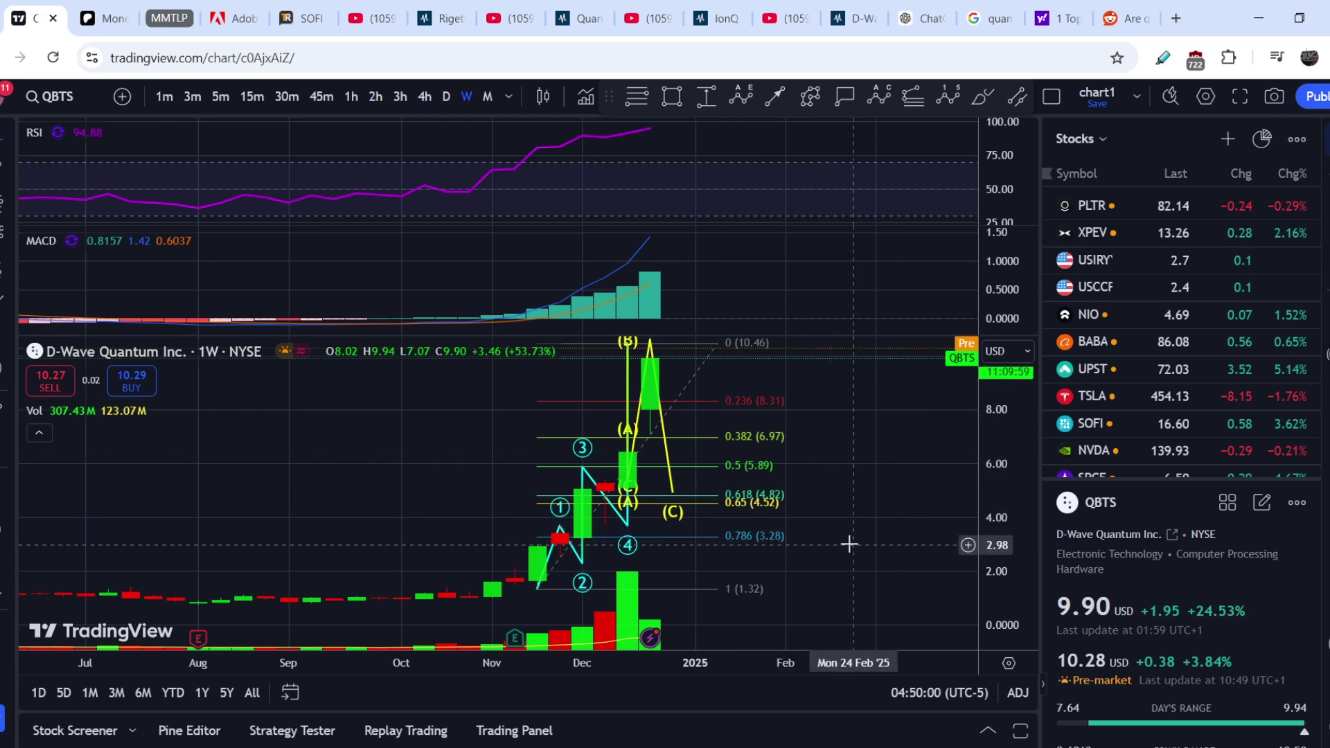
# Change the chart symbol to RGTI (NASDAQ) and review its weekly wave projection through 2025.
pyautogui.click(77, 95)
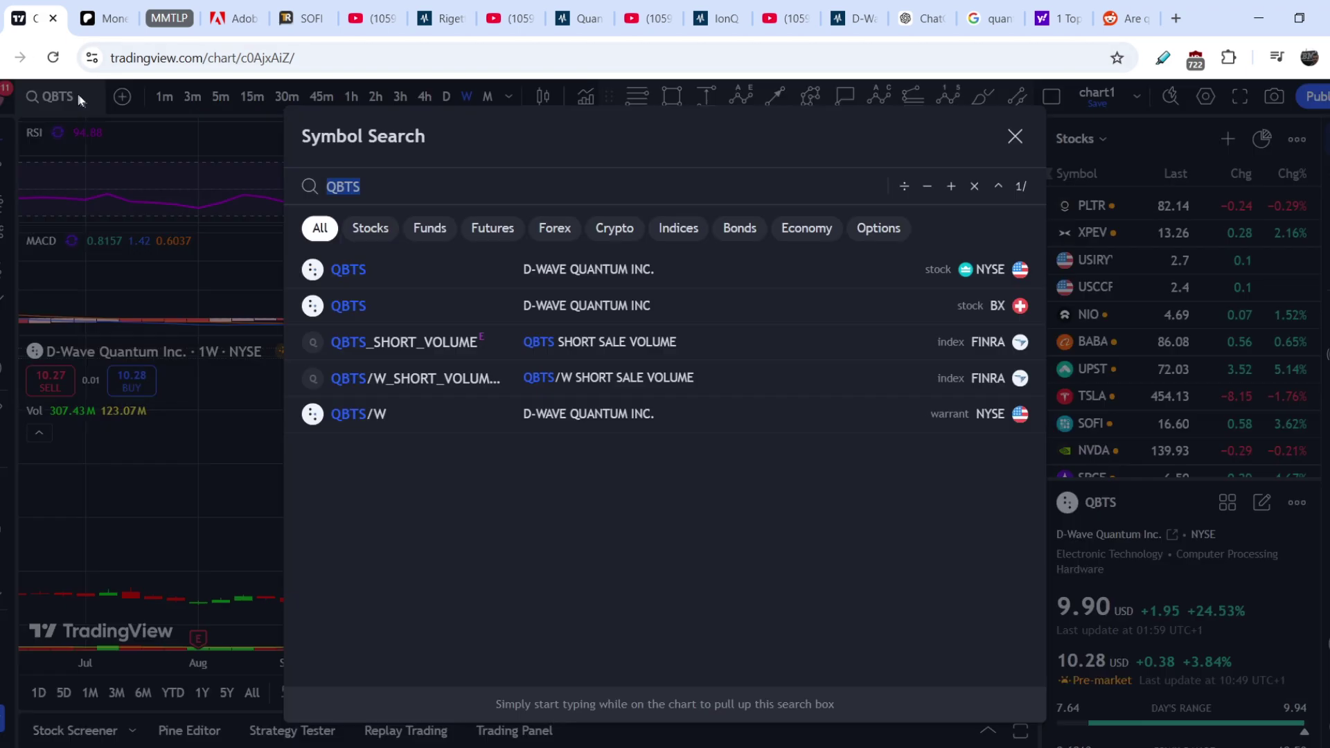
pyautogui.press('BackSpace')
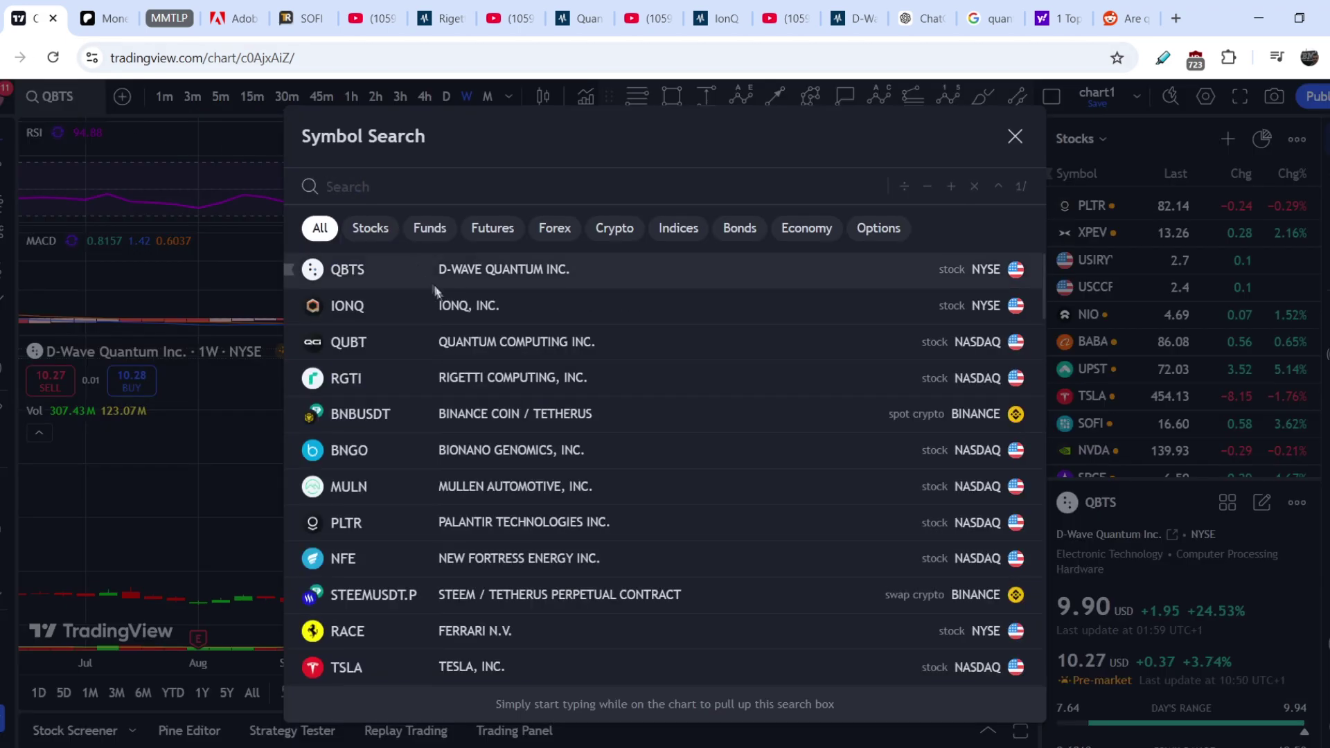
pyautogui.click(471, 379)
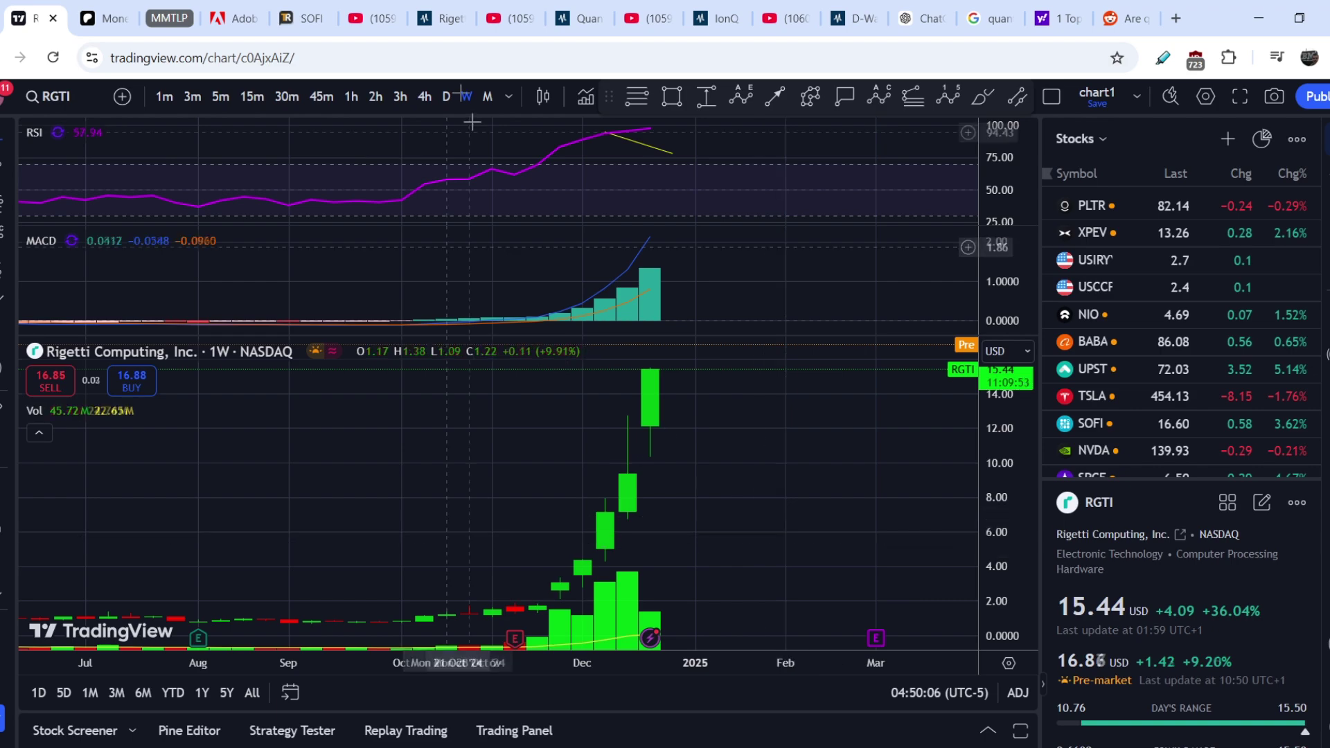
pyautogui.moveTo(751, 471); pyautogui.dragTo(354, 442)
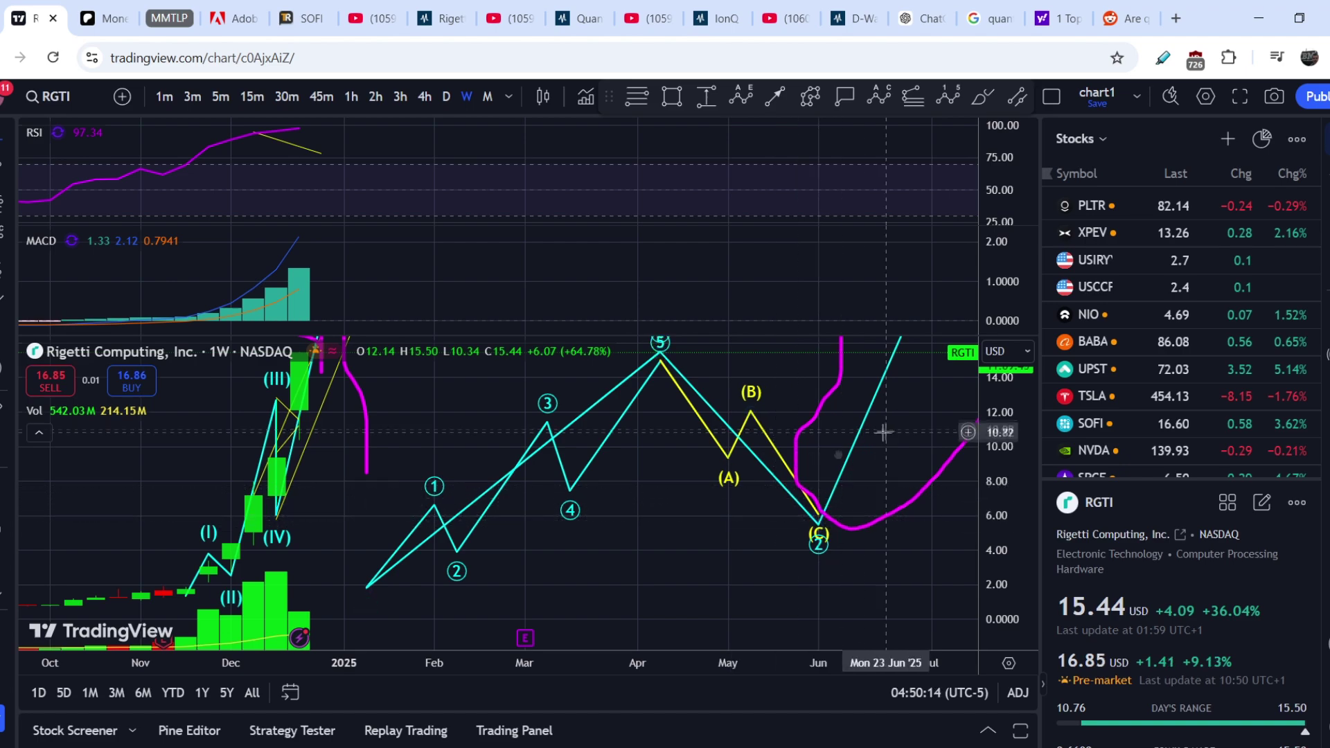
pyautogui.hscroll(5, 884, 430)
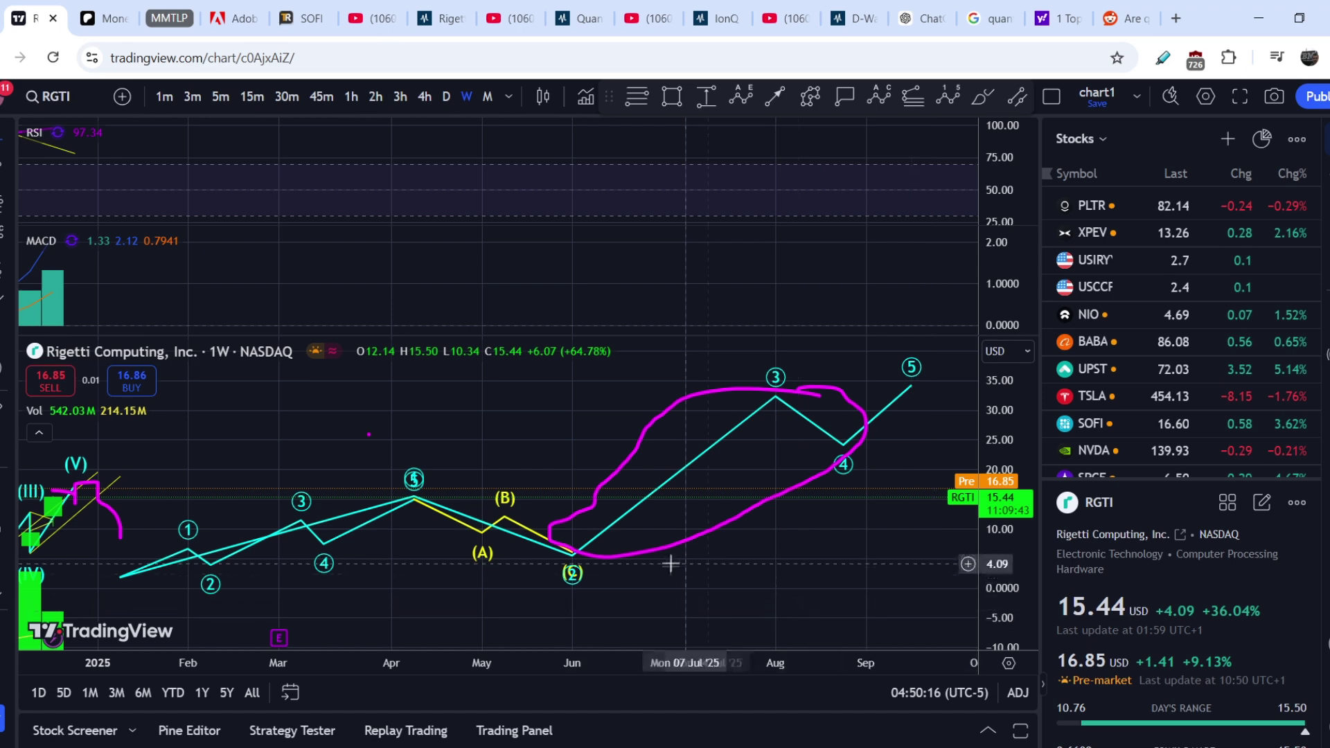
pyautogui.hscroll(-4, 547, 561)
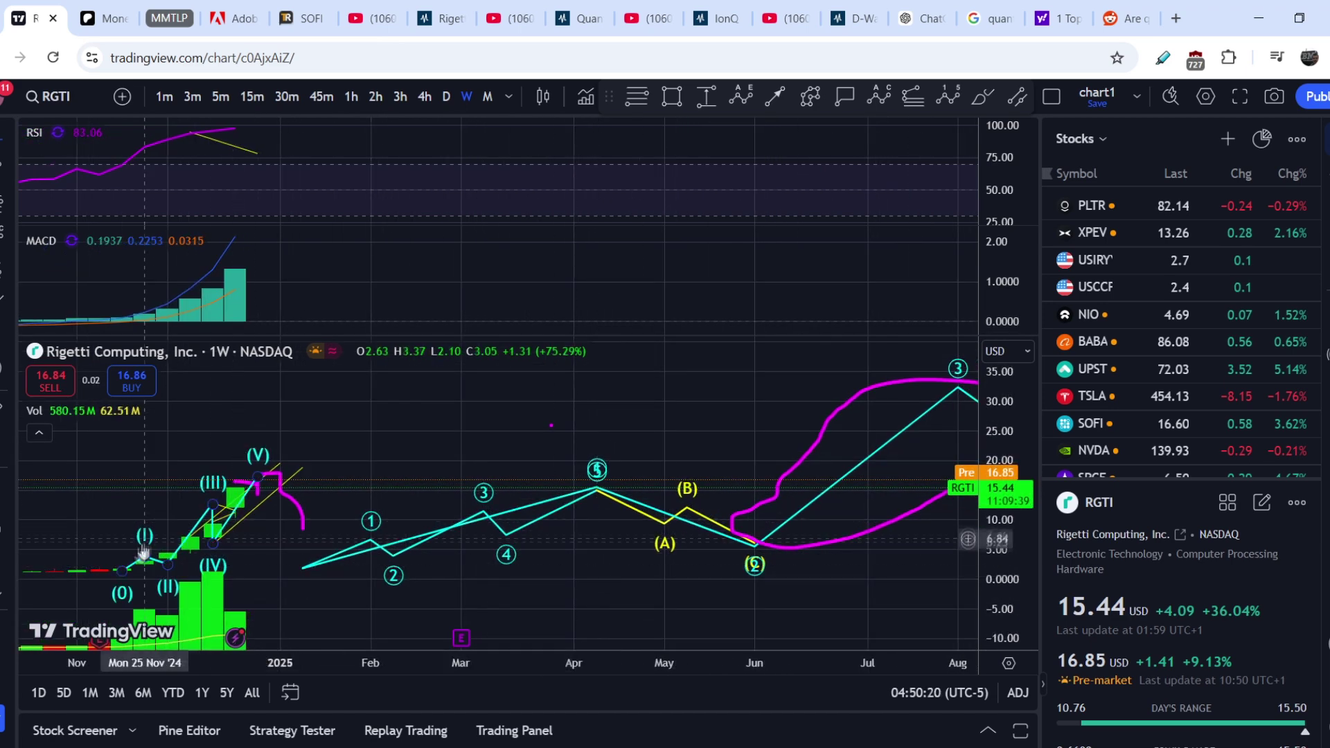